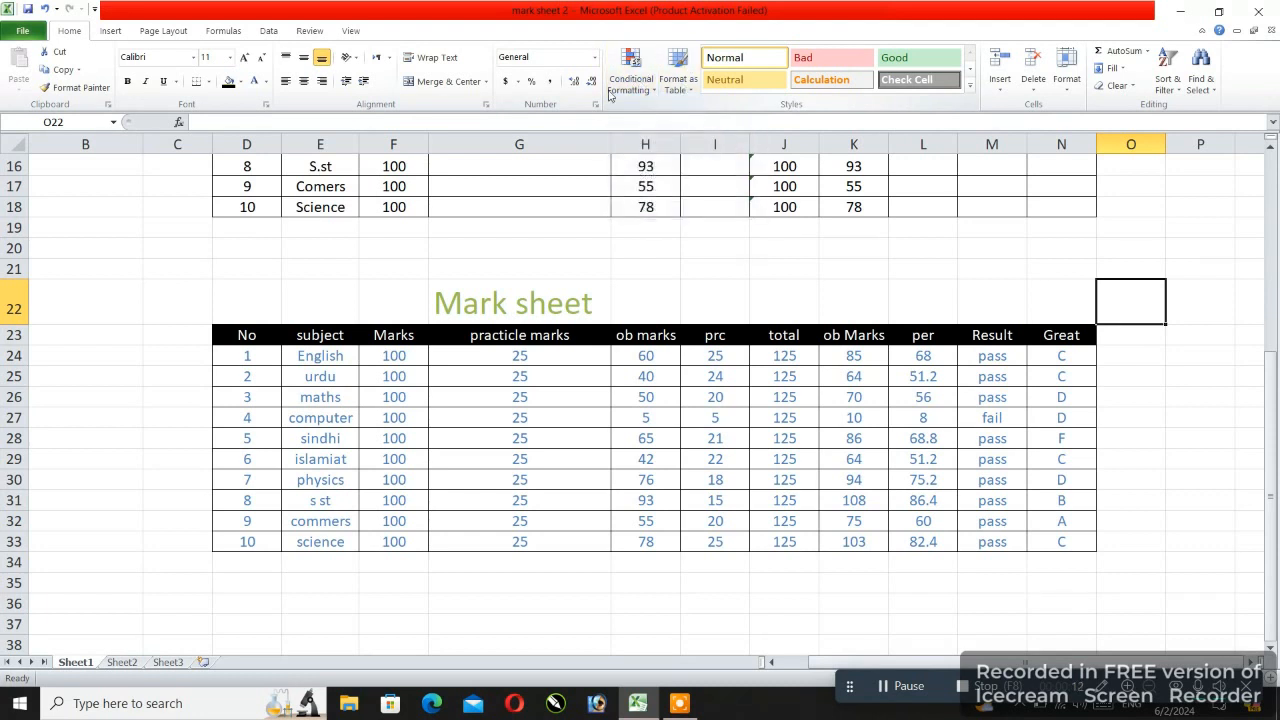
Step: Start a new conditional formatting rule for the Result cells M24:M33 from the rules manager
{"action": "left_click", "coordinate": [1123, 337]}
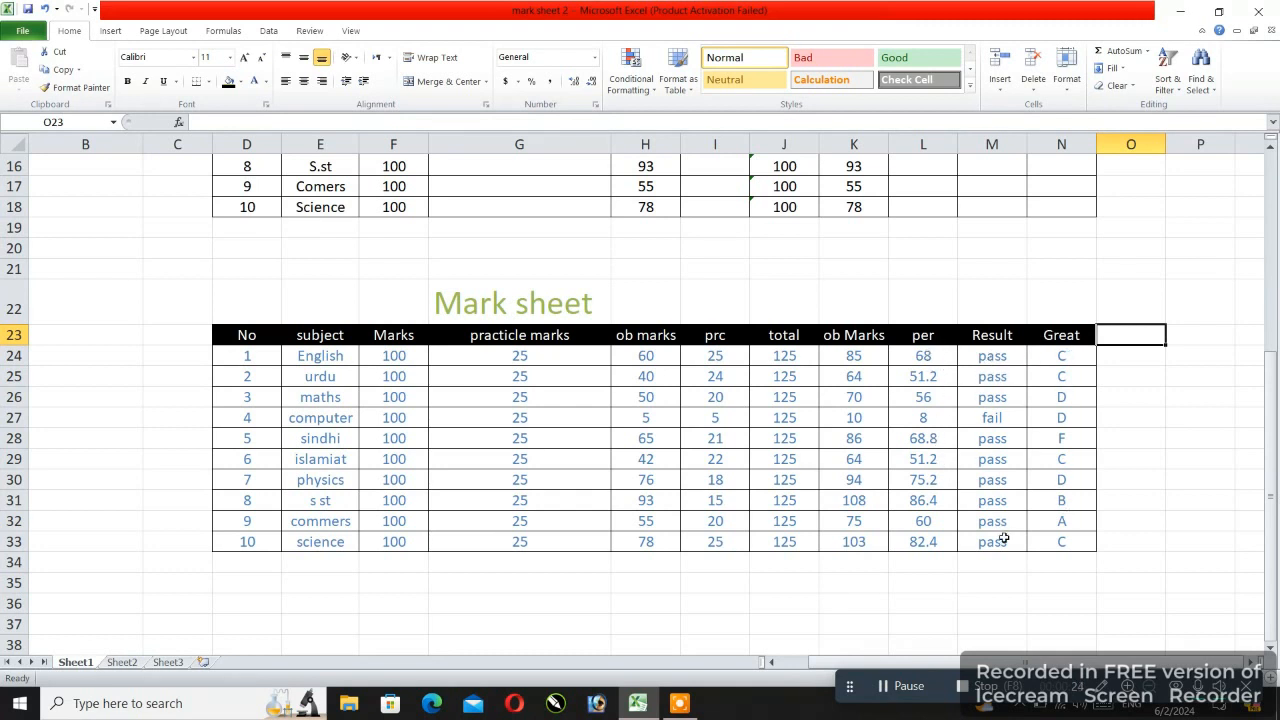
{"action": "left_click", "coordinate": [991, 356]}
{"action": "left_click_drag", "start_coordinate": [991, 356], "coordinate": [1006, 541]}
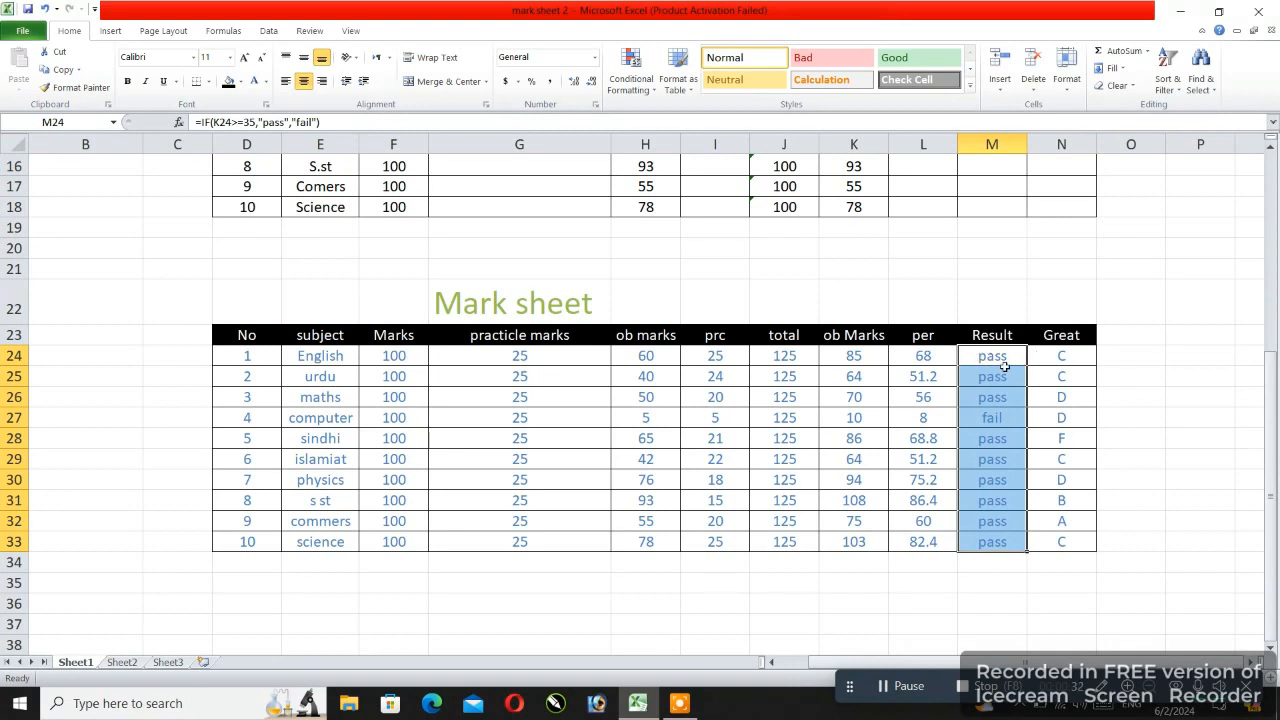
{"action": "left_click", "coordinate": [630, 82]}
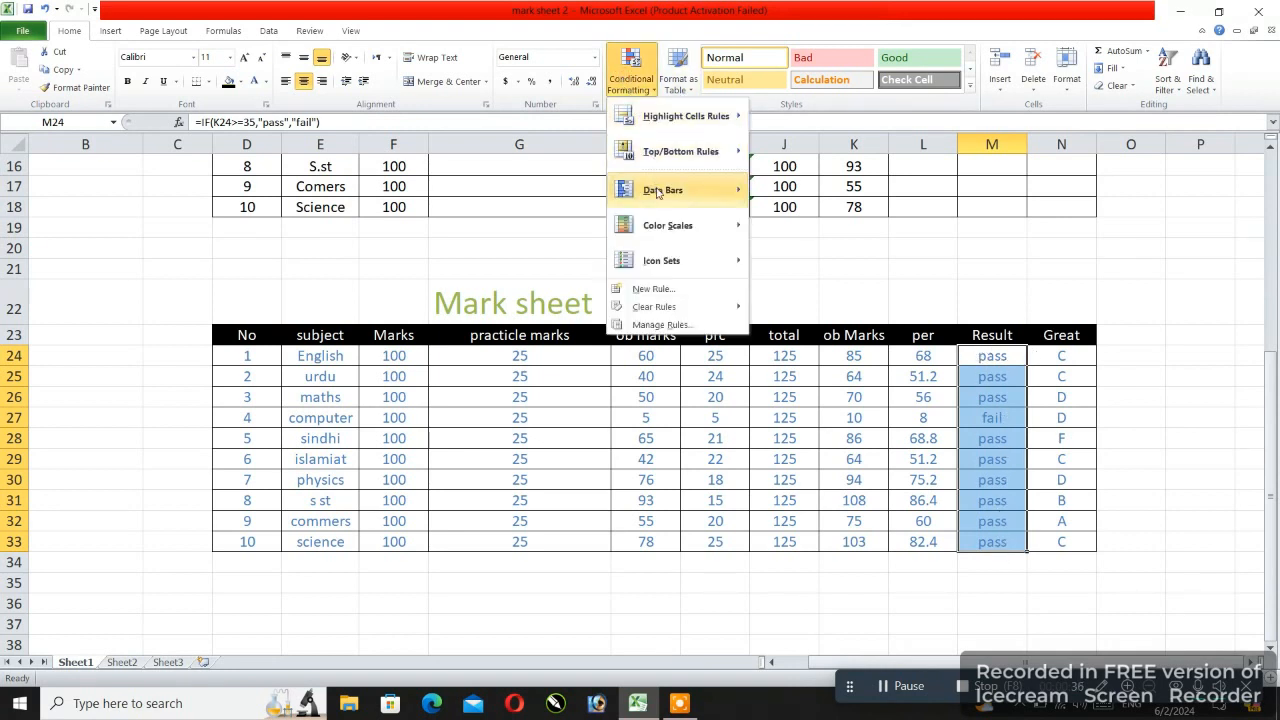
{"action": "mouse_move", "coordinate": [676, 232]}
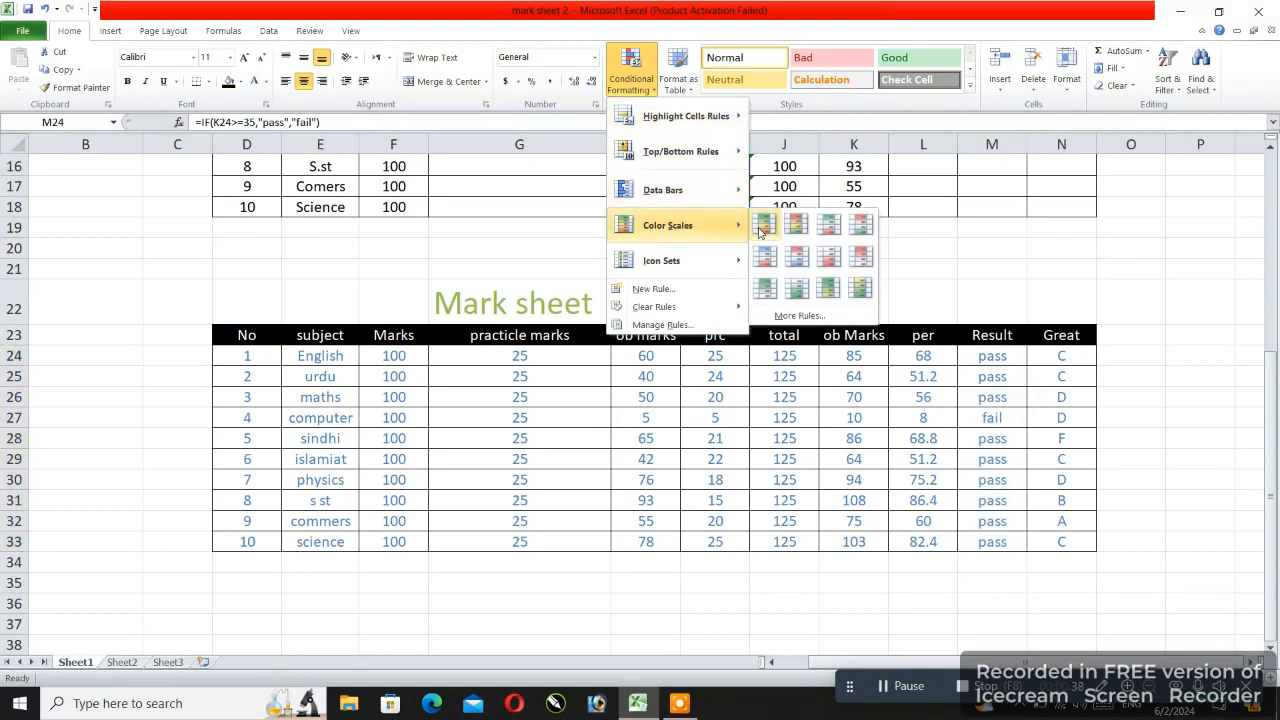
{"action": "left_click", "coordinate": [680, 326]}
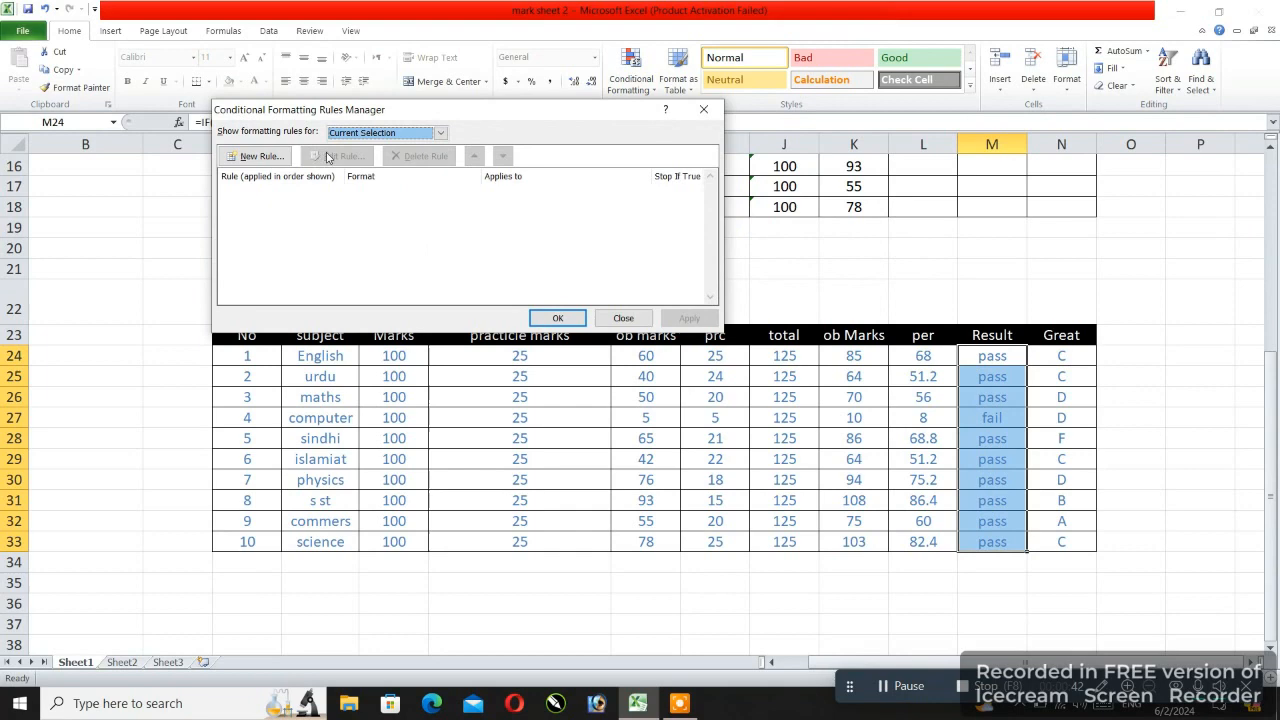
{"action": "left_click", "coordinate": [262, 157]}
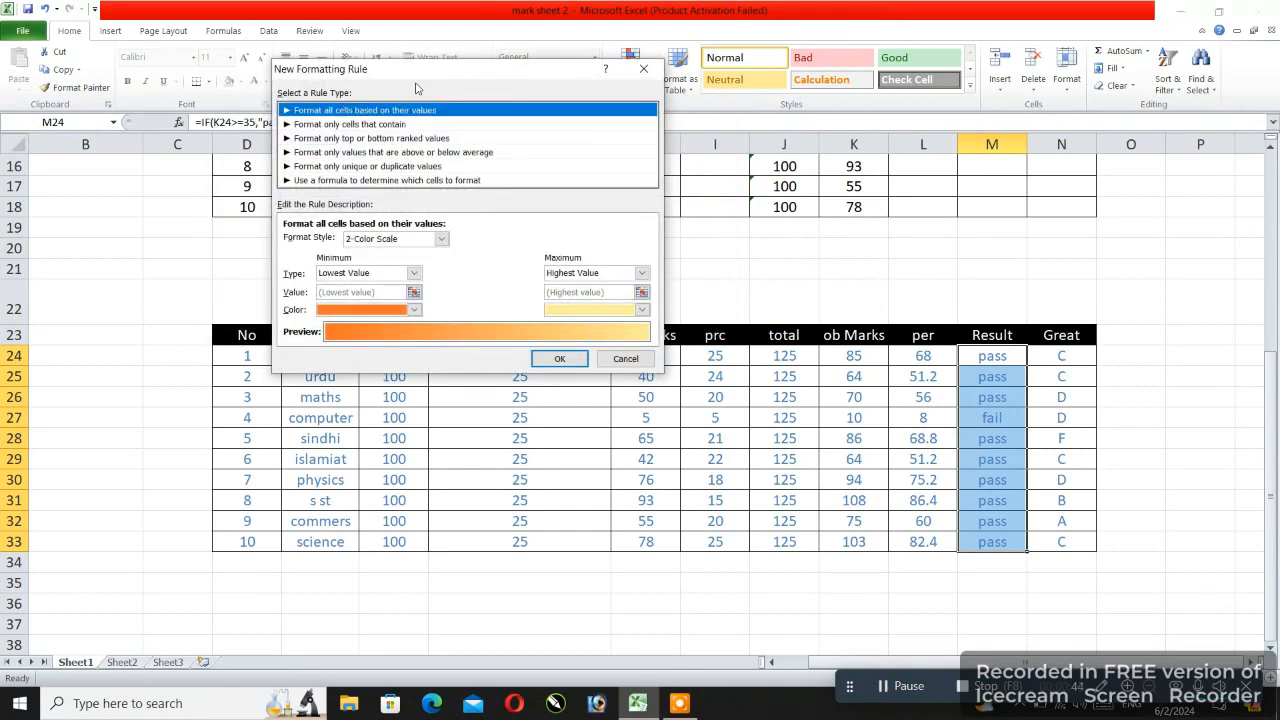
{"action": "left_click_drag", "start_coordinate": [414, 72], "coordinate": [540, 60]}
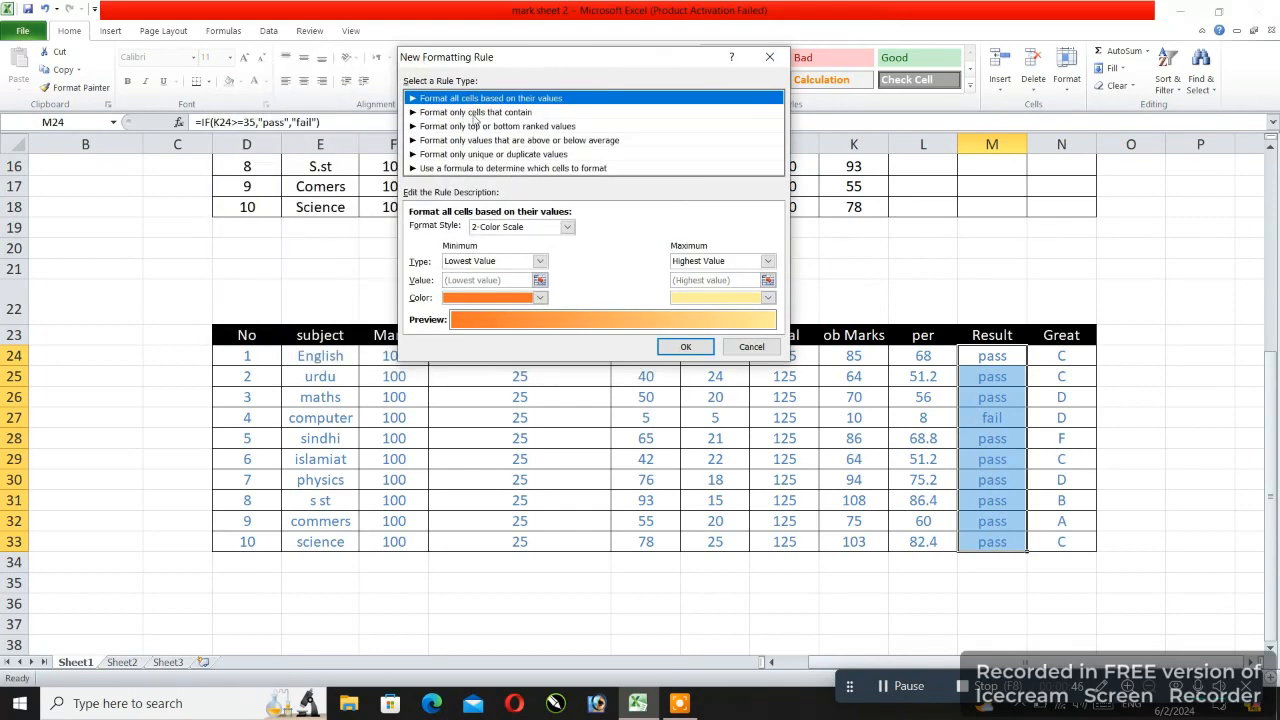
Step: Define the rule to format only cells with specific text containing "pass"
{"action": "left_click", "coordinate": [472, 113]}
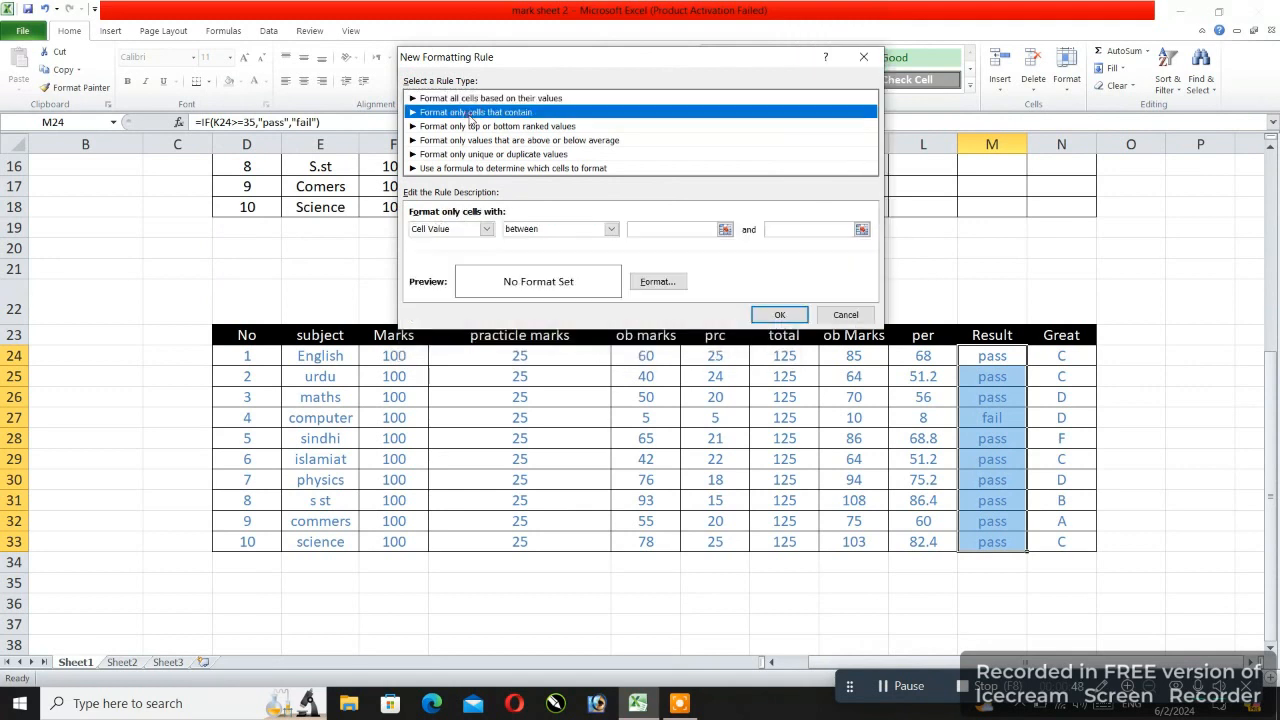
{"action": "left_click", "coordinate": [486, 229]}
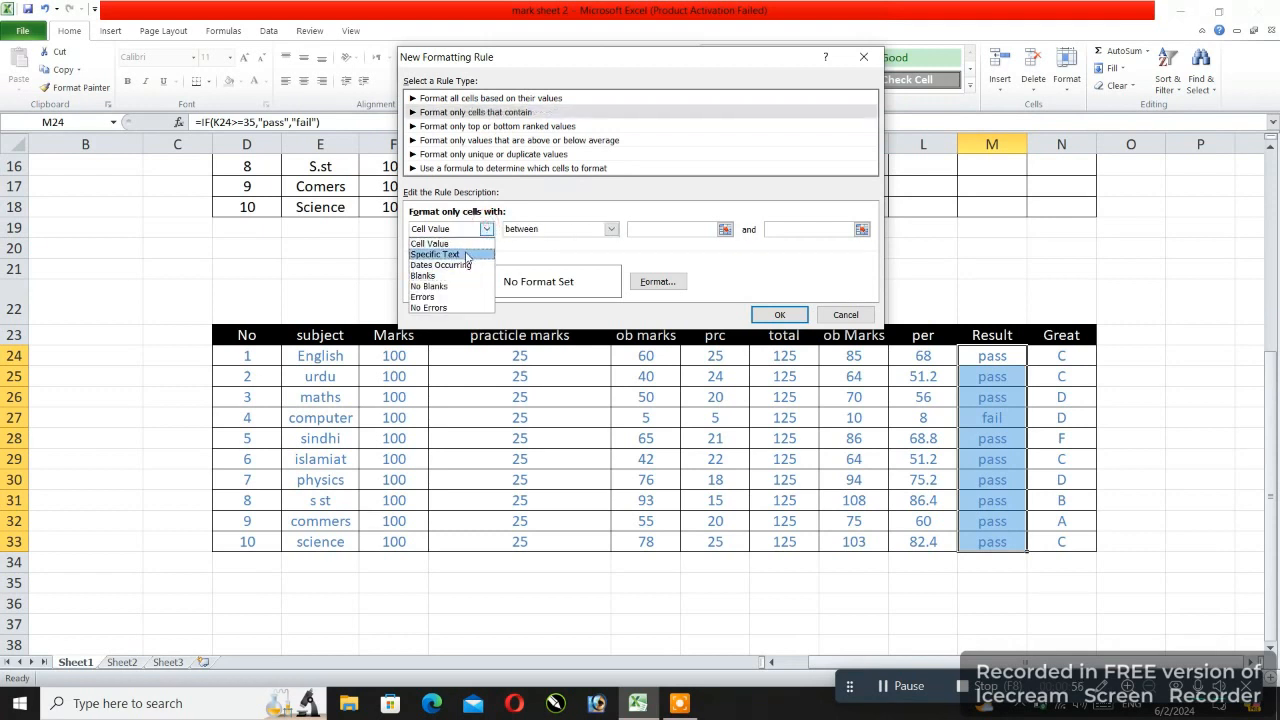
{"action": "left_click", "coordinate": [466, 256]}
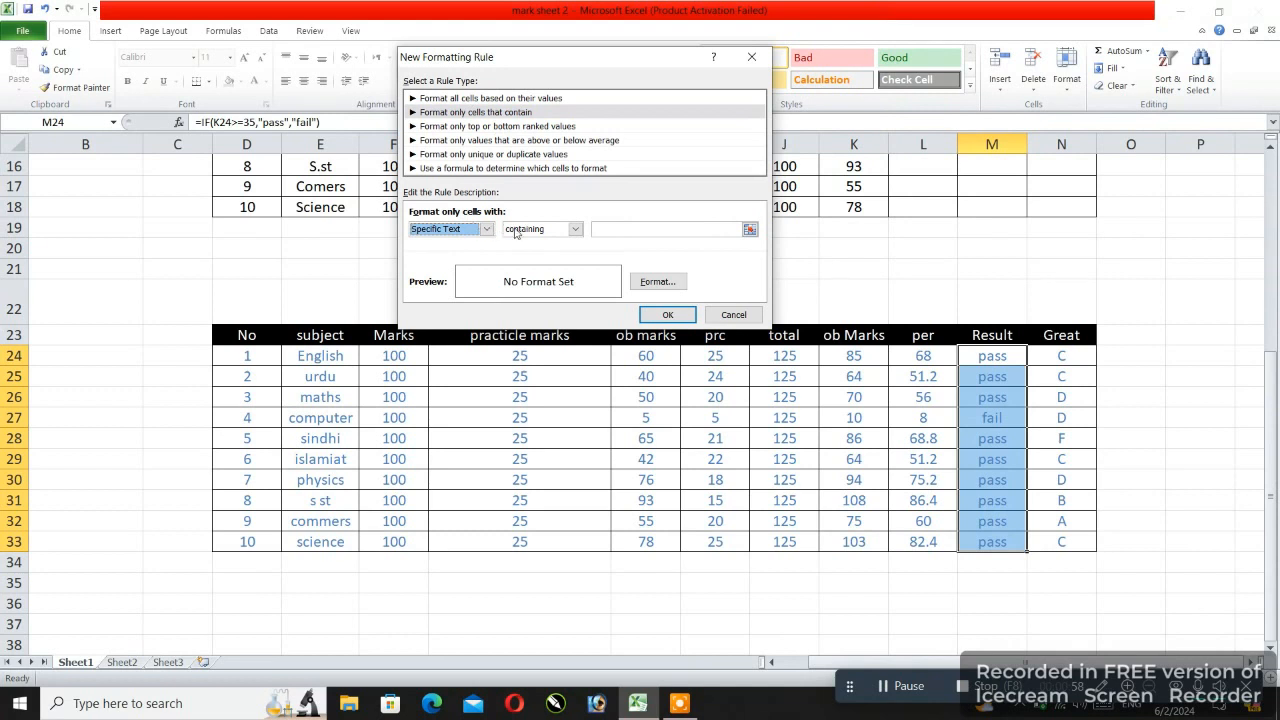
{"action": "left_click", "coordinate": [626, 229]}
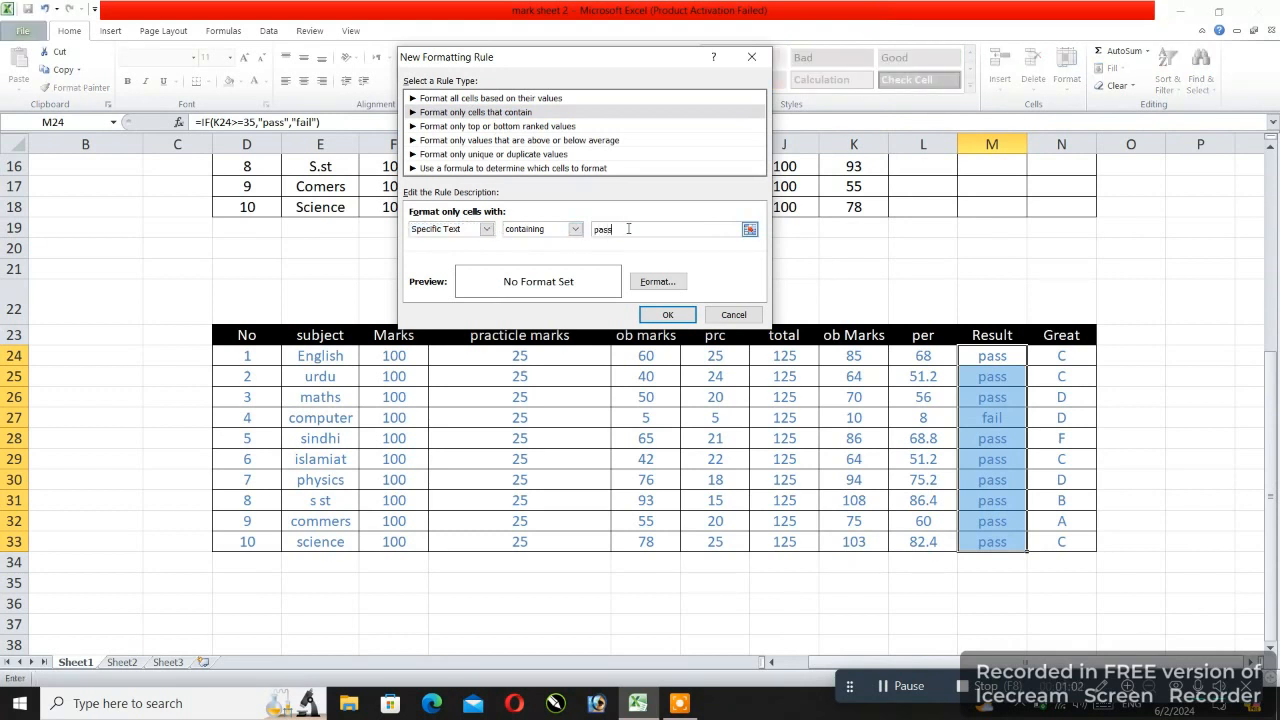
{"action": "type", "text": "pass"}
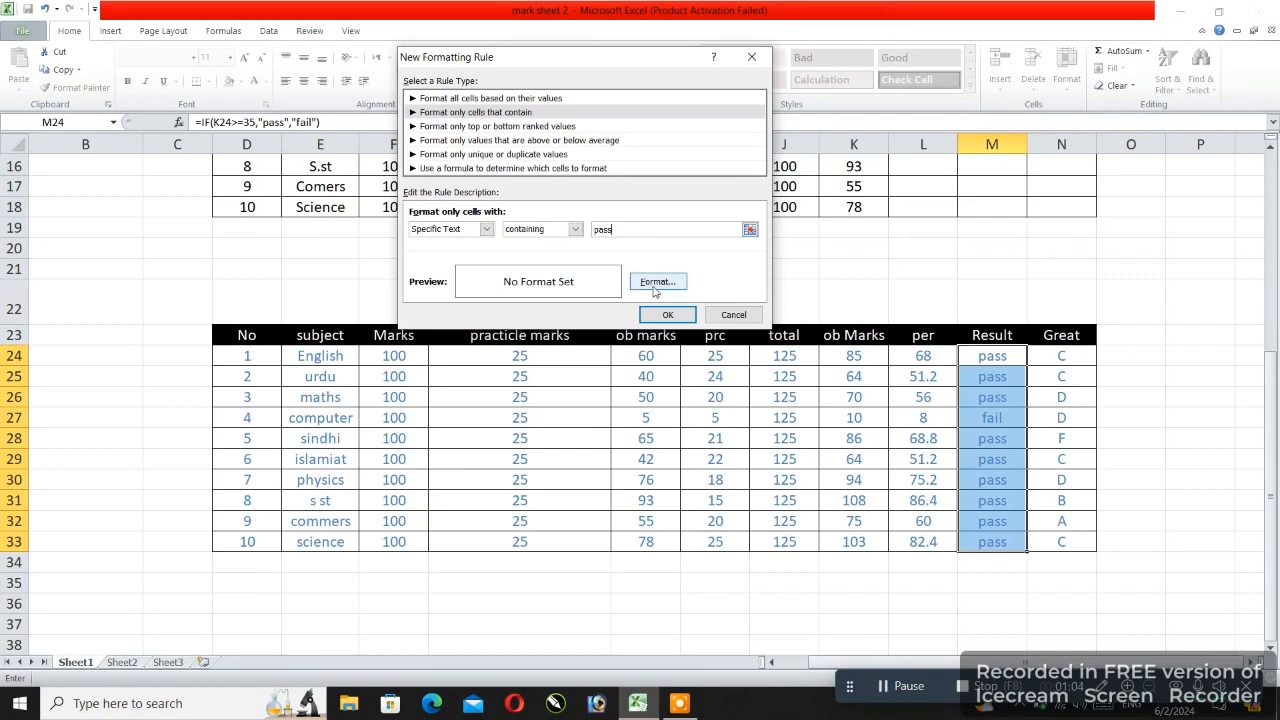
Step: Give the "pass" rule a standard green font color and apply it to the Result cells
{"action": "left_click", "coordinate": [656, 282]}
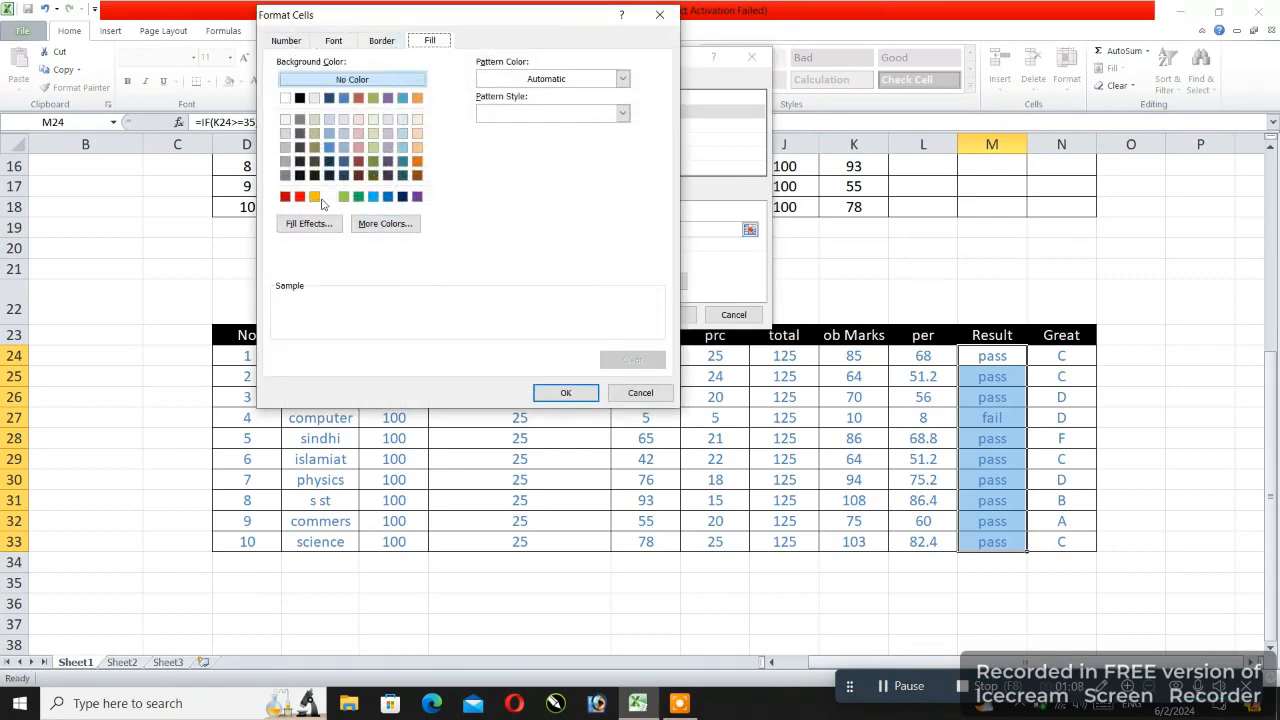
{"action": "left_click", "coordinate": [333, 41]}
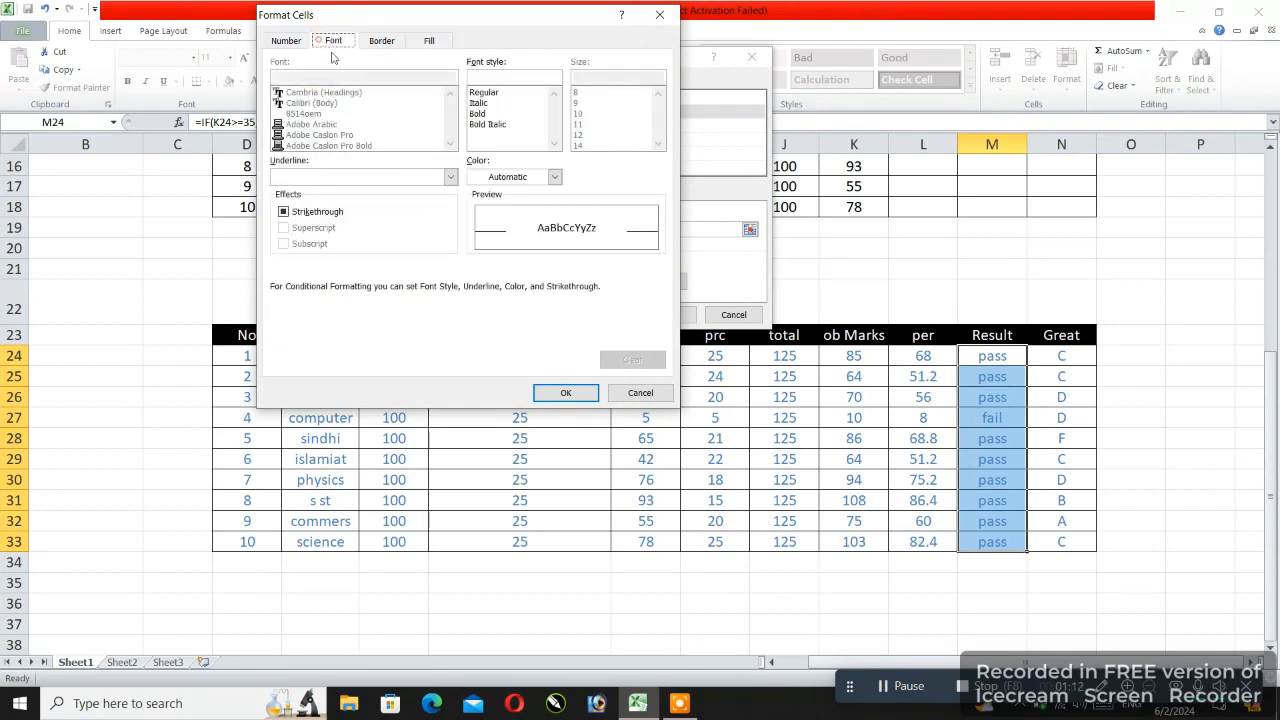
{"action": "left_click", "coordinate": [553, 178]}
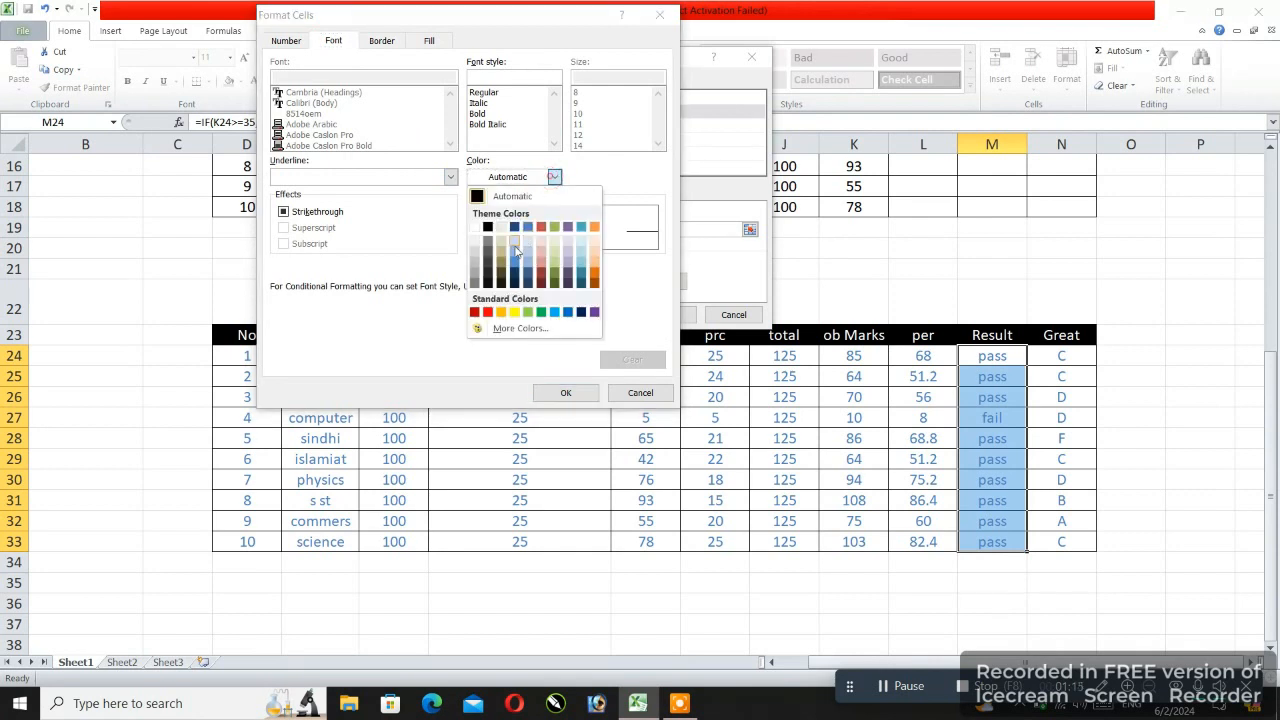
{"action": "left_click", "coordinate": [541, 313]}
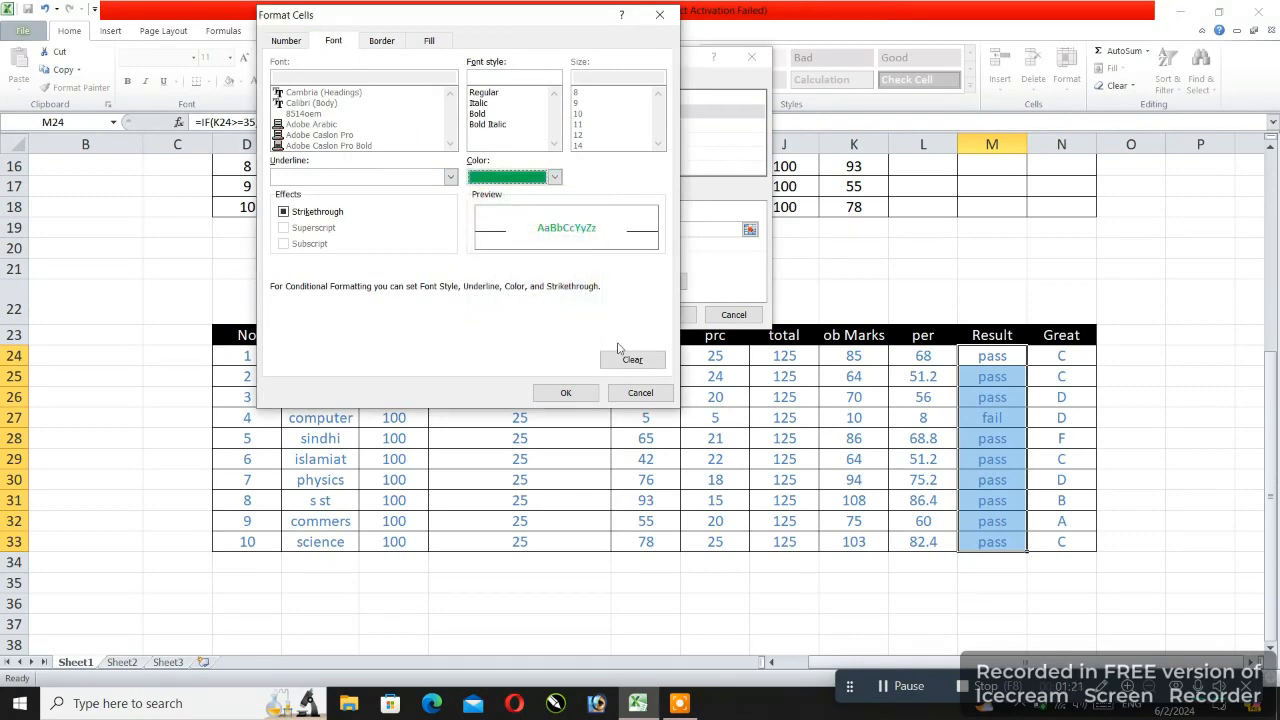
{"action": "left_click", "coordinate": [566, 393]}
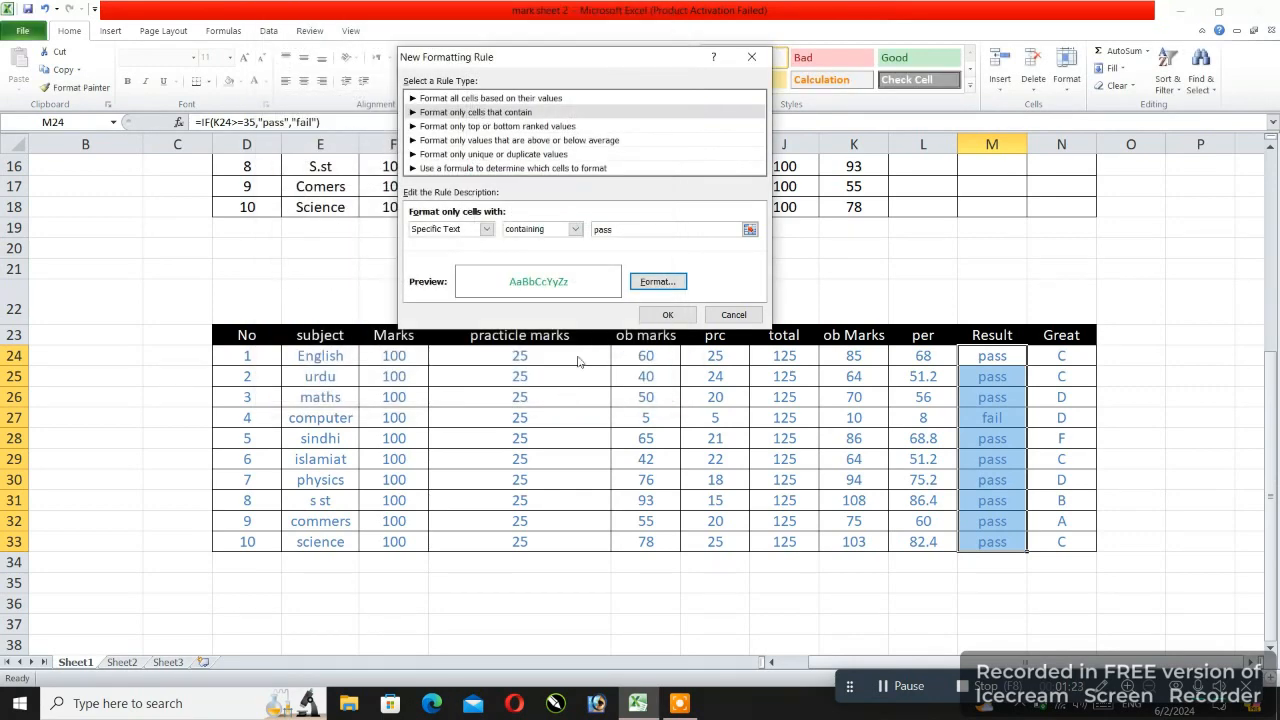
{"action": "left_click", "coordinate": [668, 315]}
{"action": "left_click", "coordinate": [692, 319]}
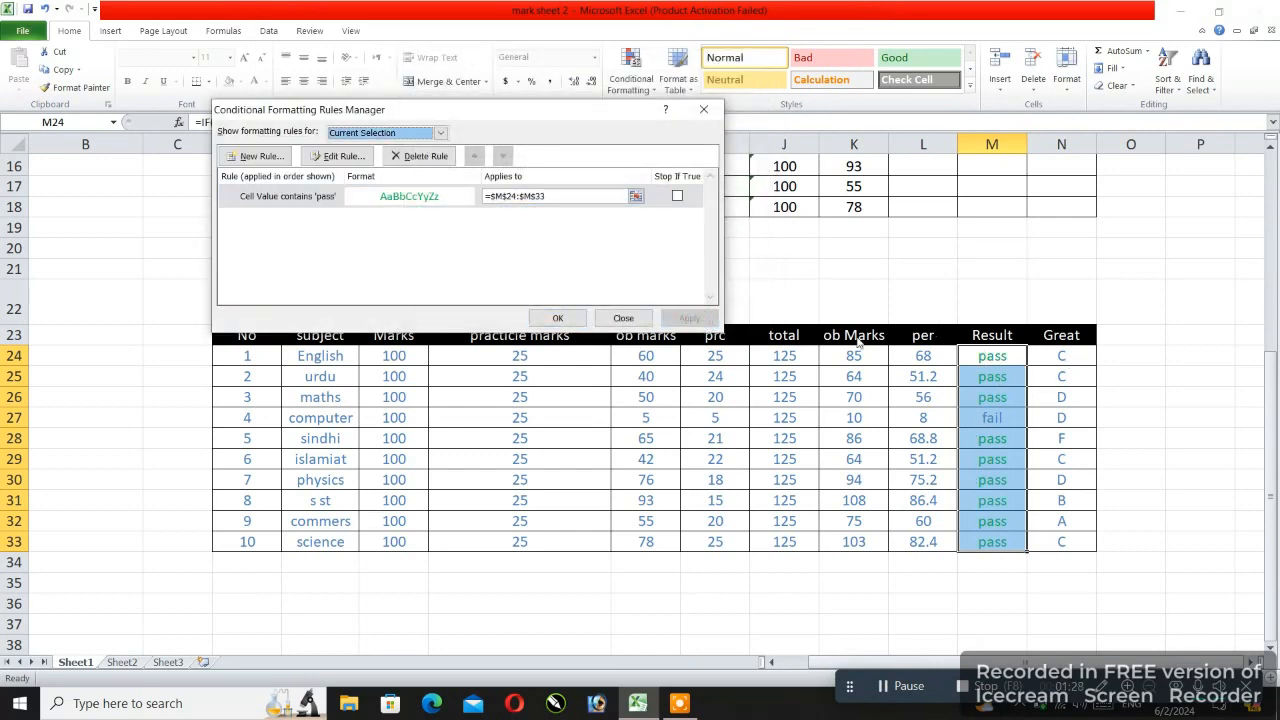
{"action": "left_click", "coordinate": [558, 318]}
{"action": "left_click", "coordinate": [1200, 500]}
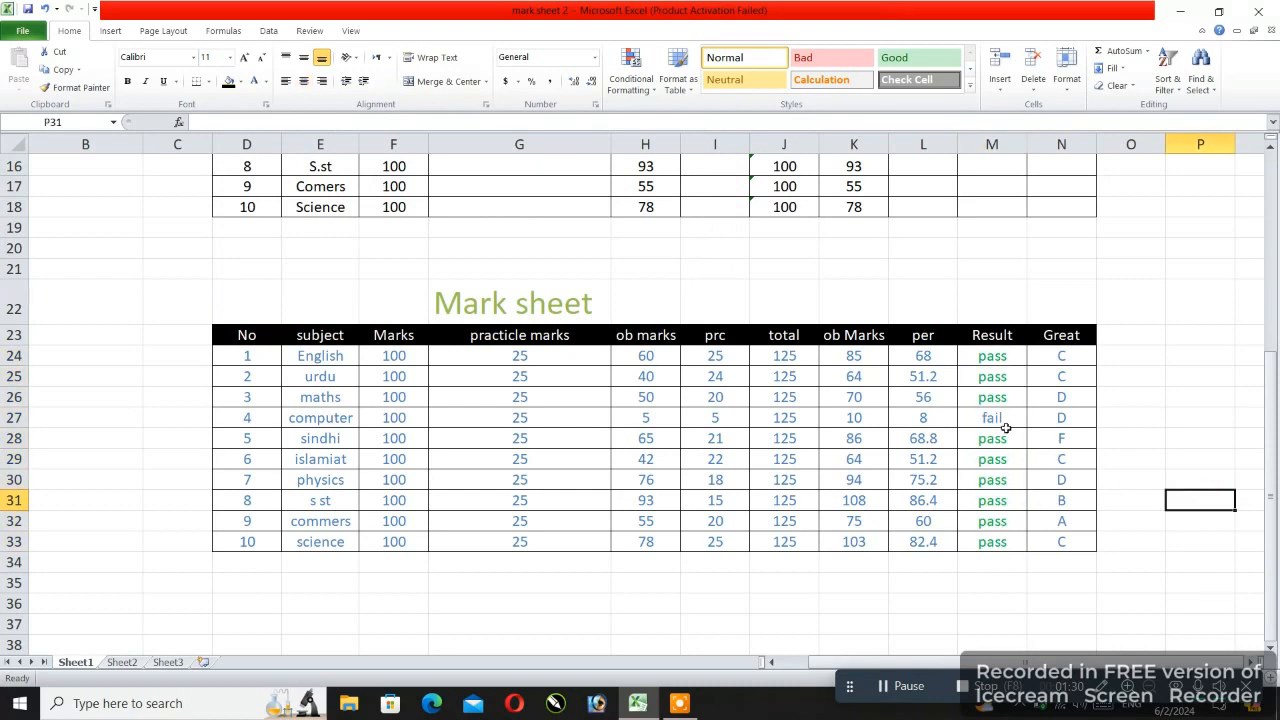
Step: Create a second conditional formatting rule on Result cells M24:M33 for specific text containing "fail"
{"action": "scroll", "coordinate": [1005, 427], "scroll_direction": "up", "scroll_amount": 2}
{"action": "scroll", "coordinate": [1006, 423], "scroll_direction": "down", "scroll_amount": 1}
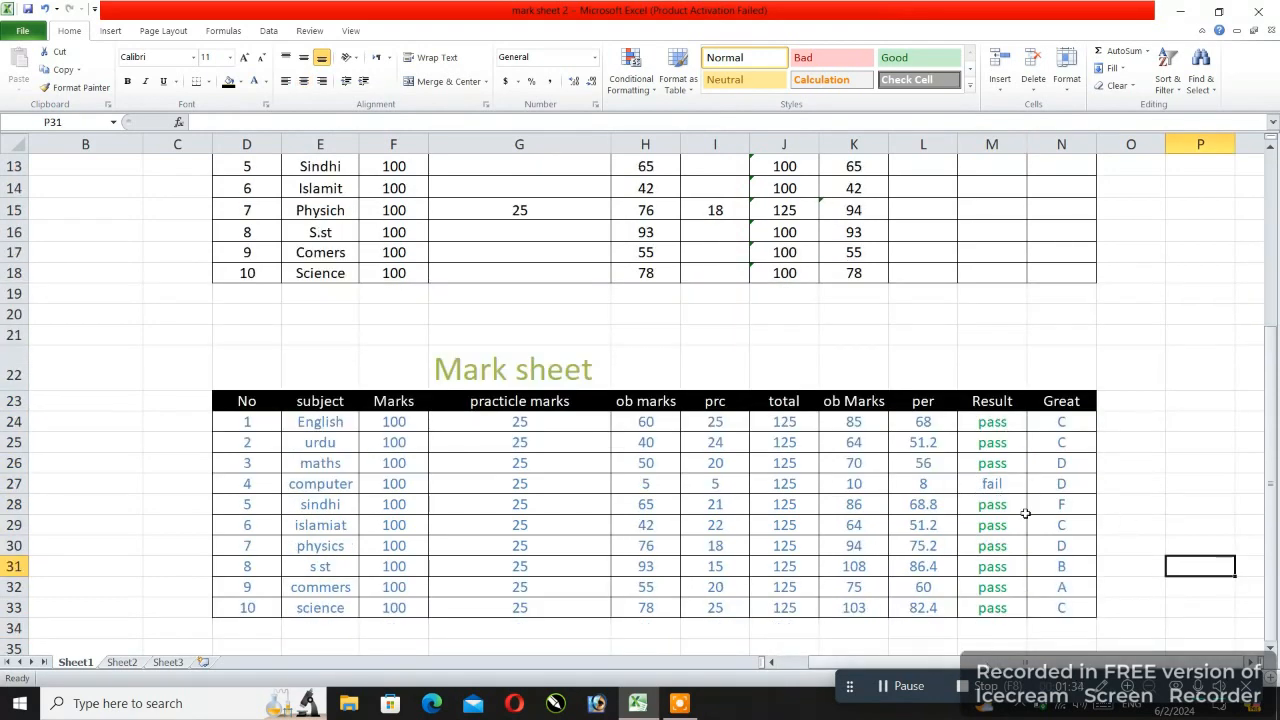
{"action": "left_click_drag", "start_coordinate": [992, 422], "coordinate": [992, 608]}
{"action": "left_click", "coordinate": [631, 72]}
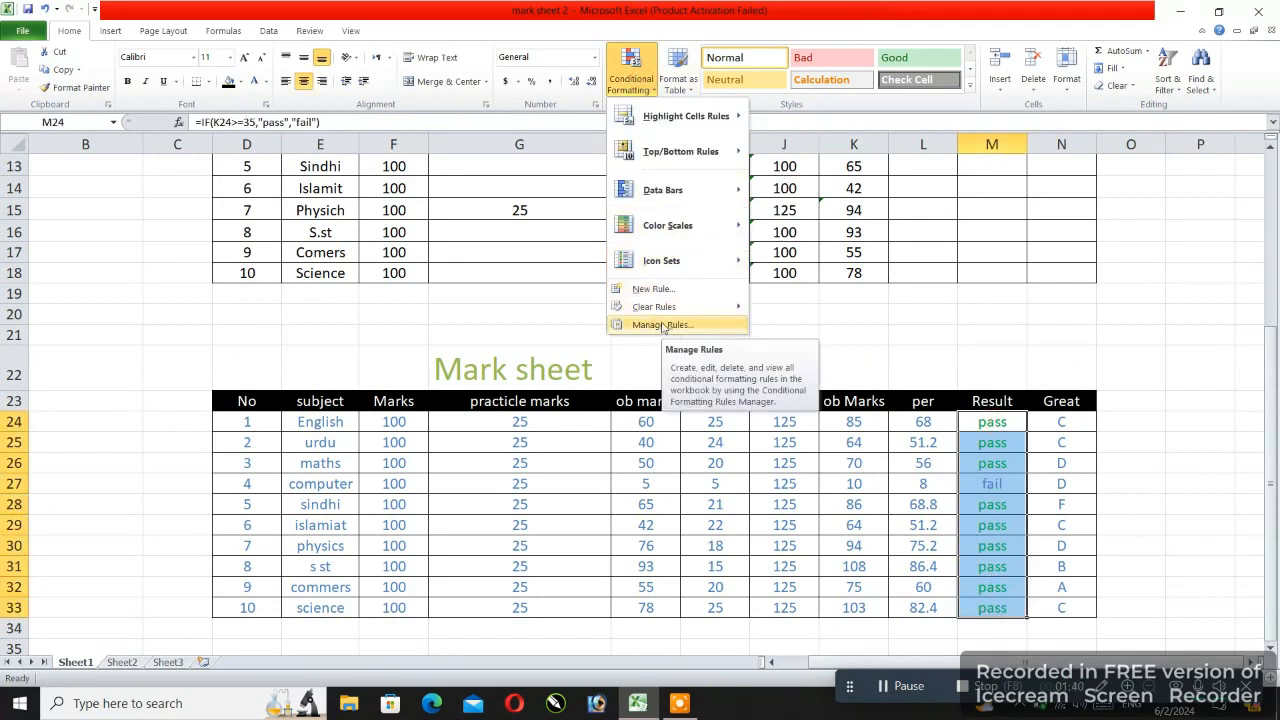
{"action": "left_click", "coordinate": [655, 288]}
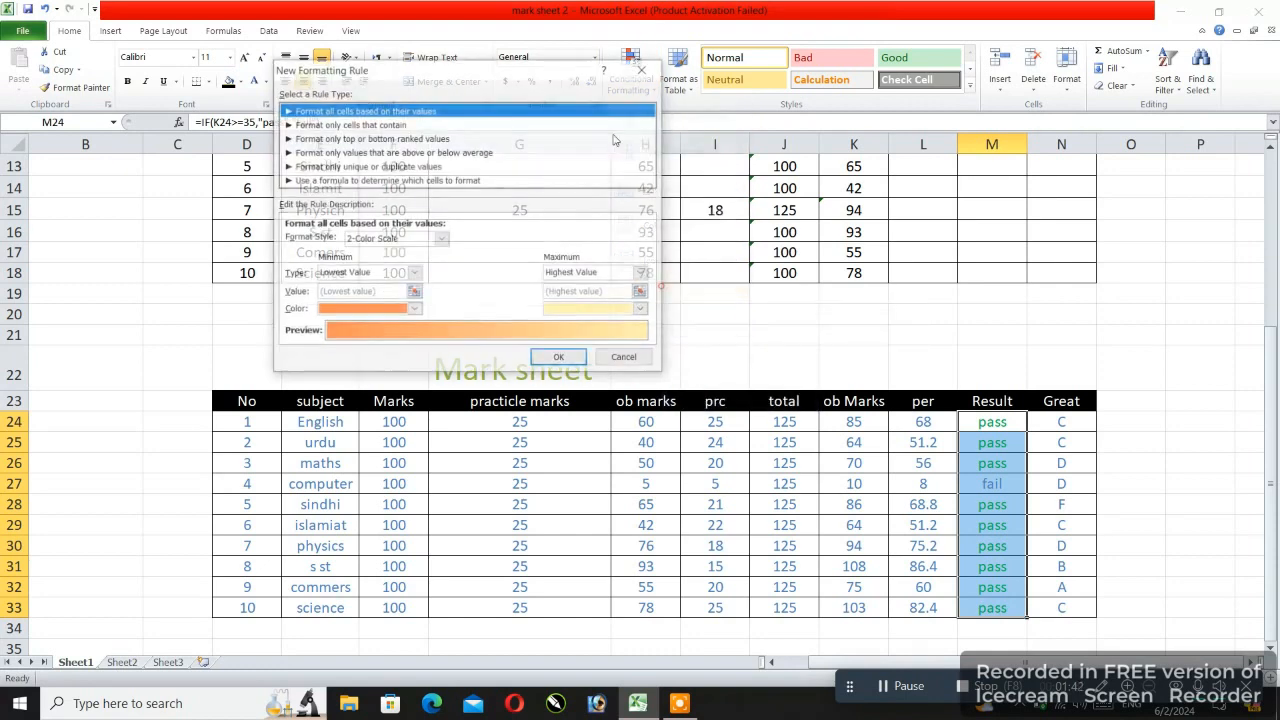
{"action": "left_click", "coordinate": [376, 125]}
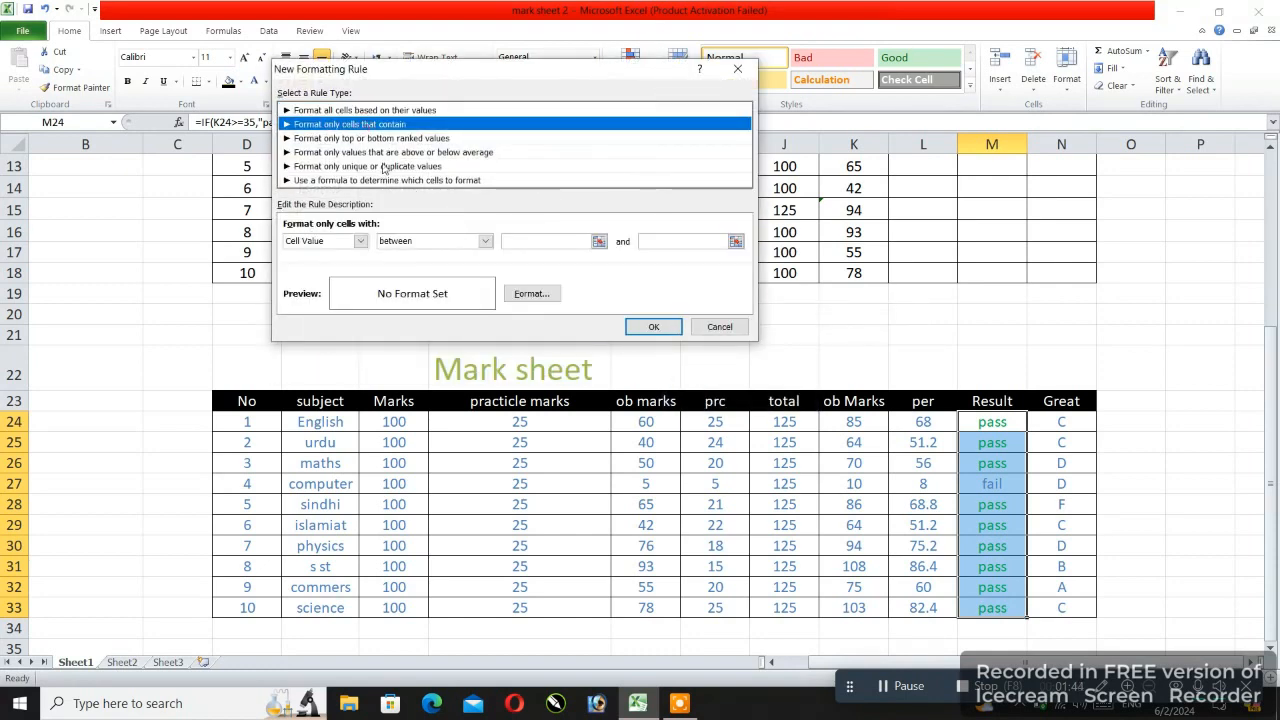
{"action": "left_click", "coordinate": [360, 241]}
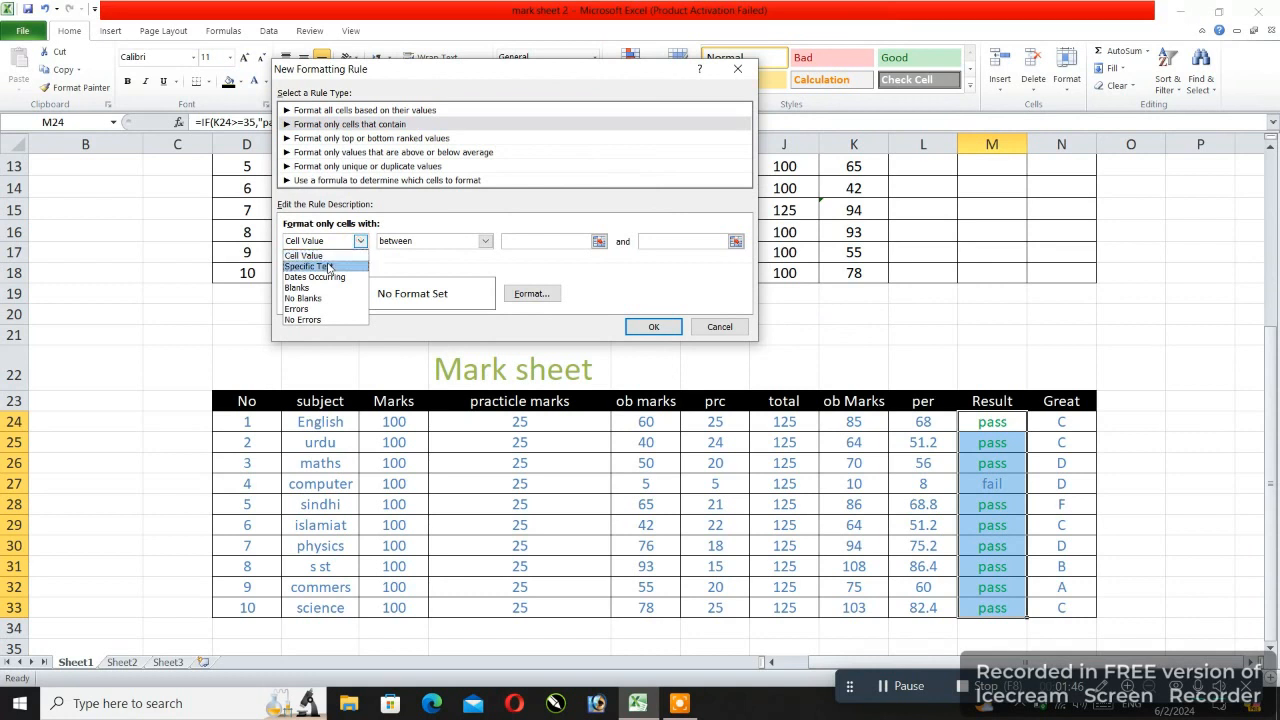
{"action": "left_click", "coordinate": [328, 268]}
{"action": "left_click", "coordinate": [491, 239]}
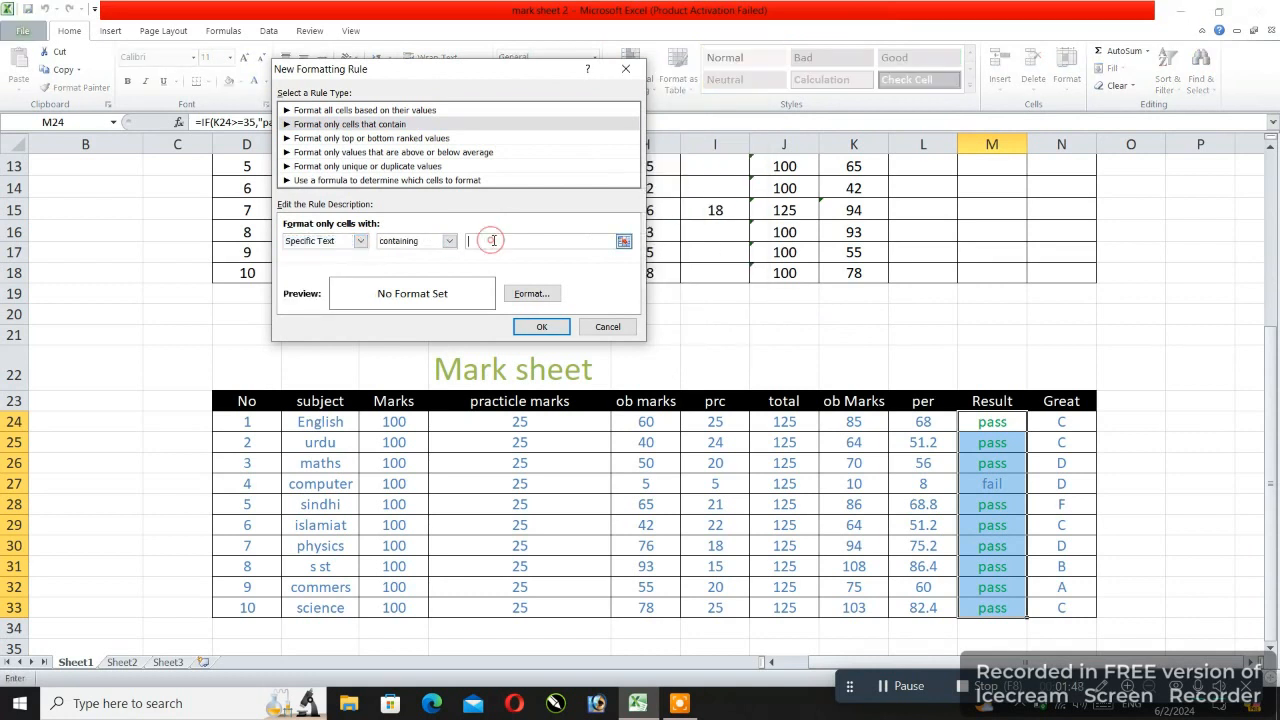
{"action": "type", "text": "fail"}
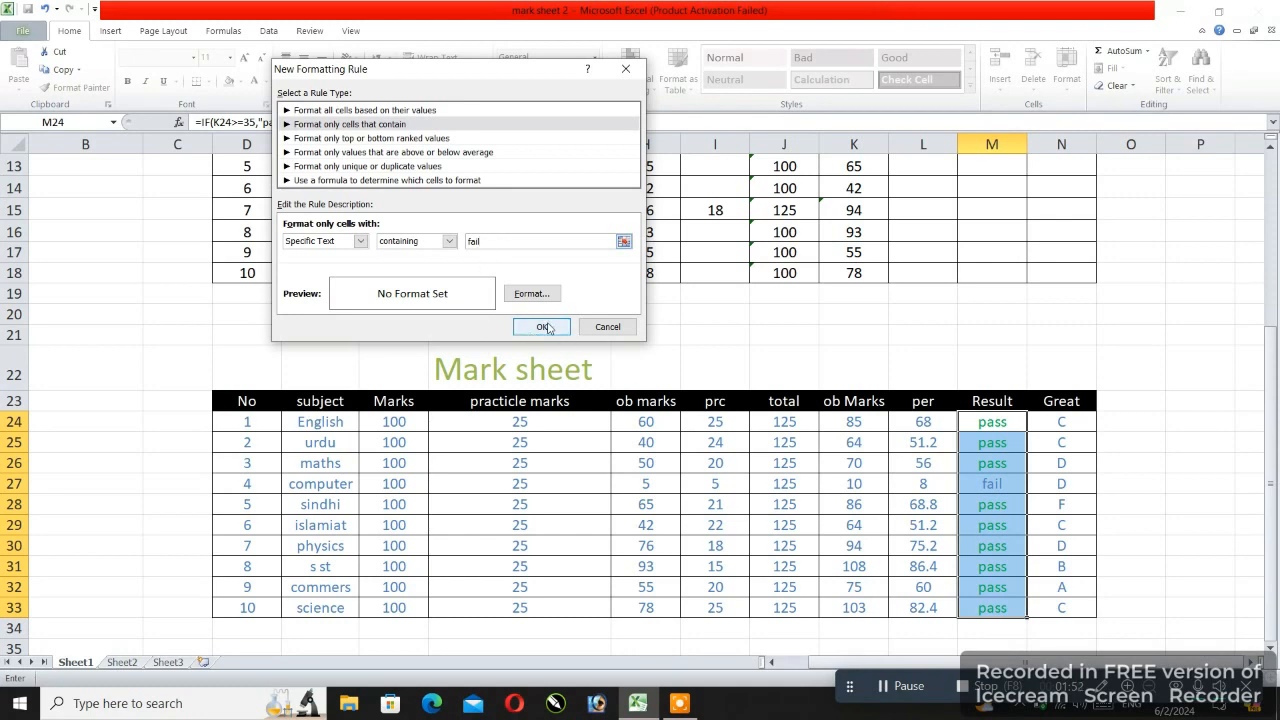
Step: Give the "fail" rule a standard red font color and apply it to the Result cells
{"action": "left_click", "coordinate": [533, 297]}
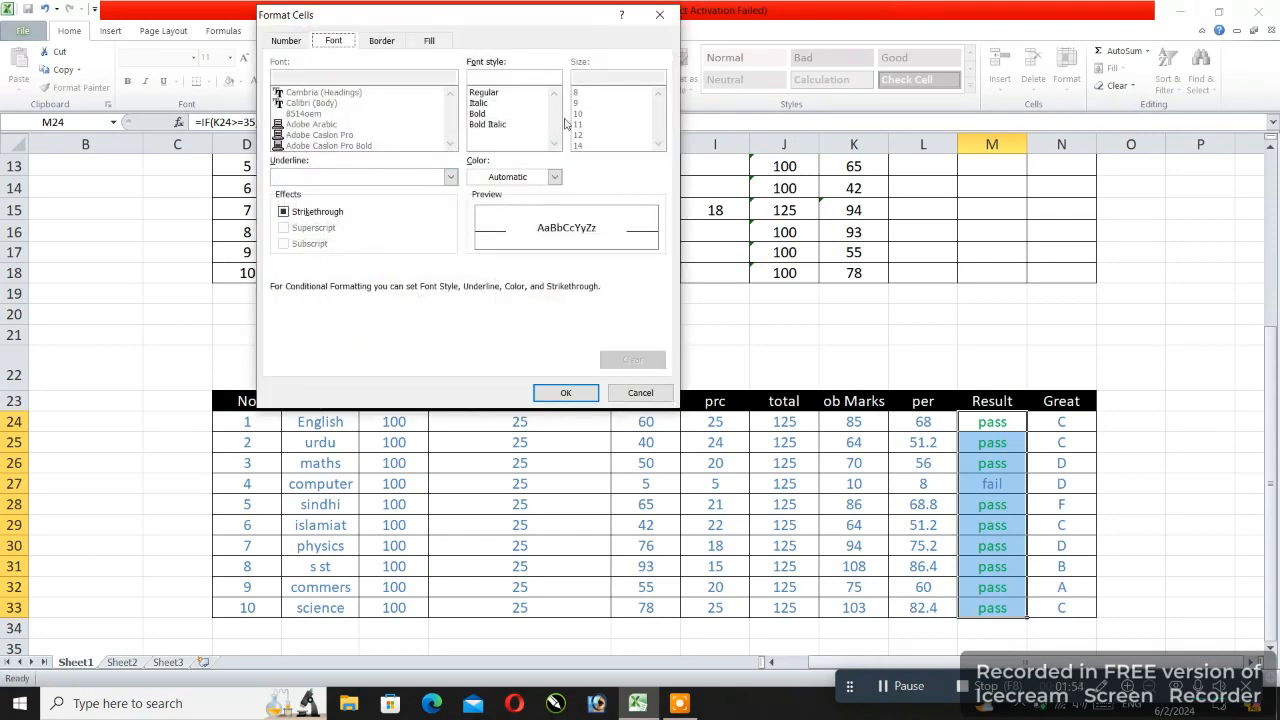
{"action": "left_click", "coordinate": [554, 177]}
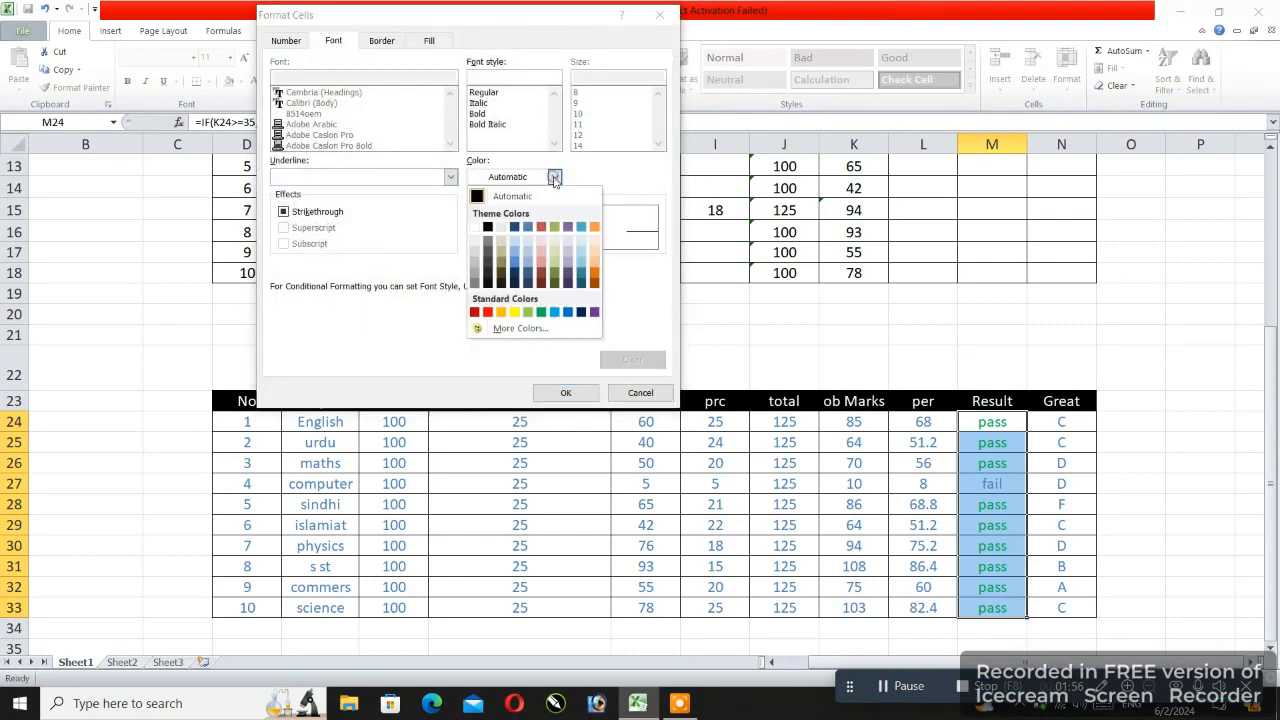
{"action": "left_click", "coordinate": [488, 313]}
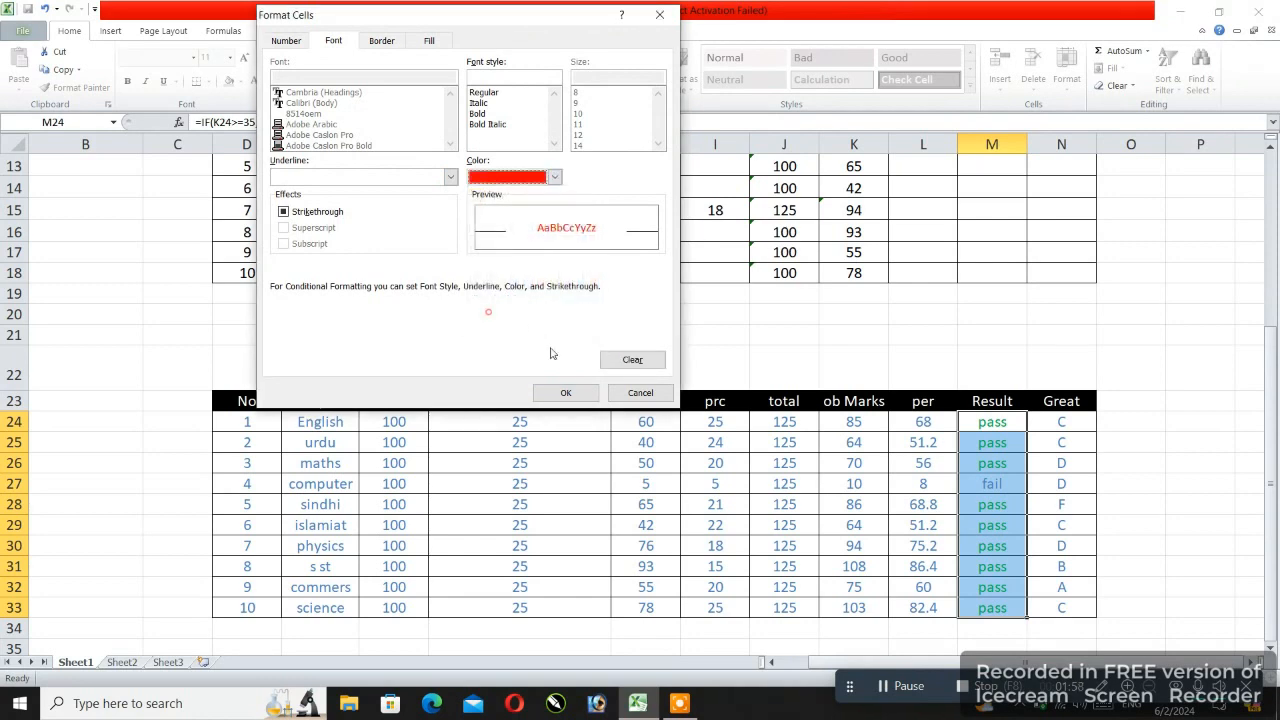
{"action": "left_click", "coordinate": [566, 393]}
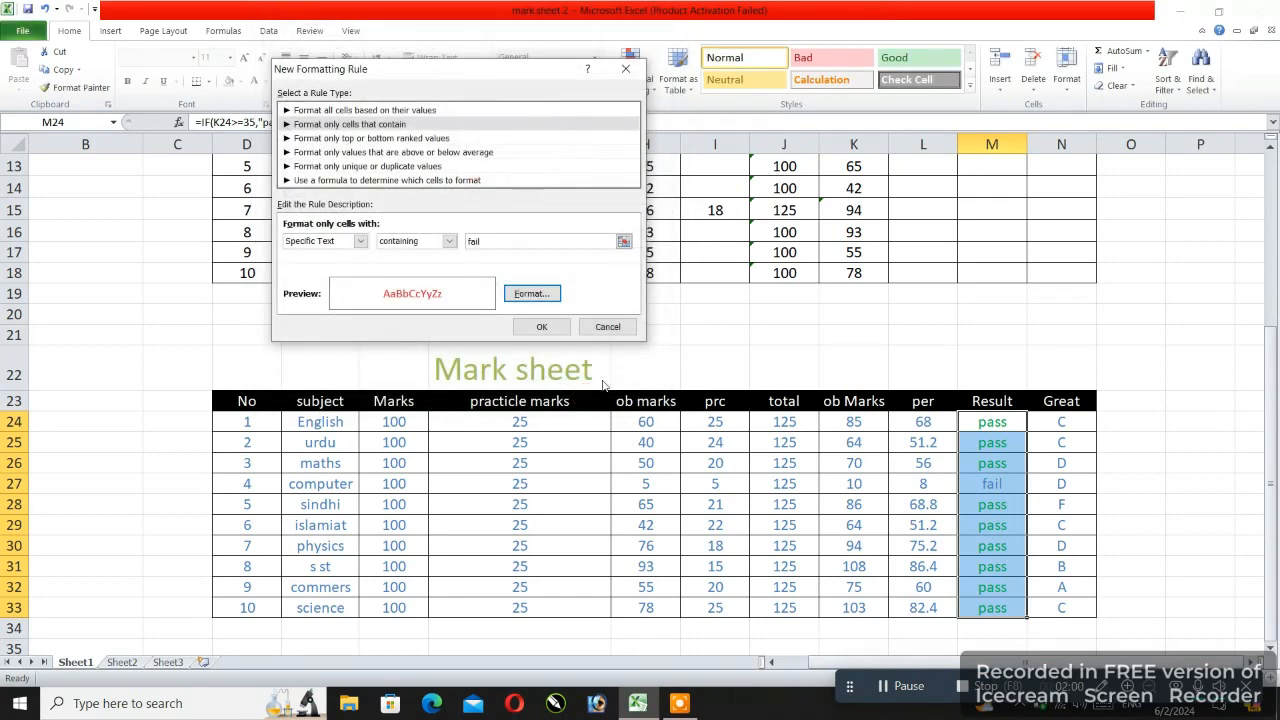
{"action": "left_click", "coordinate": [541, 326]}
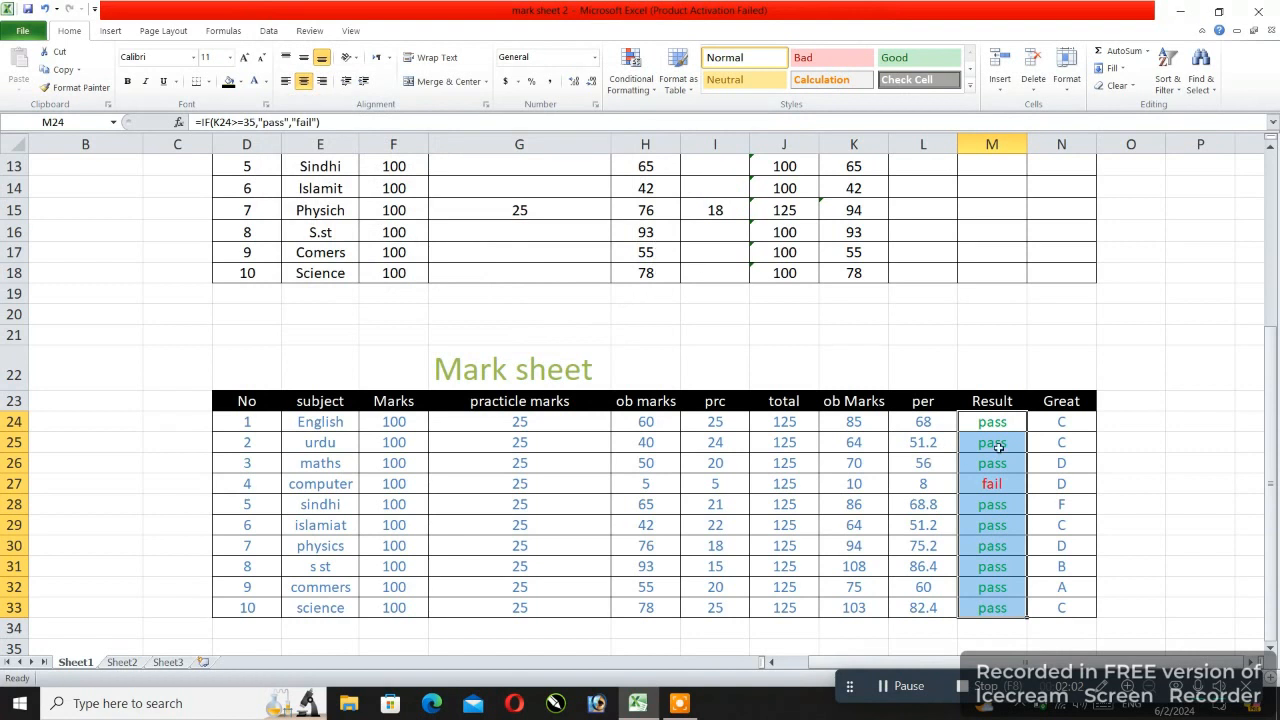
{"action": "left_click", "coordinate": [1176, 406]}
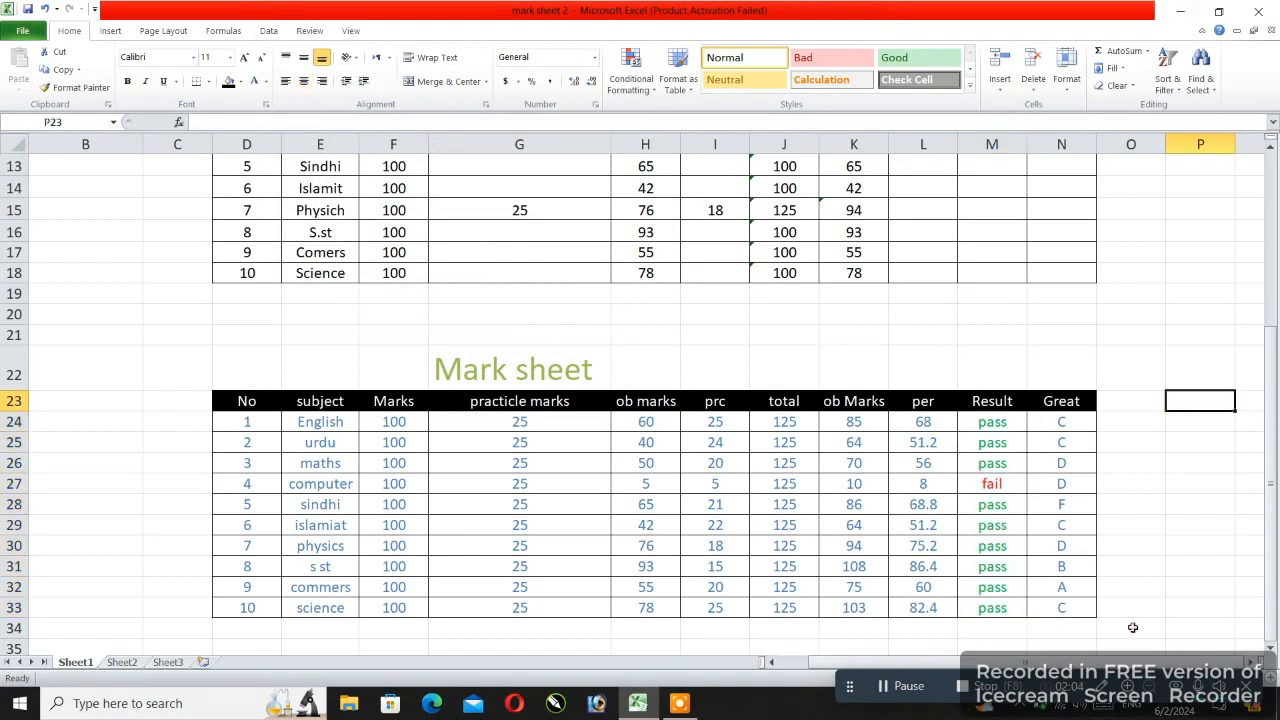
Step: Set the urdu obtained marks in H25 to 0 to test the Result column's coloring
{"action": "mouse_move", "coordinate": [1133, 627]}
{"action": "left_mouse_down"}
{"action": "mouse_move", "coordinate": [1250, 628]}
{"action": "mouse_move", "coordinate": [1149, 623]}
{"action": "left_mouse_up"}
{"action": "left_click", "coordinate": [1090, 540]}
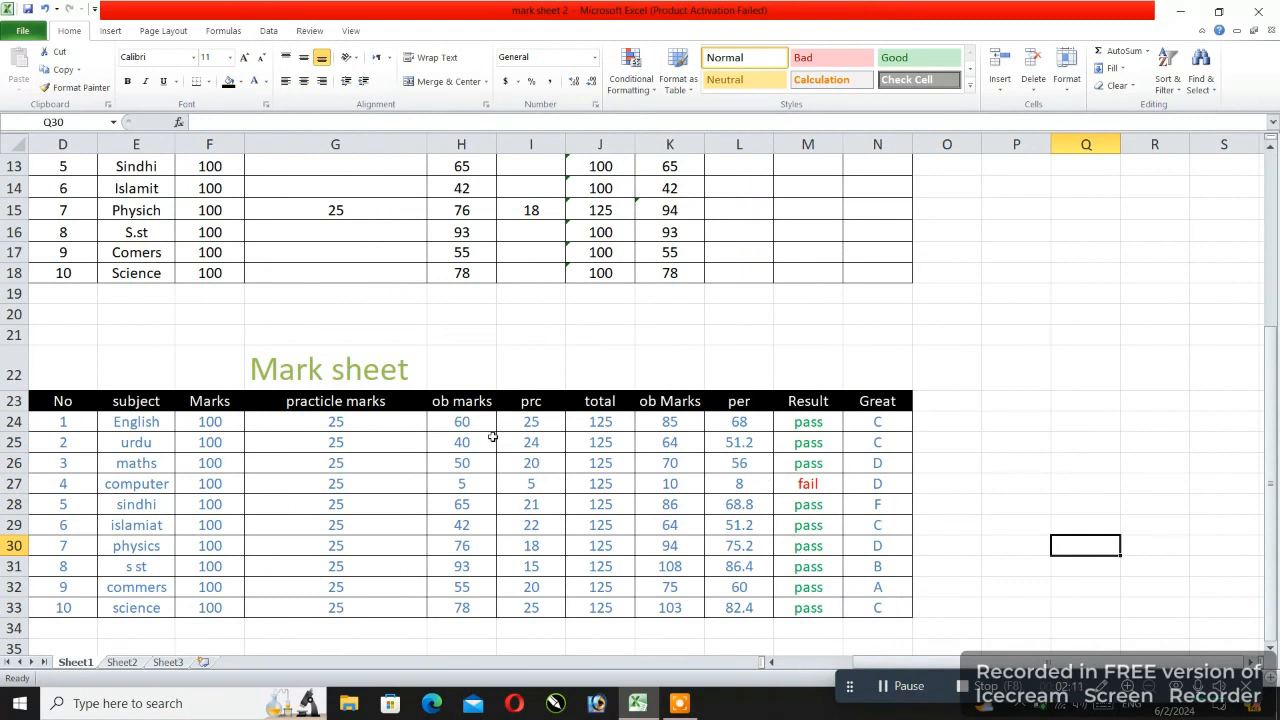
{"action": "left_click", "coordinate": [460, 441]}
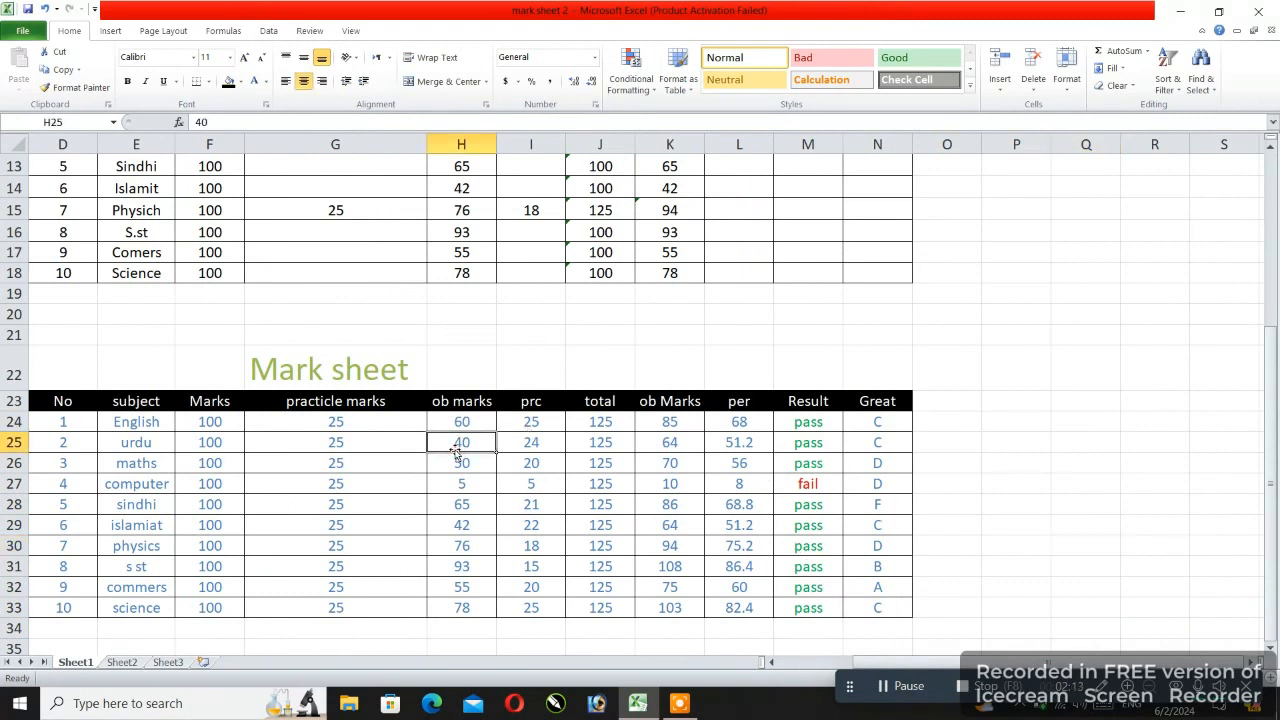
{"action": "type", "text": "0"}
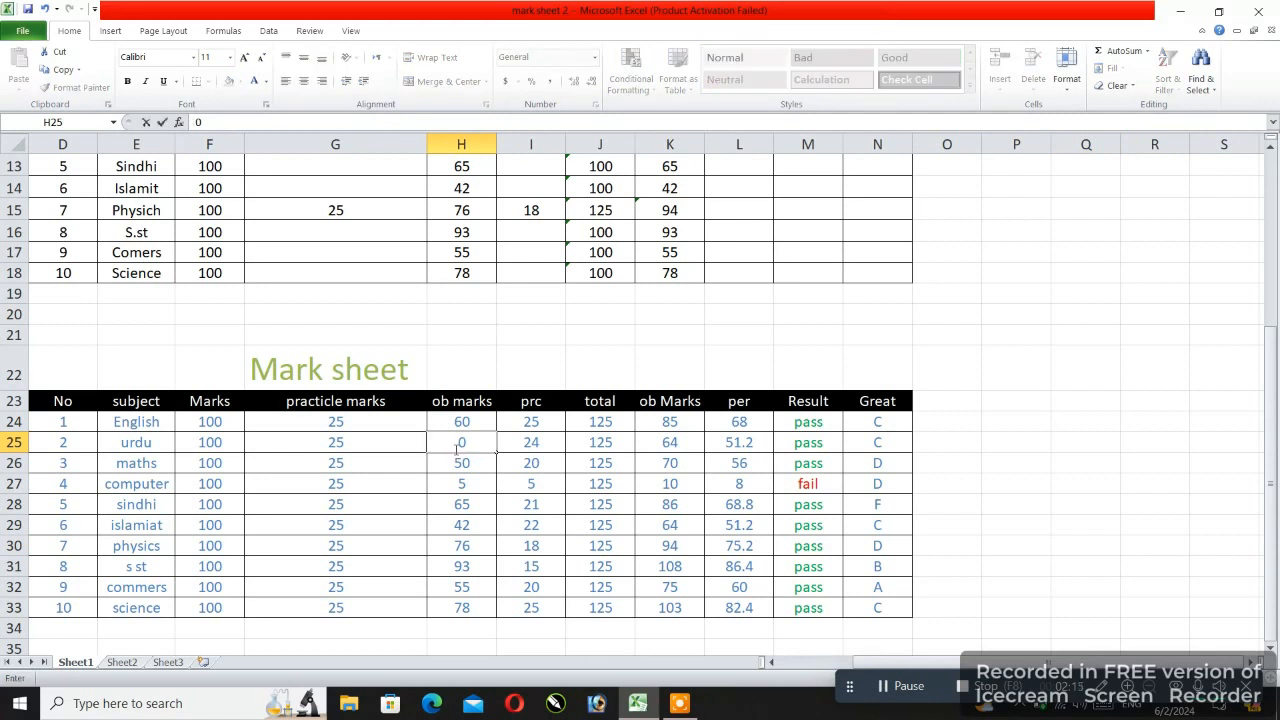
{"action": "key", "text": "Tab"}
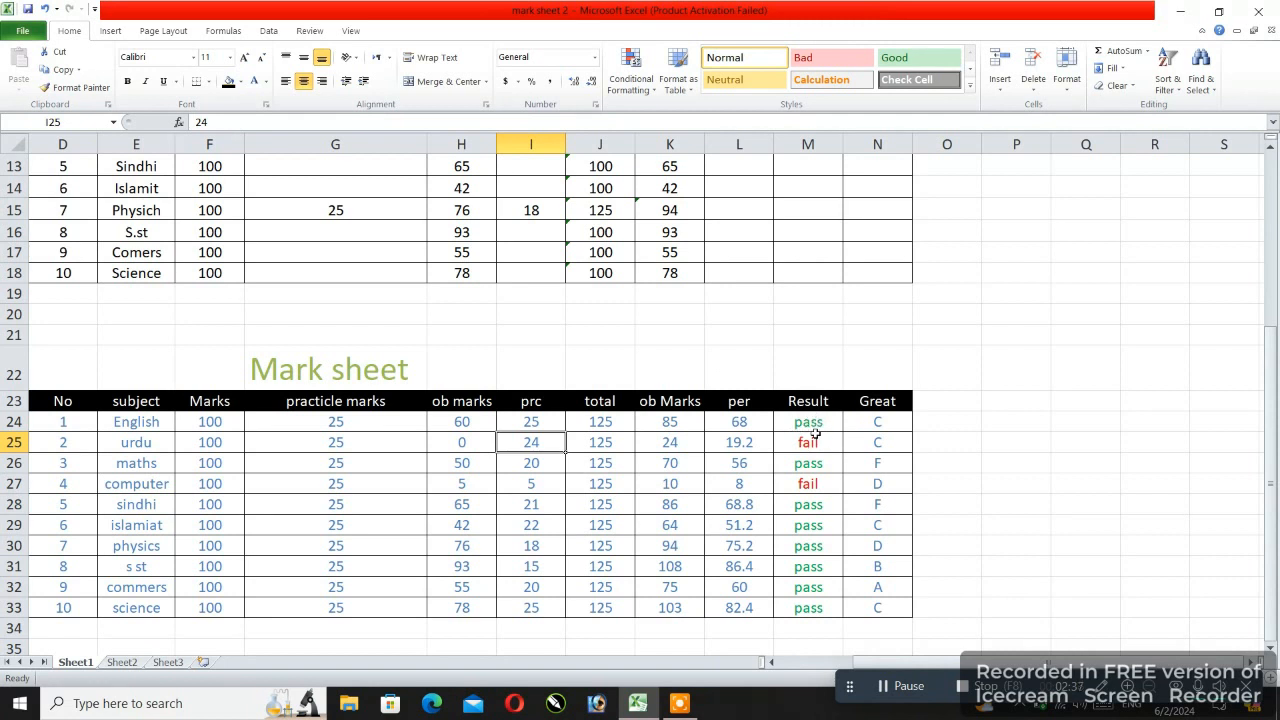
Step: Apply a new Icon Sets rule with green, yellow and red circles and Percent thresholds to the per cells L24:L33
{"action": "left_click_drag", "start_coordinate": [743, 423], "coordinate": [743, 605]}
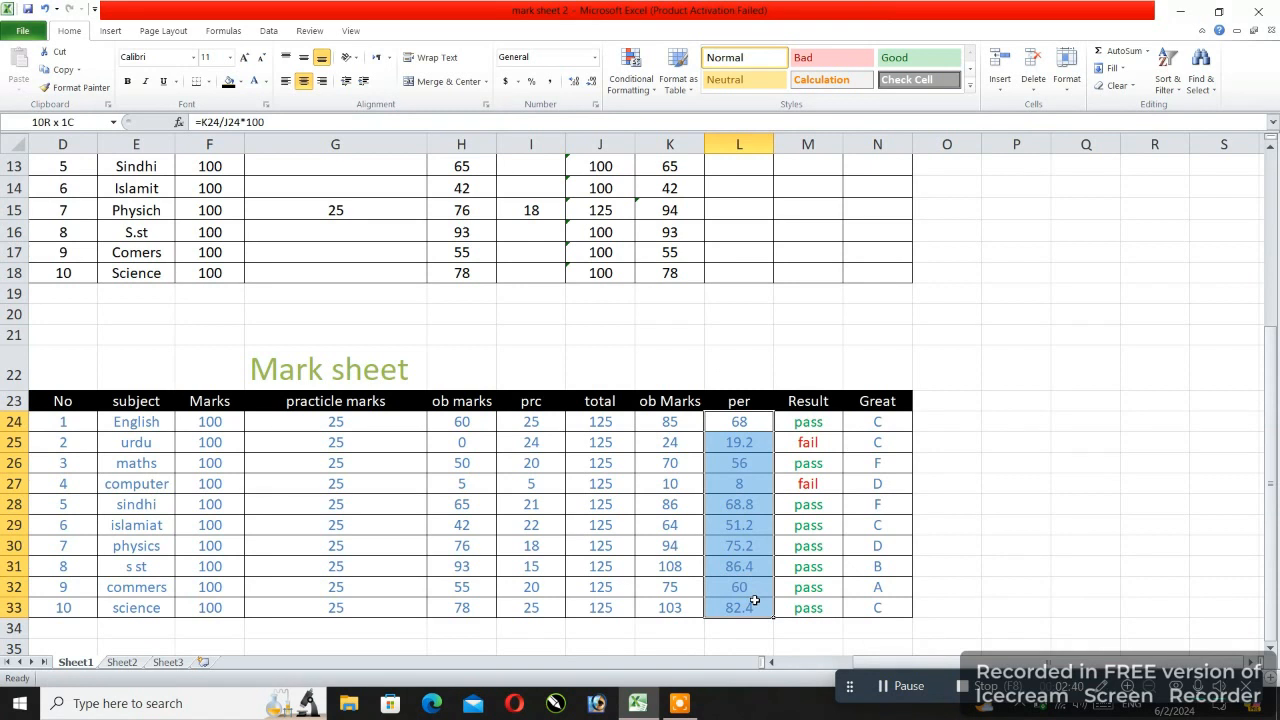
{"action": "left_click", "coordinate": [621, 70]}
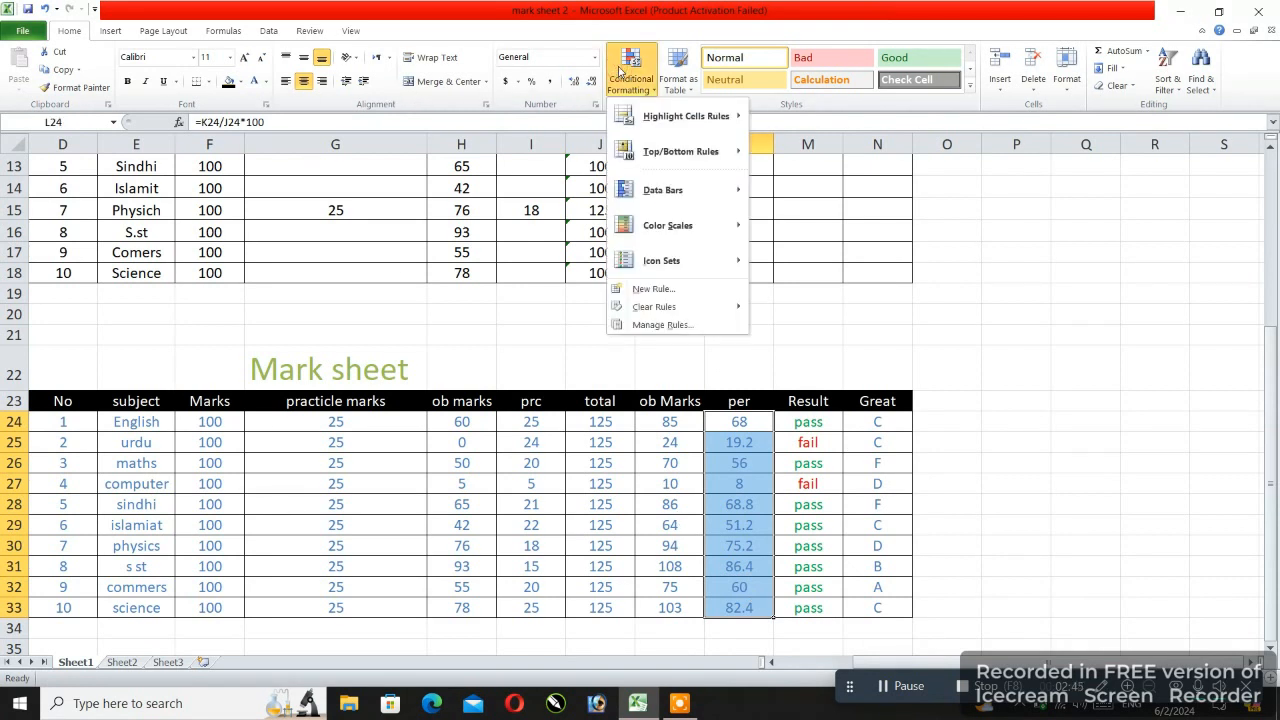
{"action": "mouse_move", "coordinate": [705, 261]}
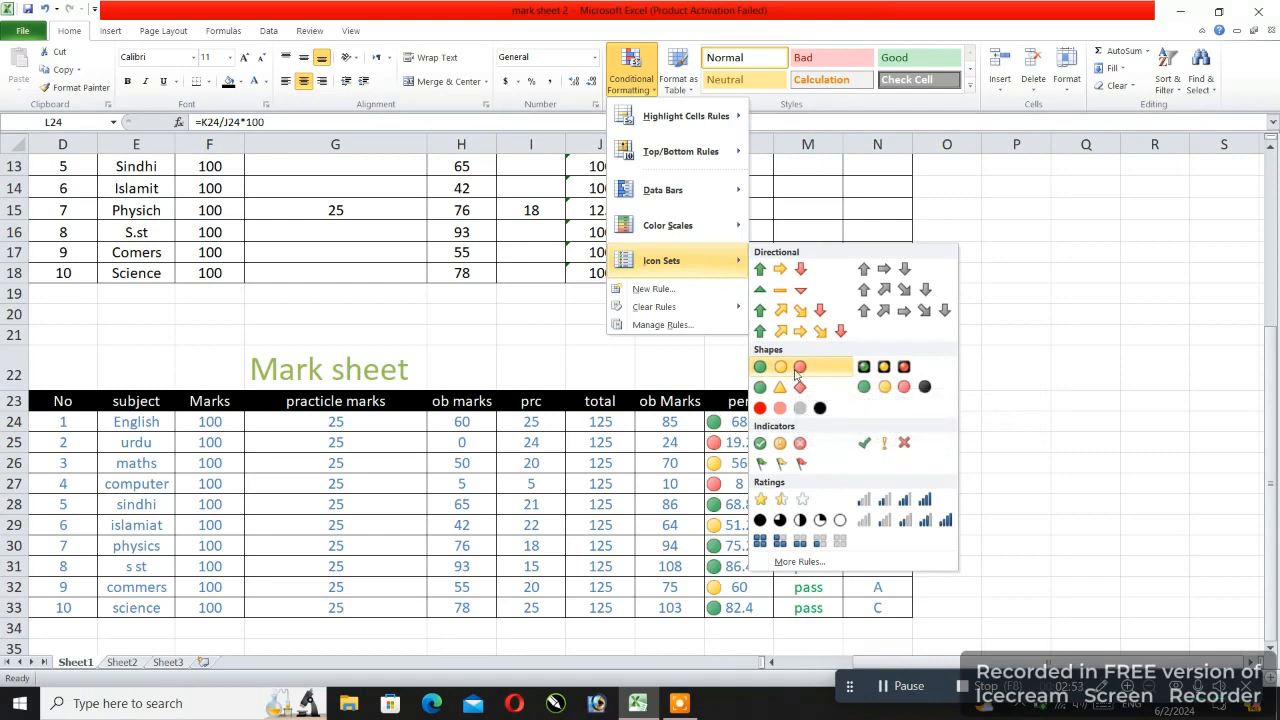
{"action": "left_click", "coordinate": [680, 292]}
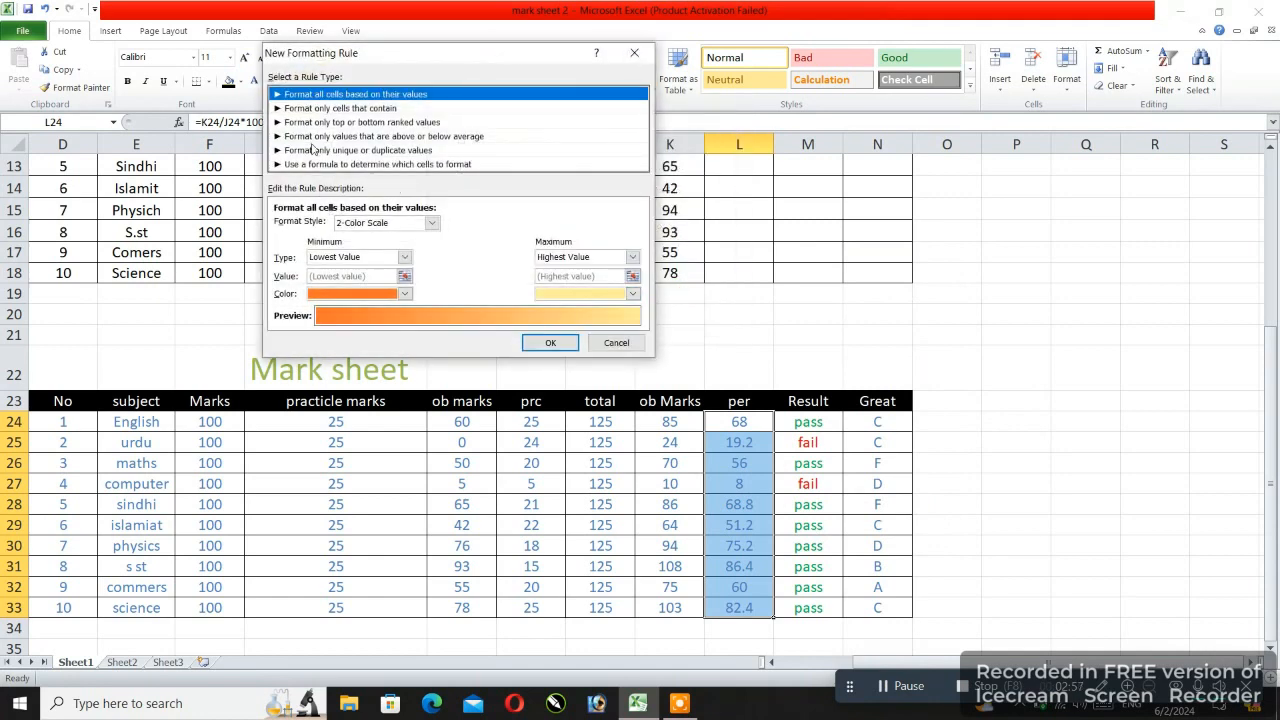
{"action": "left_click", "coordinate": [431, 222]}
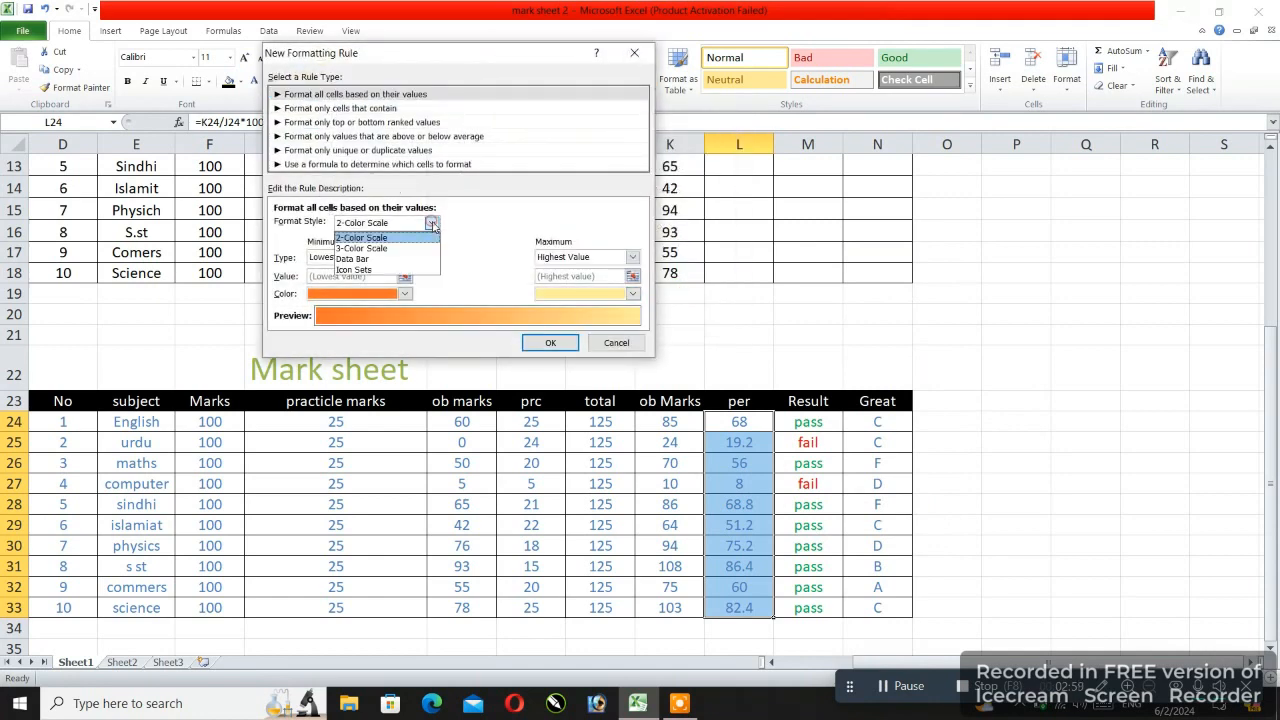
{"action": "left_click", "coordinate": [373, 271]}
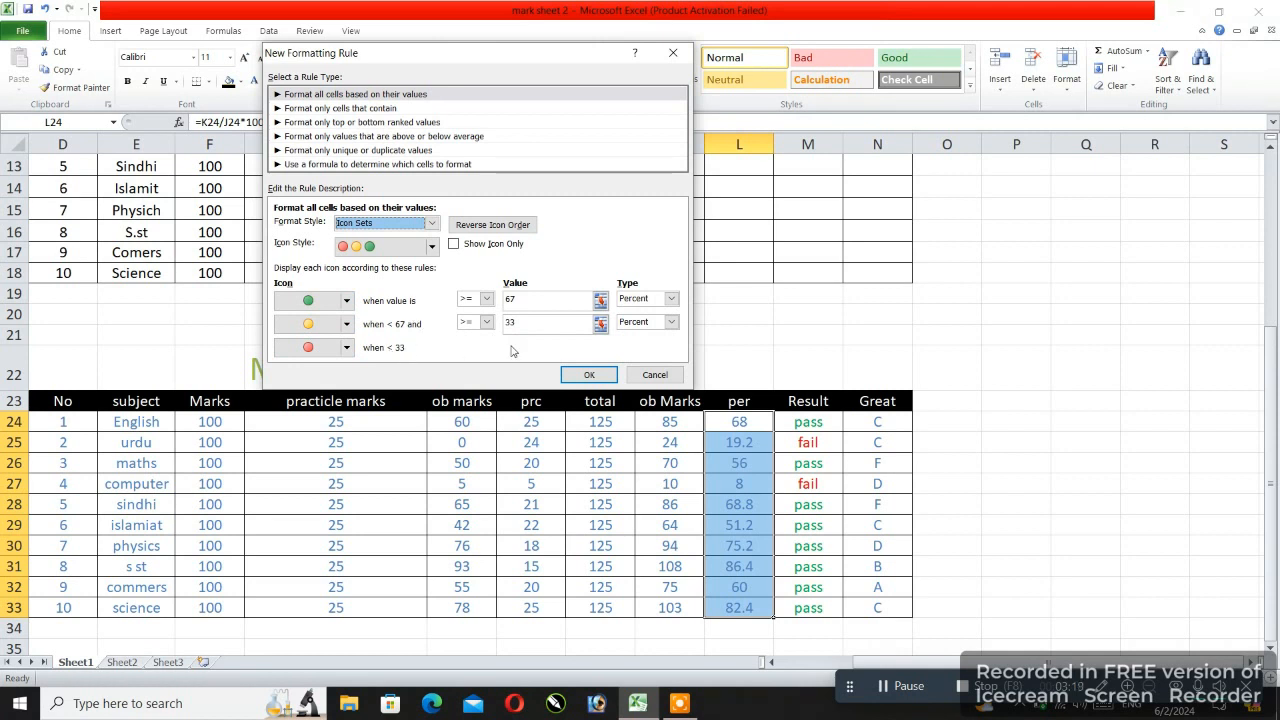
{"action": "left_click", "coordinate": [672, 300]}
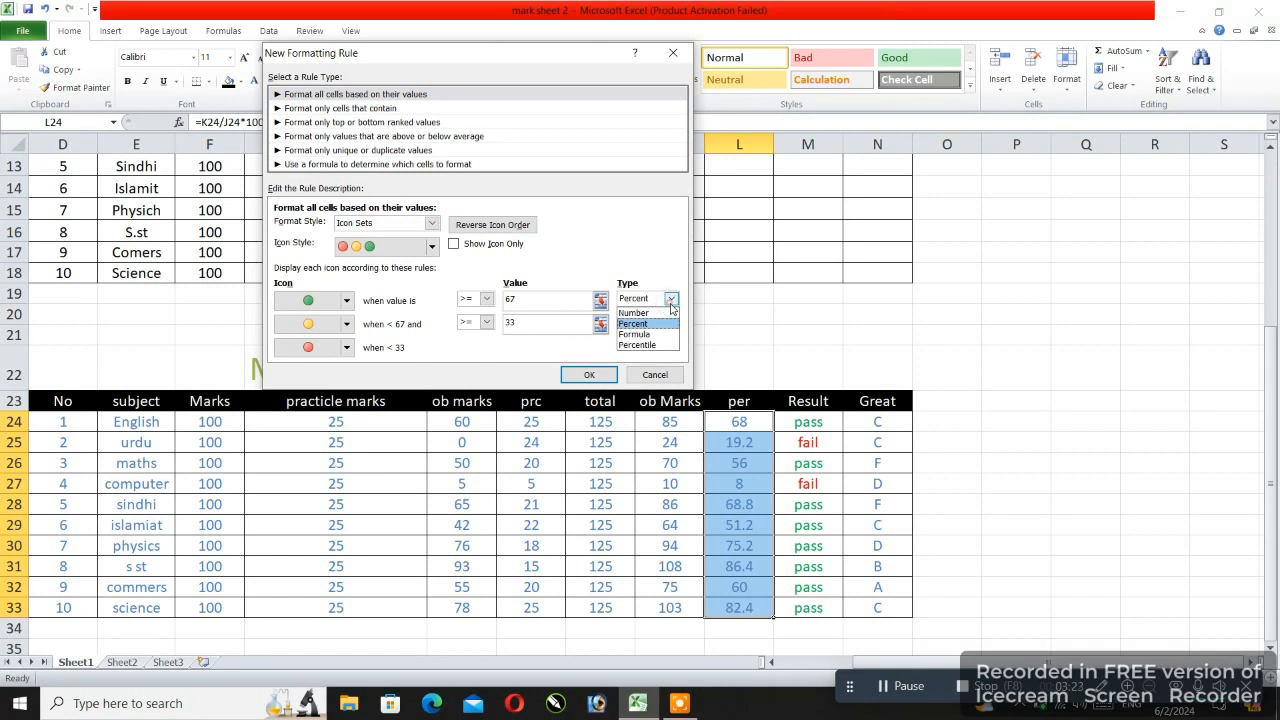
{"action": "left_click", "coordinate": [640, 323]}
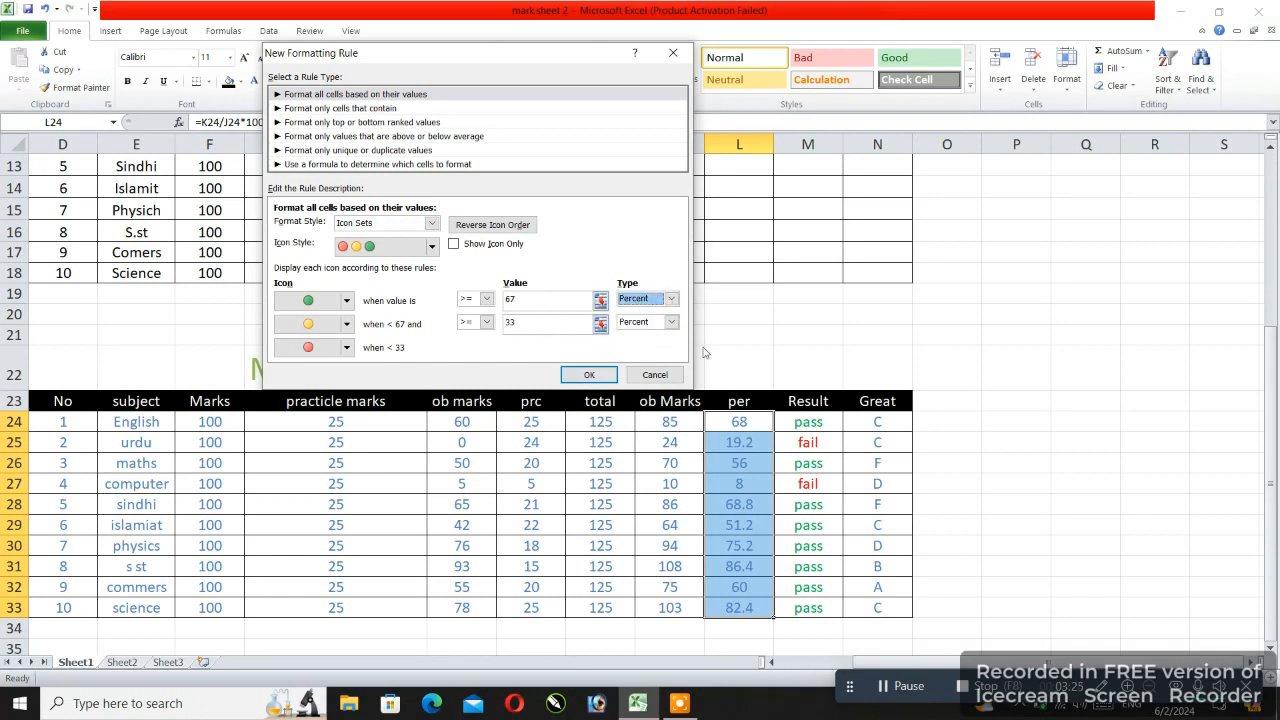
{"action": "left_click", "coordinate": [601, 376]}
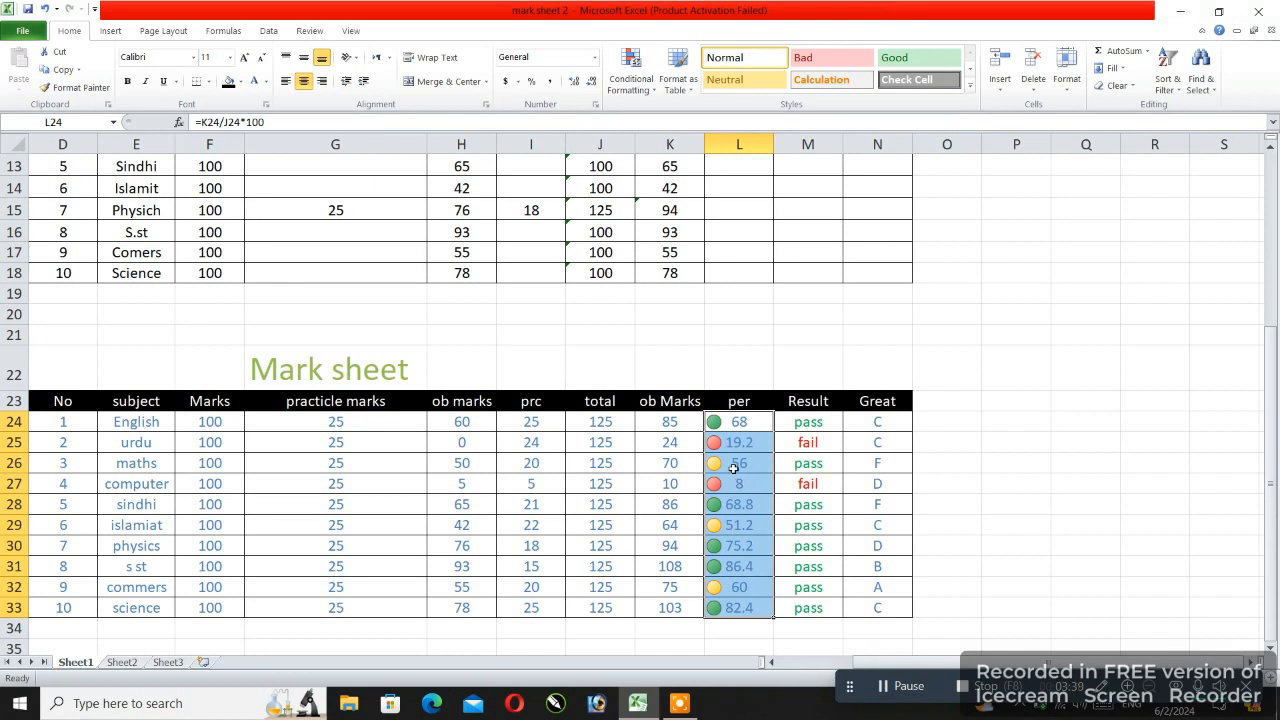
Step: Open the conditional formatting rules manager for the Great cells N24:N33 and start a new rule
{"action": "left_click", "coordinate": [892, 687]}
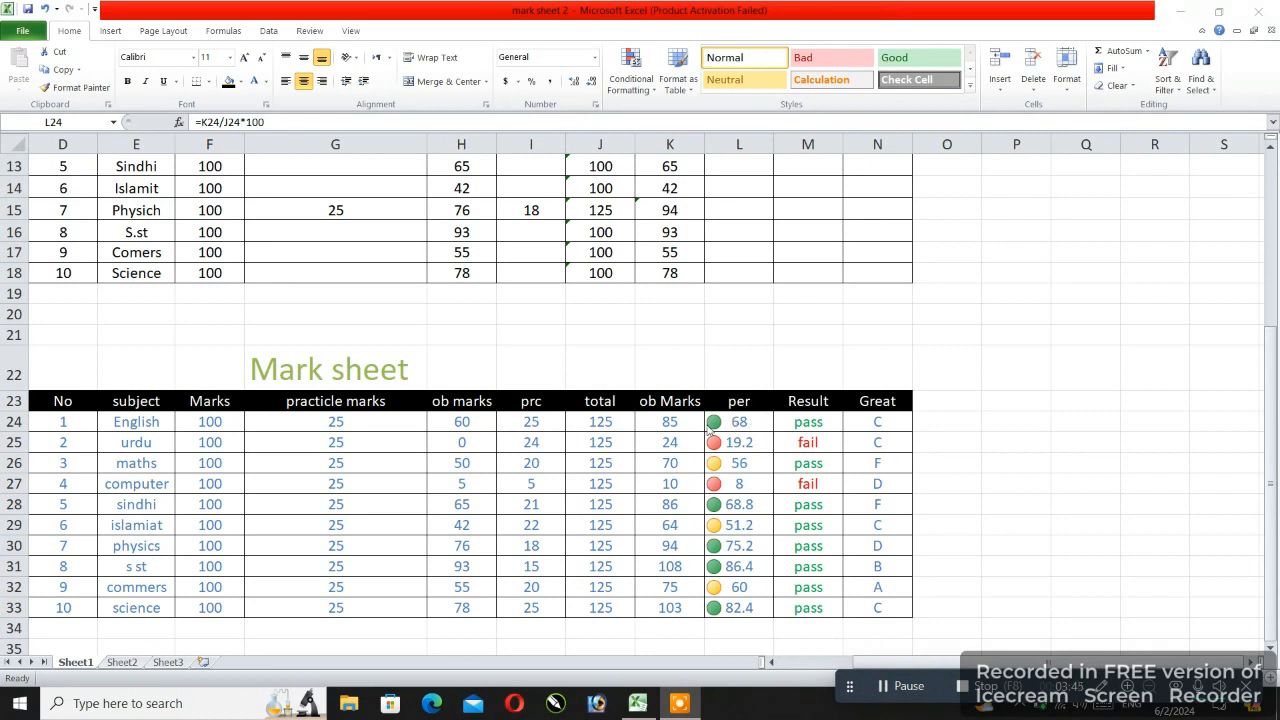
{"action": "left_click", "coordinate": [882, 424]}
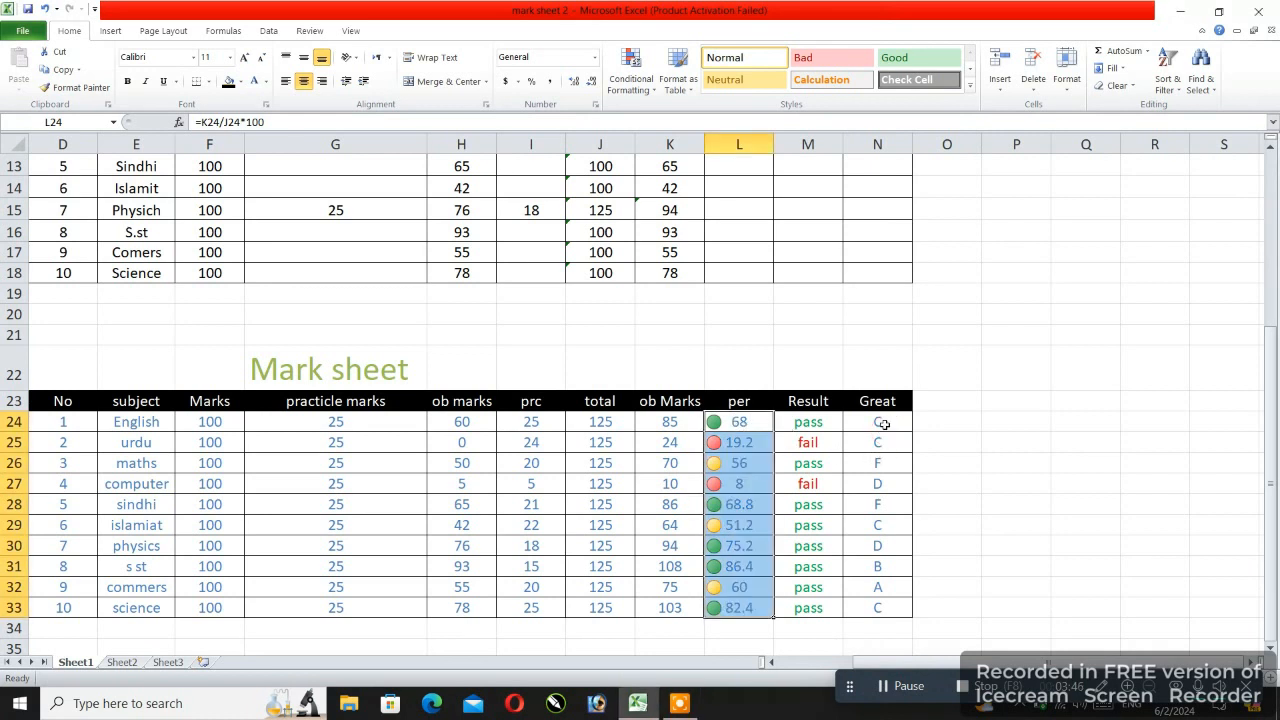
{"action": "left_click", "coordinate": [882, 426]}
{"action": "left_click_drag", "start_coordinate": [882, 426], "coordinate": [877, 608]}
{"action": "left_click", "coordinate": [632, 78]}
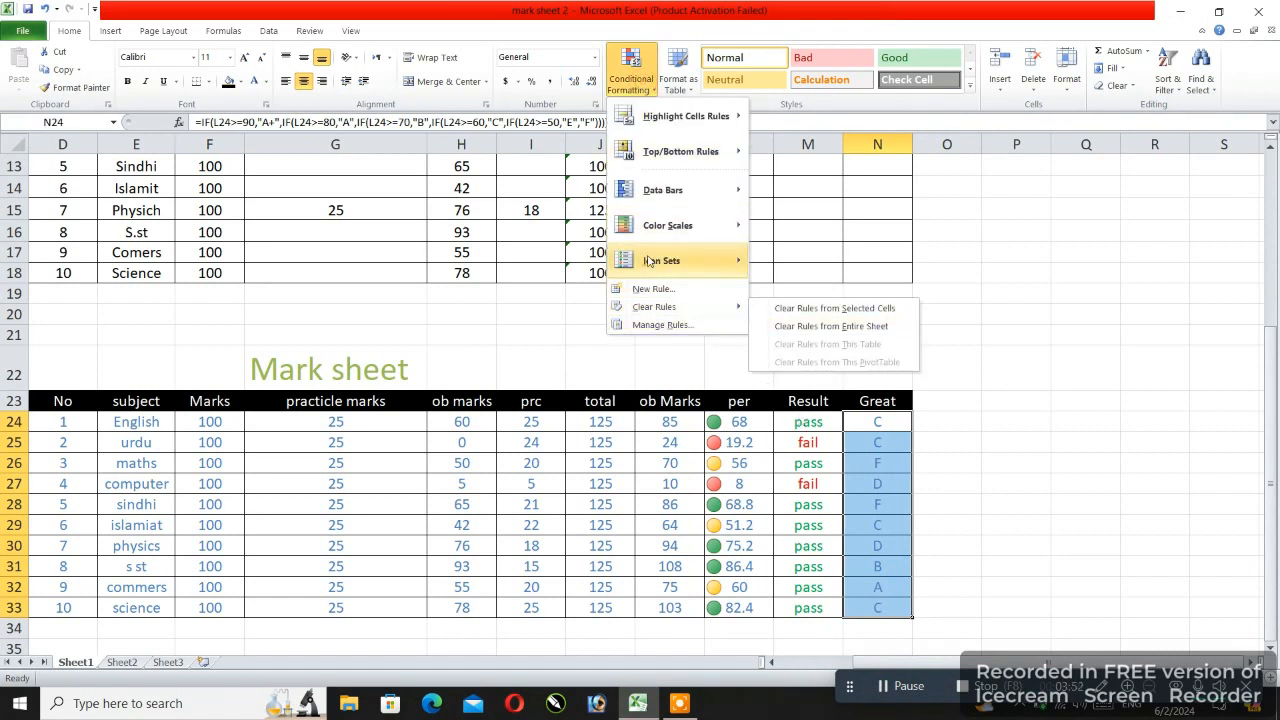
{"action": "mouse_move", "coordinate": [704, 265]}
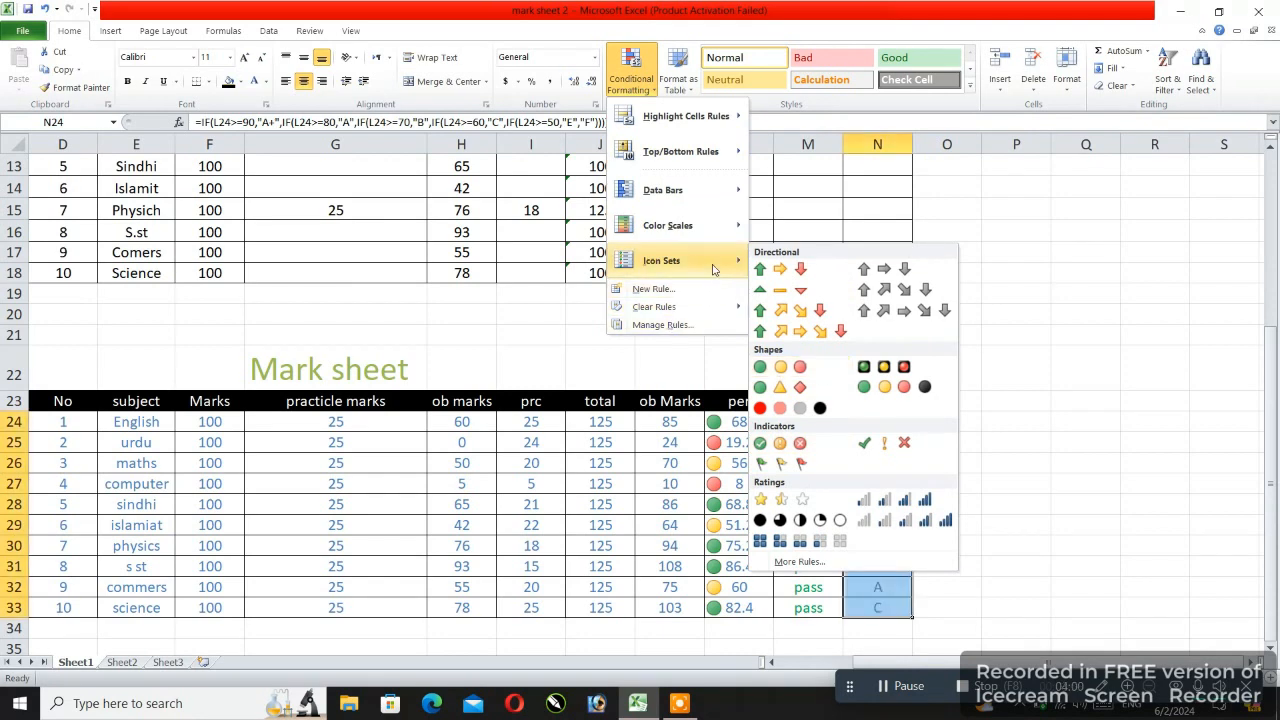
{"action": "left_click", "coordinate": [668, 326]}
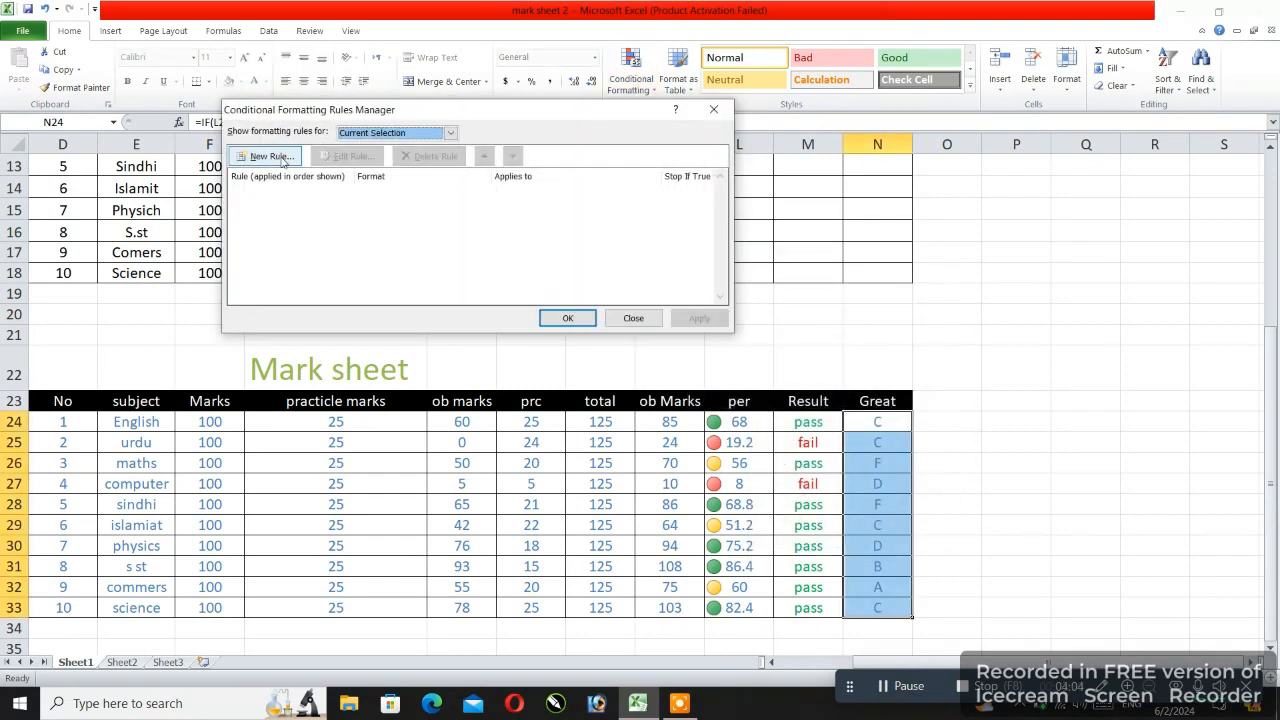
{"action": "left_click", "coordinate": [286, 158]}
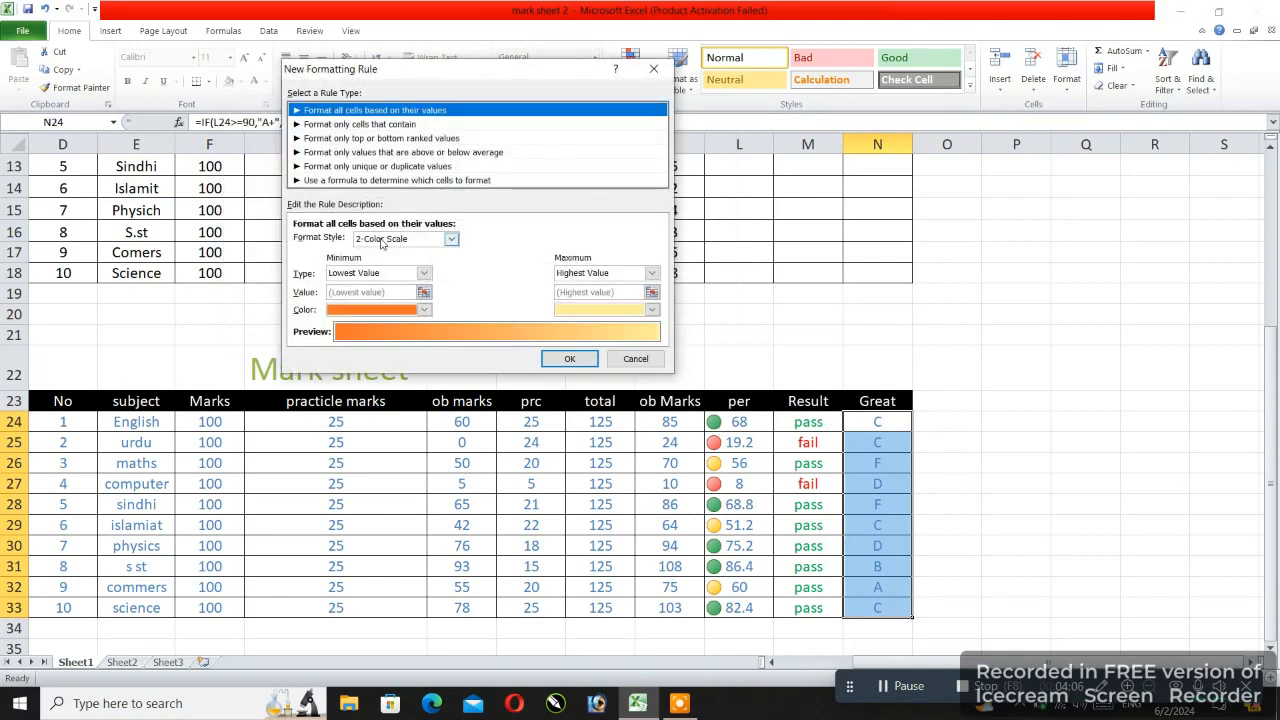
Step: Define the rule to format only cells with specific text containing "a"
{"action": "left_click", "coordinate": [451, 240]}
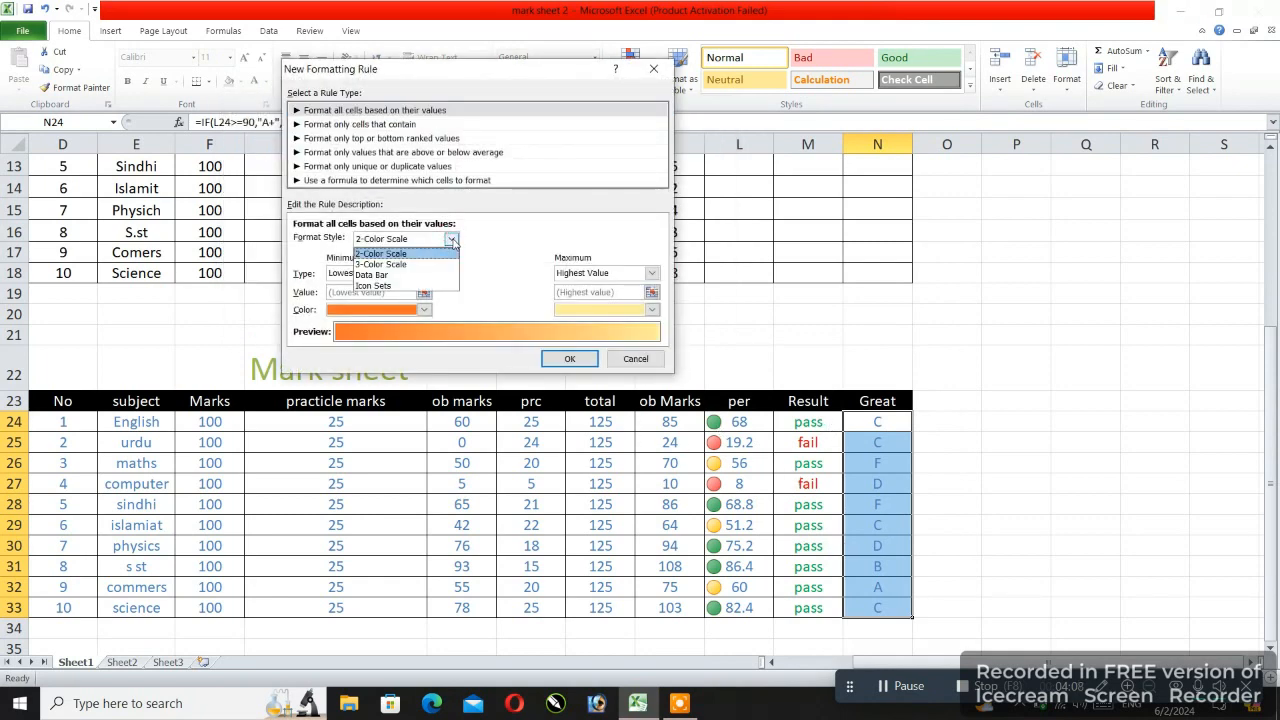
{"action": "left_click", "coordinate": [451, 240]}
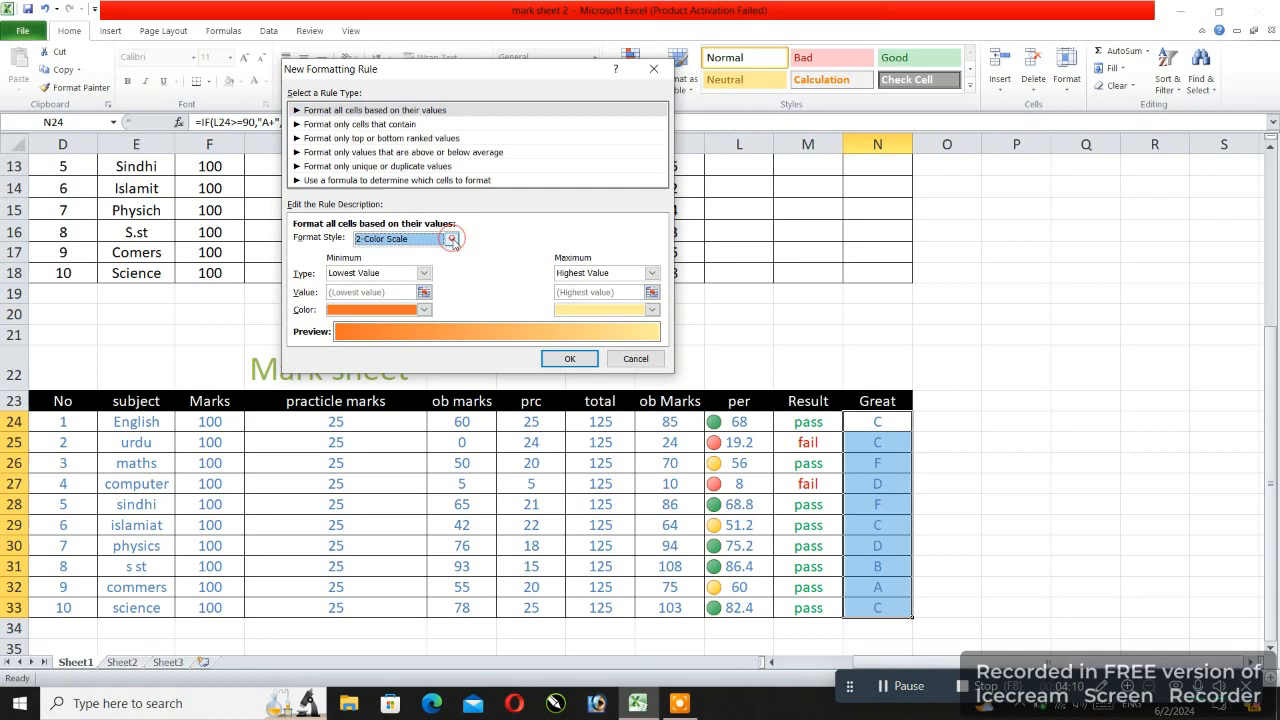
{"action": "left_click", "coordinate": [380, 125]}
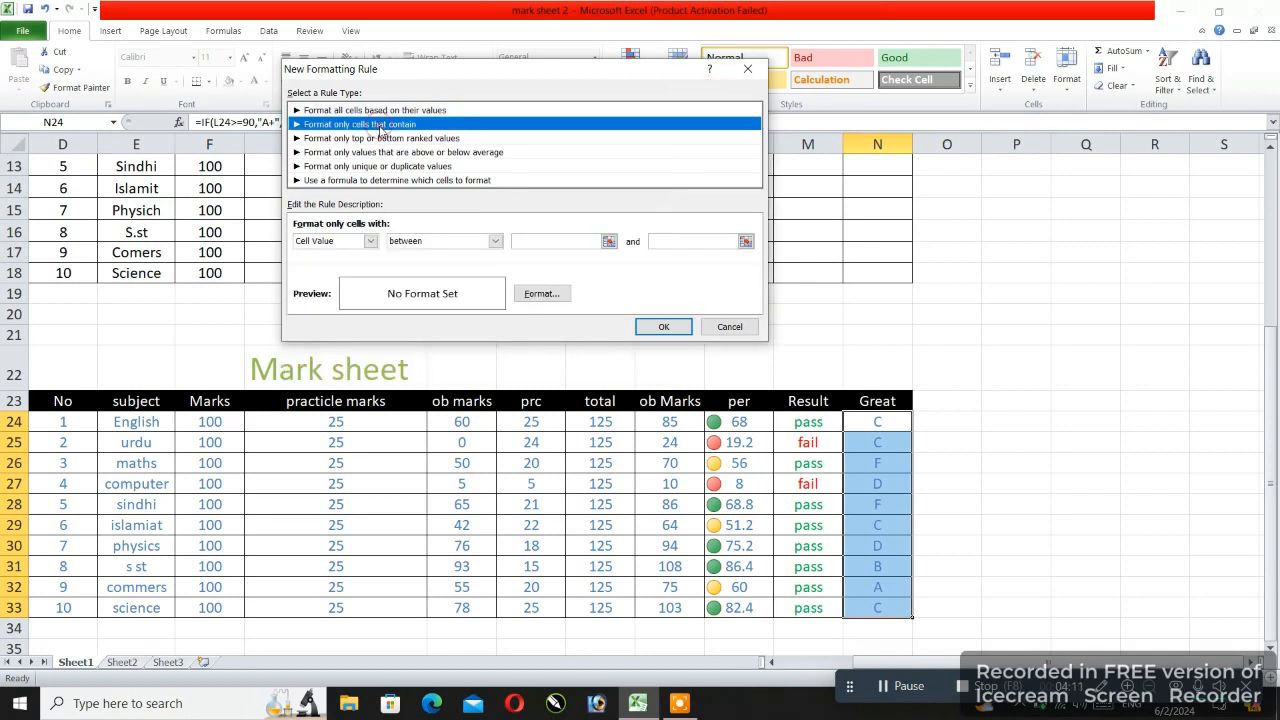
{"action": "left_click", "coordinate": [369, 241]}
{"action": "left_click", "coordinate": [330, 268]}
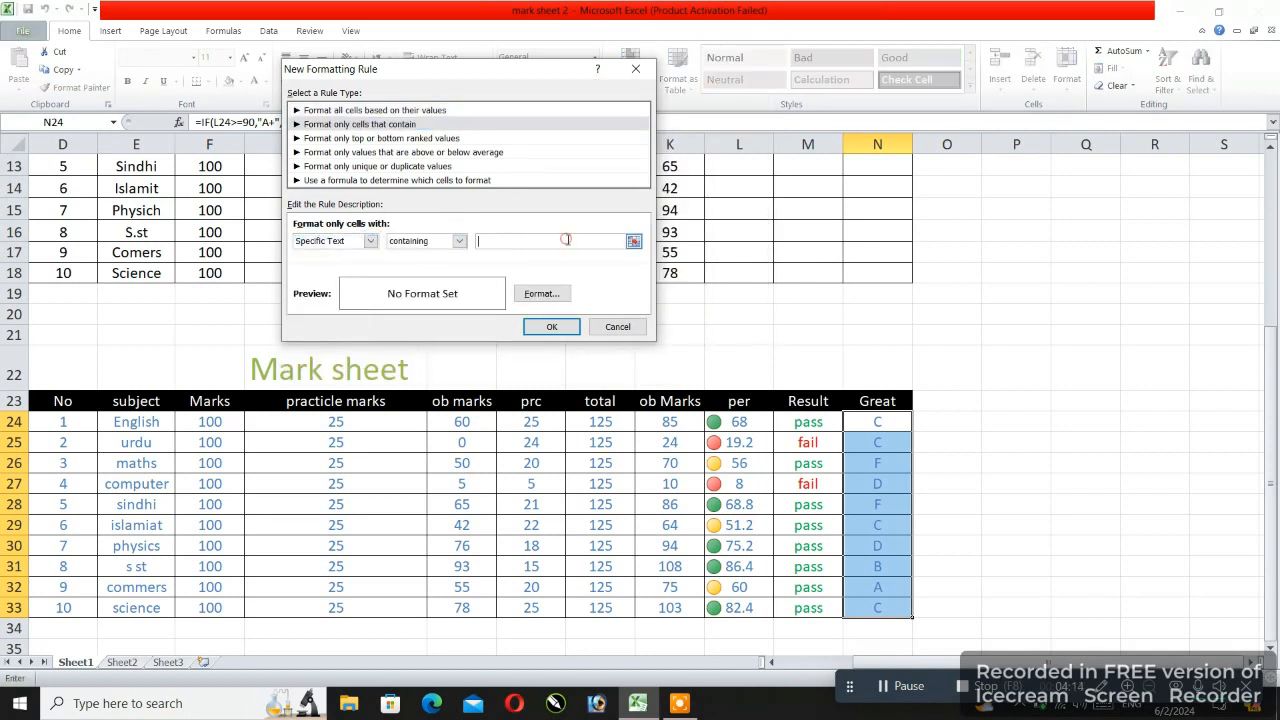
{"action": "left_click", "coordinate": [565, 239]}
Step: Give the "a" rule a standard light green background fill and apply it to the Great cells
{"action": "left_click", "coordinate": [538, 292]}
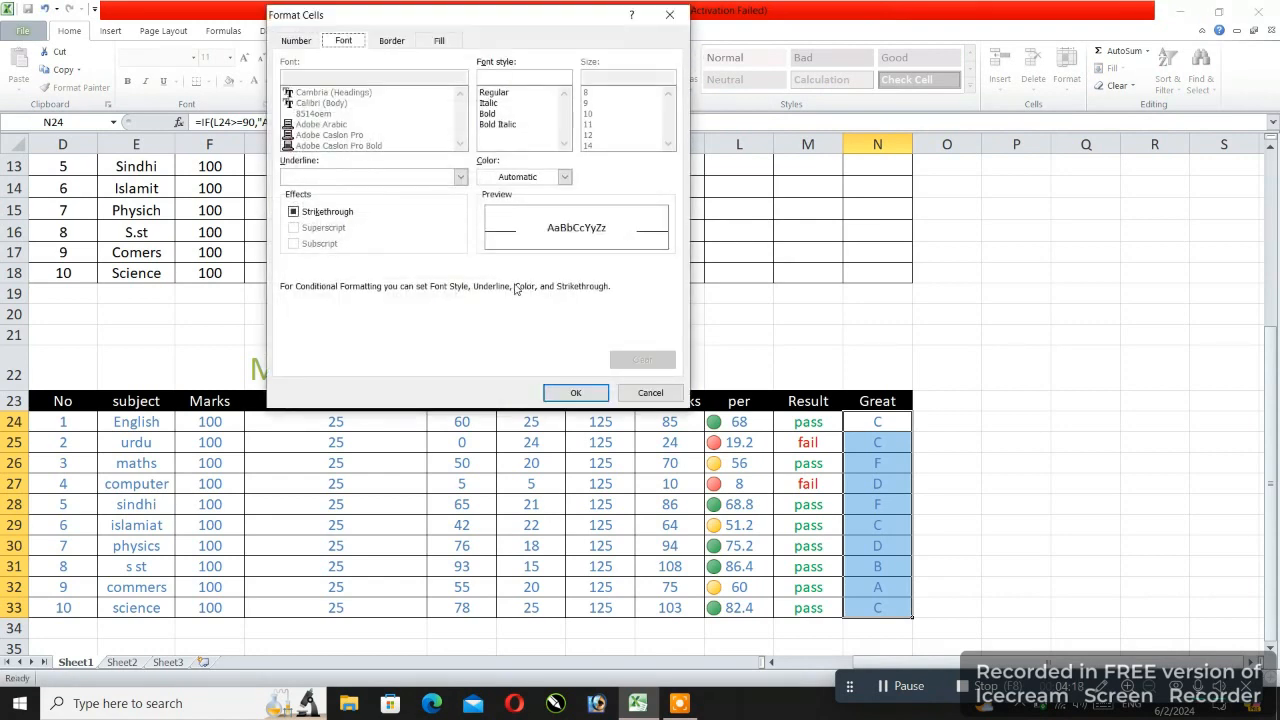
{"action": "left_click", "coordinate": [437, 41]}
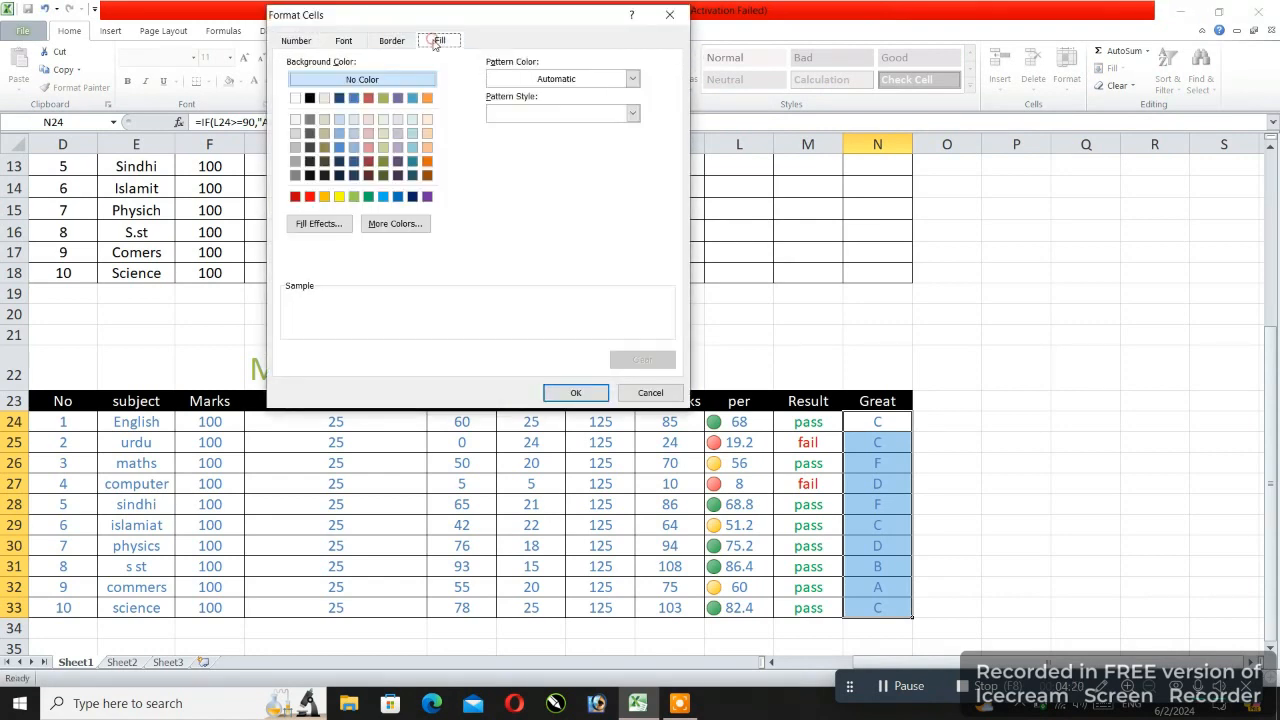
{"action": "left_click", "coordinate": [368, 196]}
{"action": "left_click", "coordinate": [354, 196]}
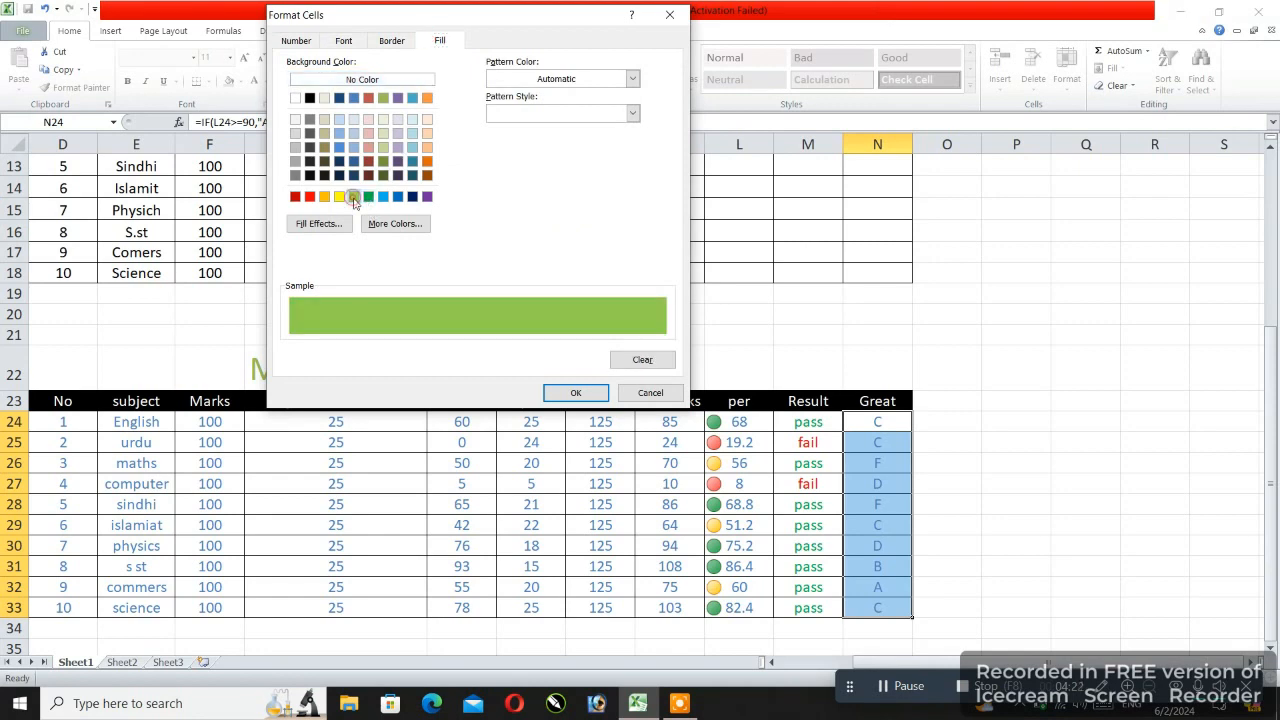
{"action": "left_click", "coordinate": [575, 393]}
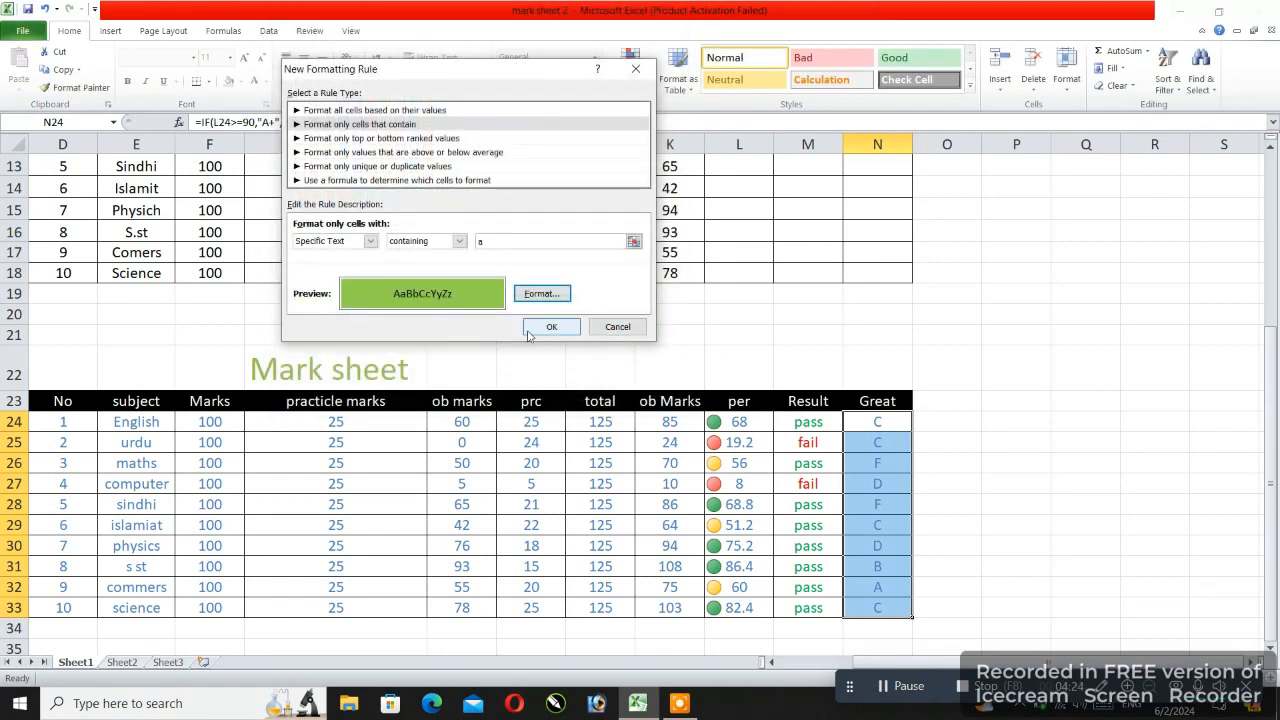
{"action": "left_click", "coordinate": [570, 326]}
{"action": "left_click", "coordinate": [698, 318]}
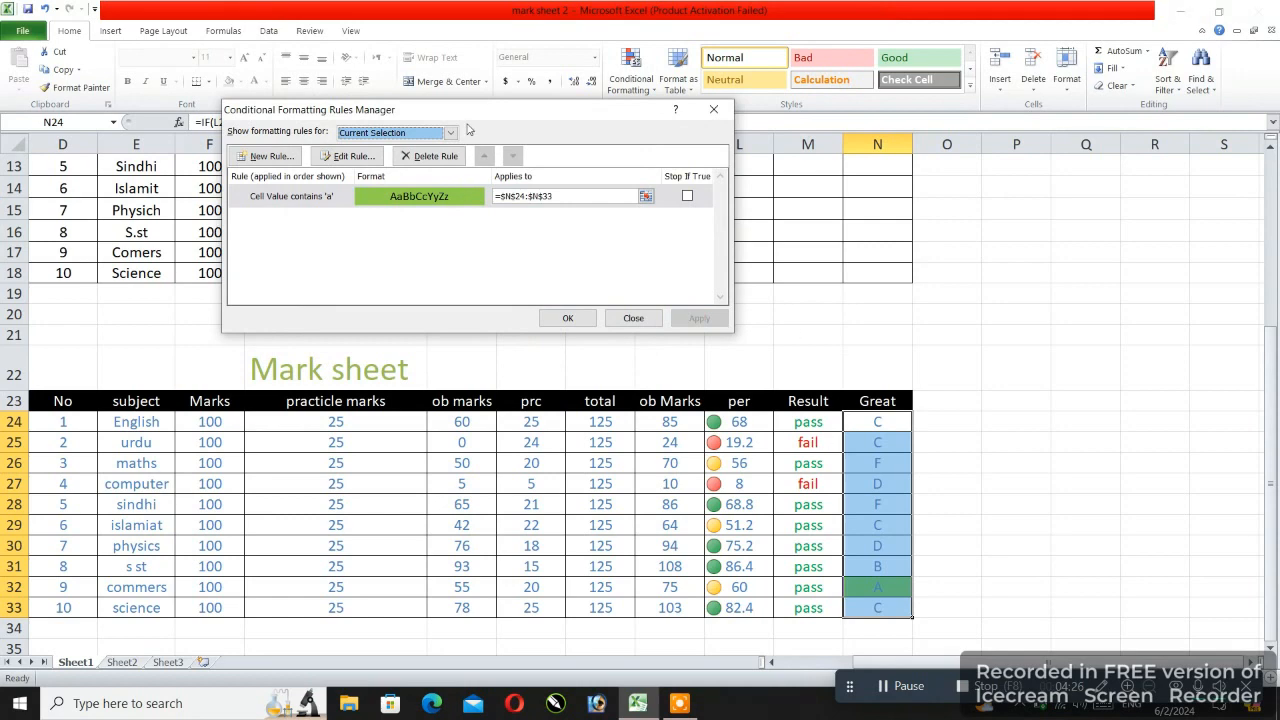
Step: Create a second rule on the Great cells for specific text containing "b"
{"action": "left_click", "coordinate": [278, 156]}
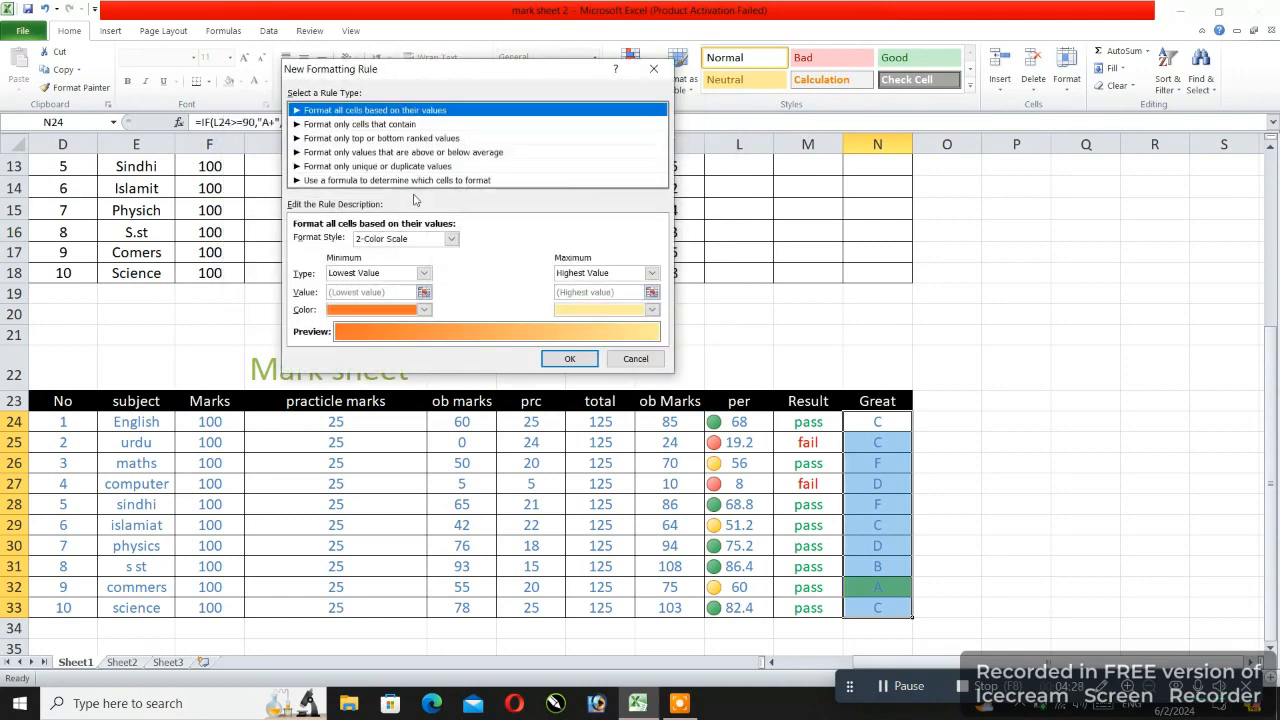
{"action": "left_click", "coordinate": [344, 126]}
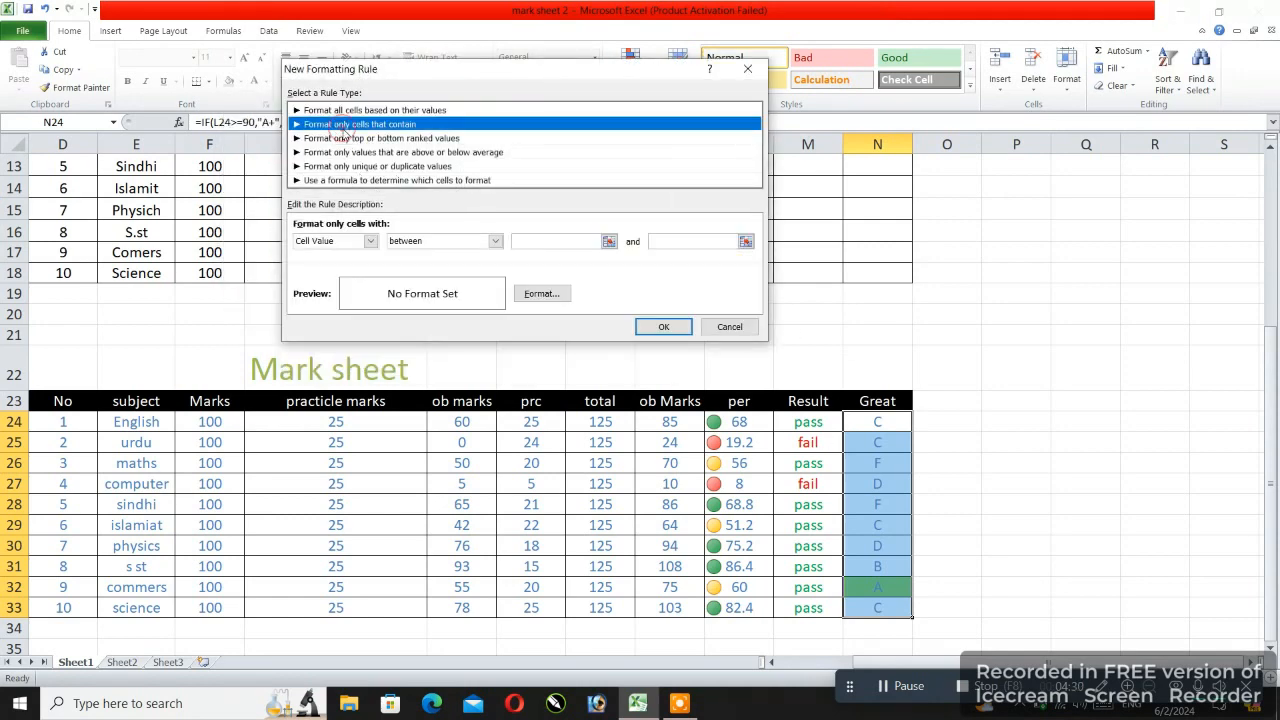
{"action": "left_click", "coordinate": [370, 241]}
{"action": "left_click", "coordinate": [345, 256]}
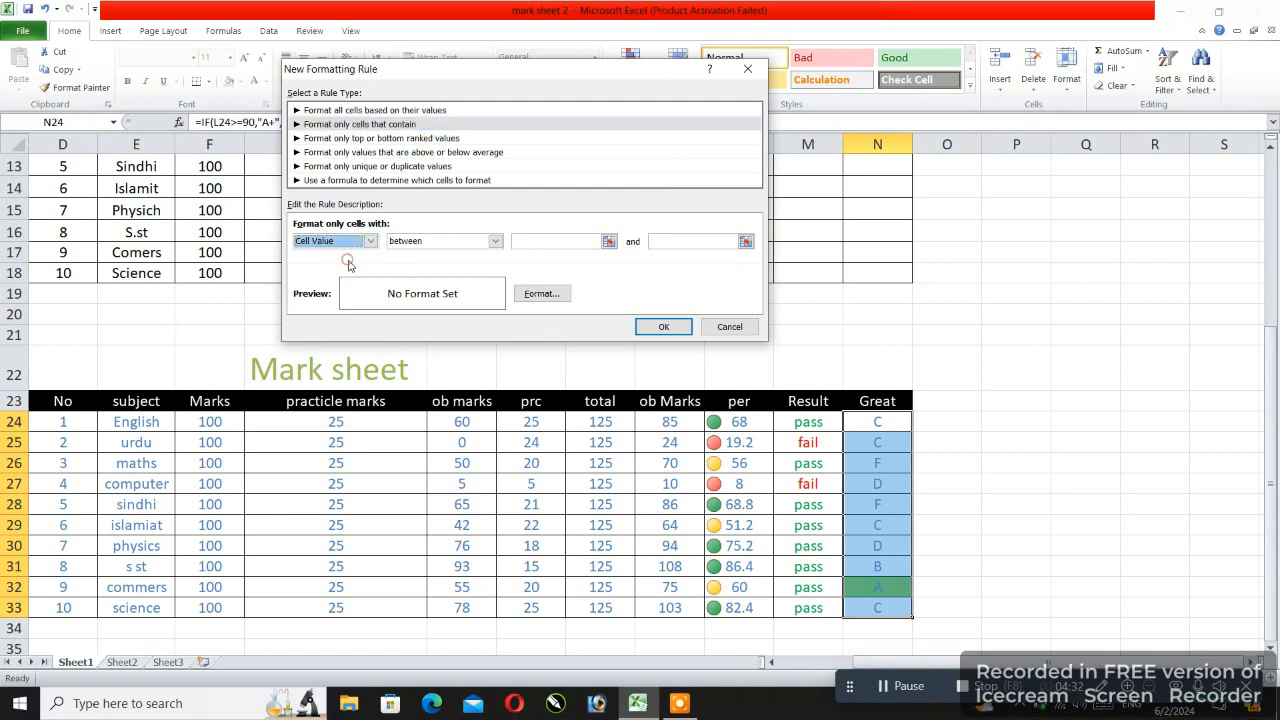
{"action": "left_click", "coordinate": [370, 241]}
{"action": "left_click", "coordinate": [343, 266]}
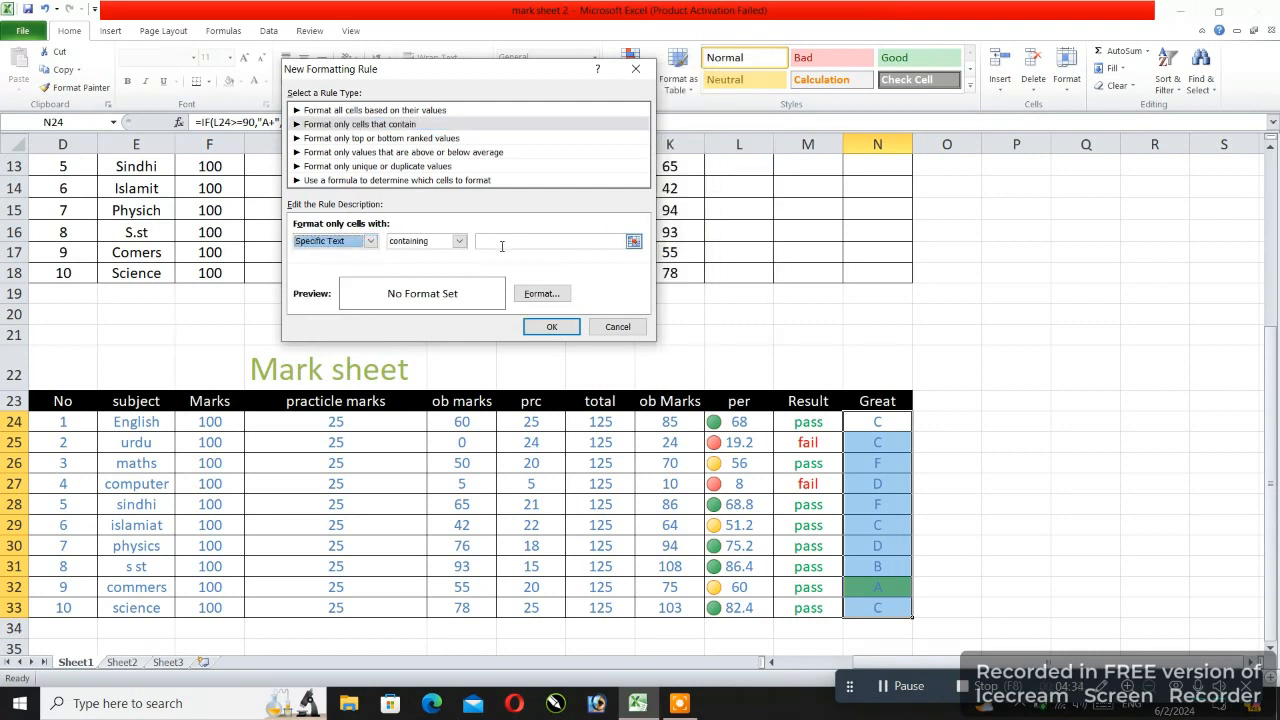
{"action": "left_click", "coordinate": [497, 239]}
{"action": "type", "text": "b"}
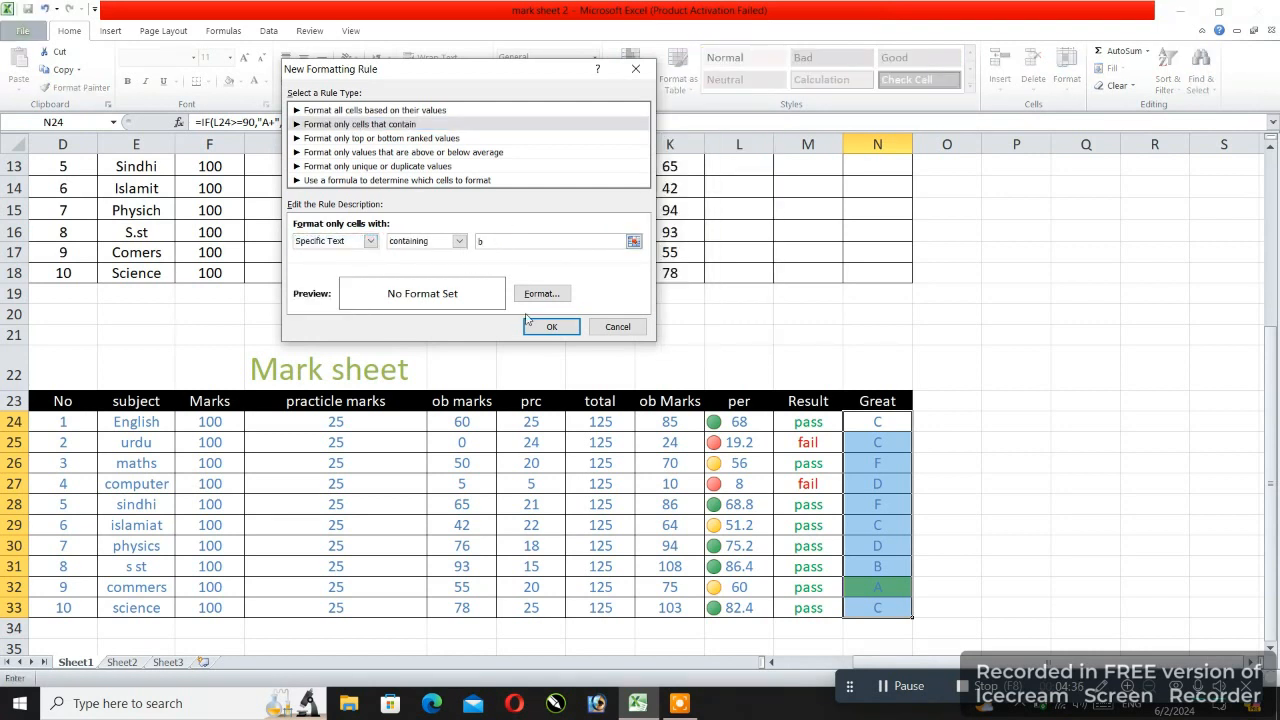
Step: Give the "b" rule a standard light blue background fill and apply it to the Great cells
{"action": "left_click", "coordinate": [556, 295]}
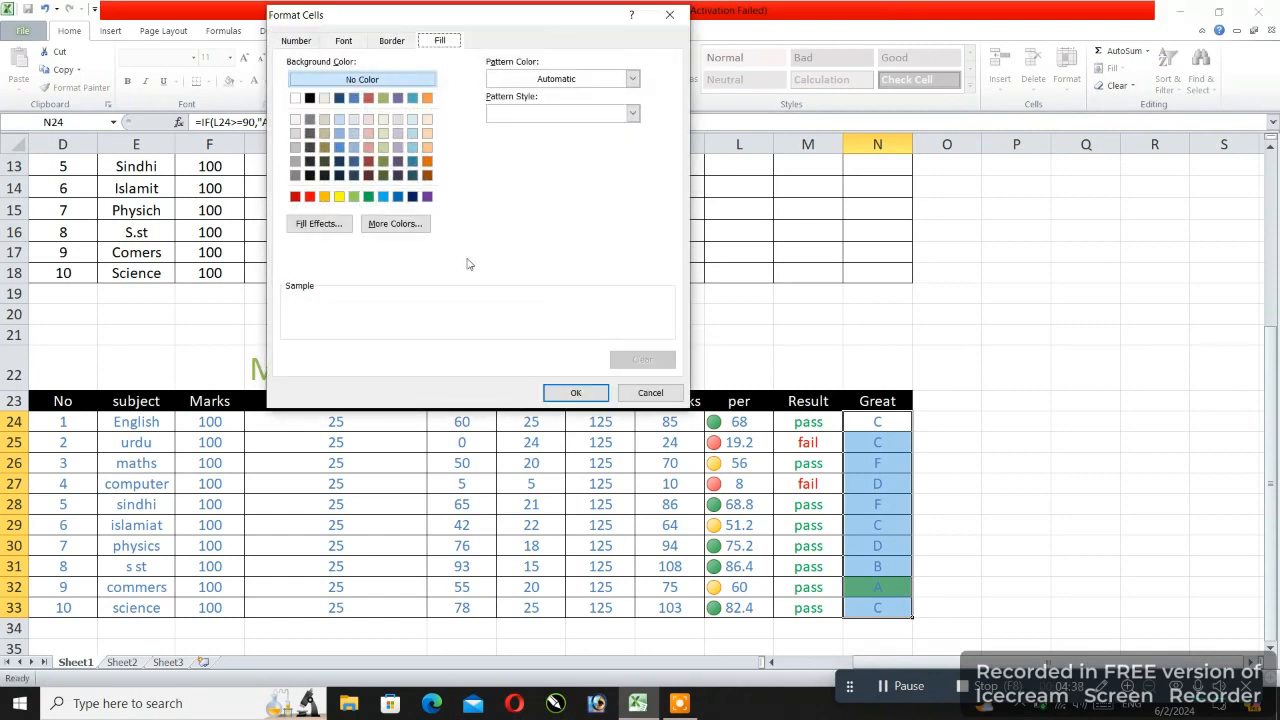
{"action": "left_click", "coordinate": [428, 148]}
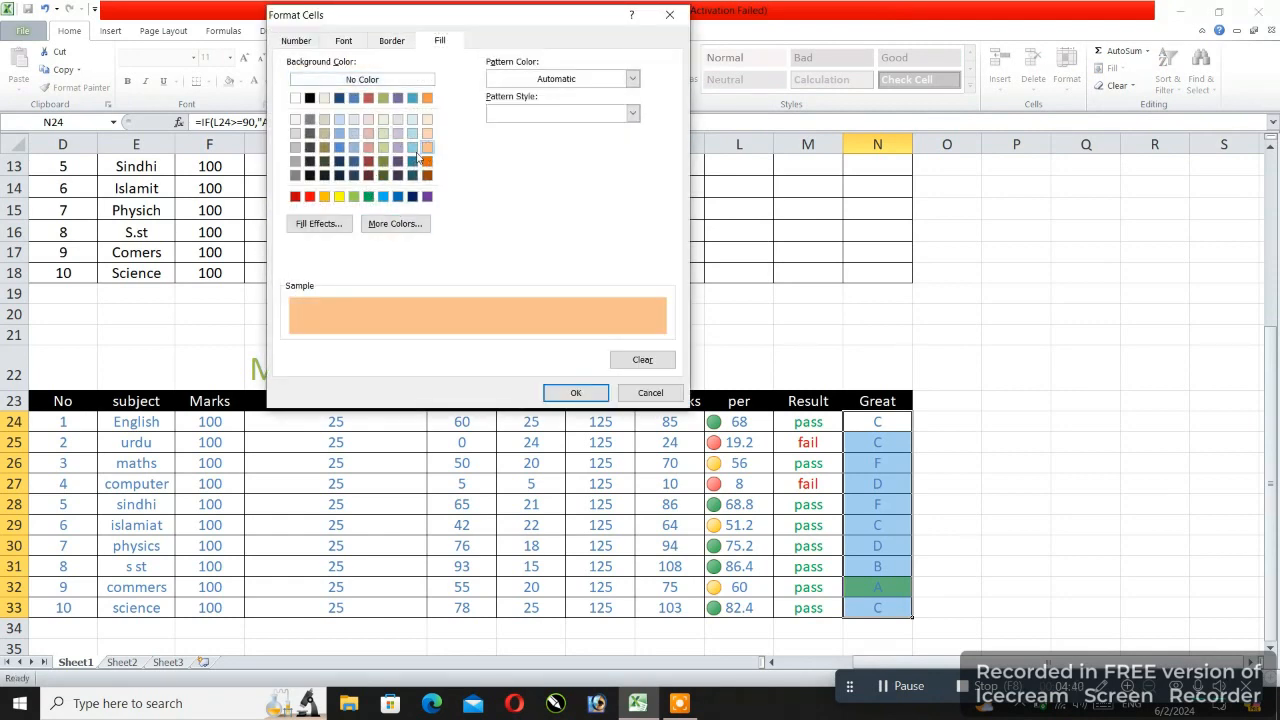
{"action": "left_click", "coordinate": [383, 196]}
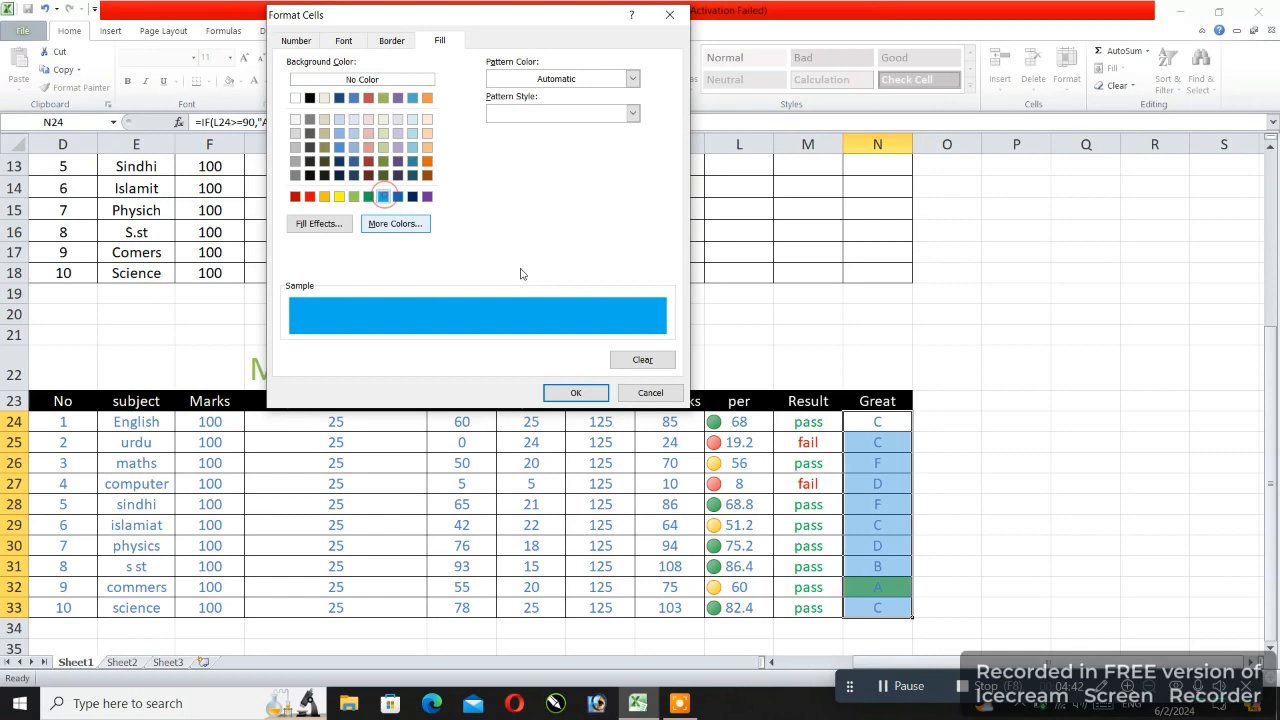
{"action": "left_click", "coordinate": [571, 392]}
{"action": "left_click", "coordinate": [557, 329]}
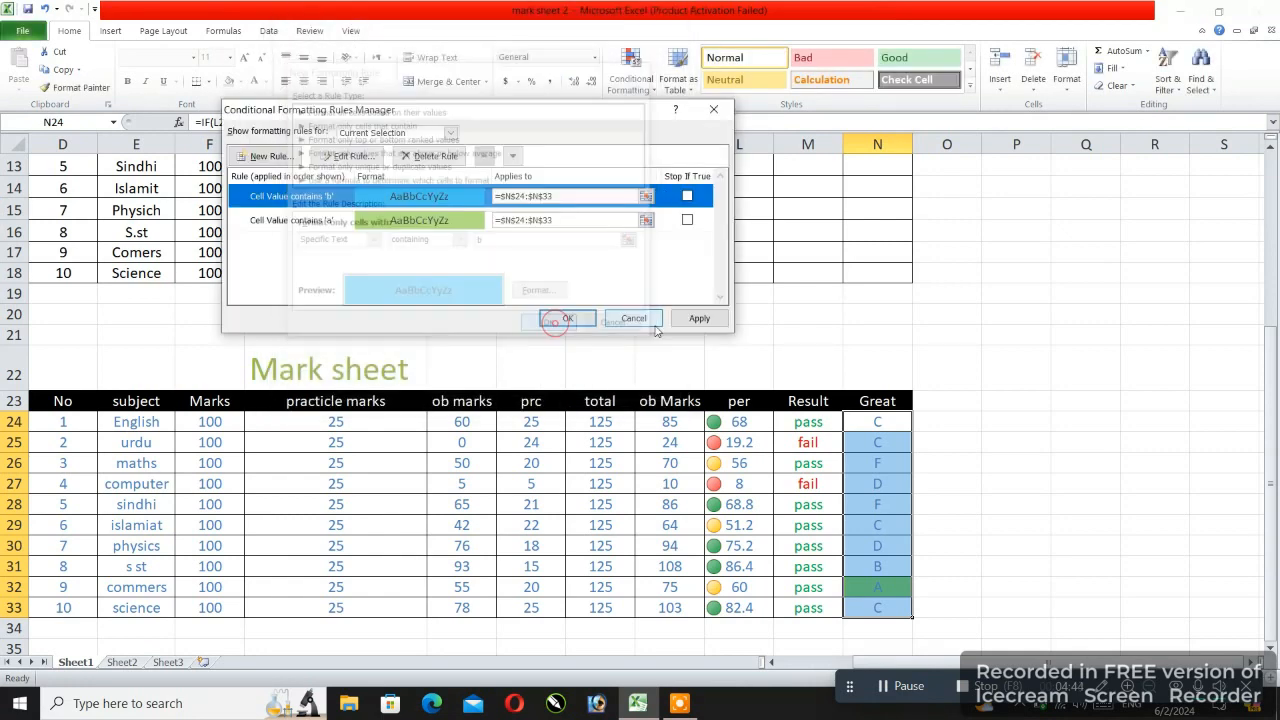
{"action": "left_click", "coordinate": [694, 320]}
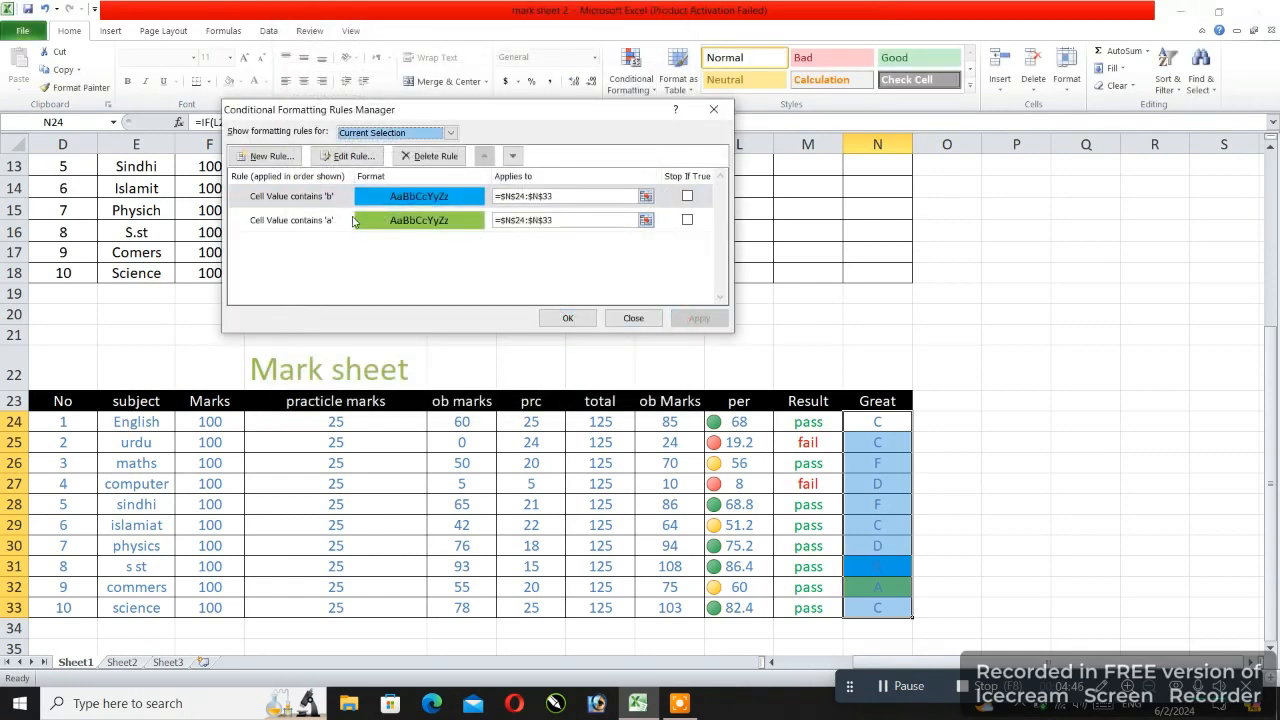
Step: Create a third rule on the Great cells for specific text containing "c"
{"action": "left_click", "coordinate": [266, 156]}
{"action": "left_click", "coordinate": [350, 124]}
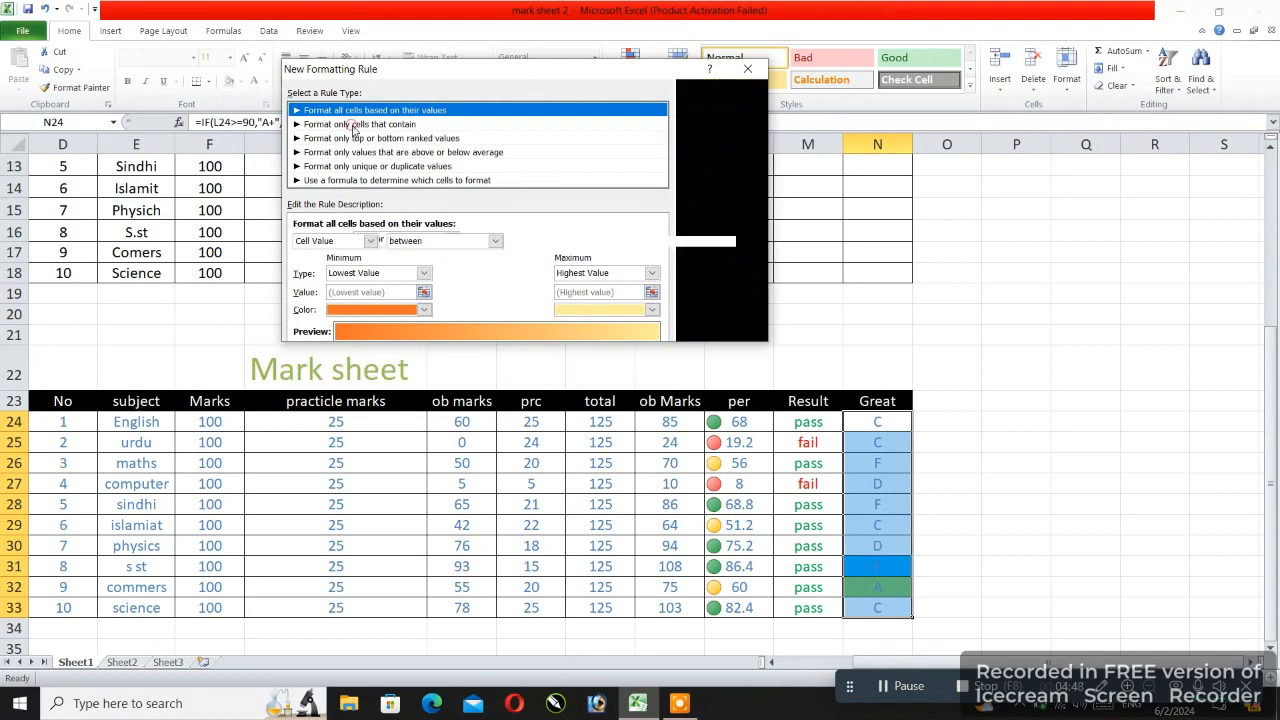
{"action": "left_click", "coordinate": [348, 244]}
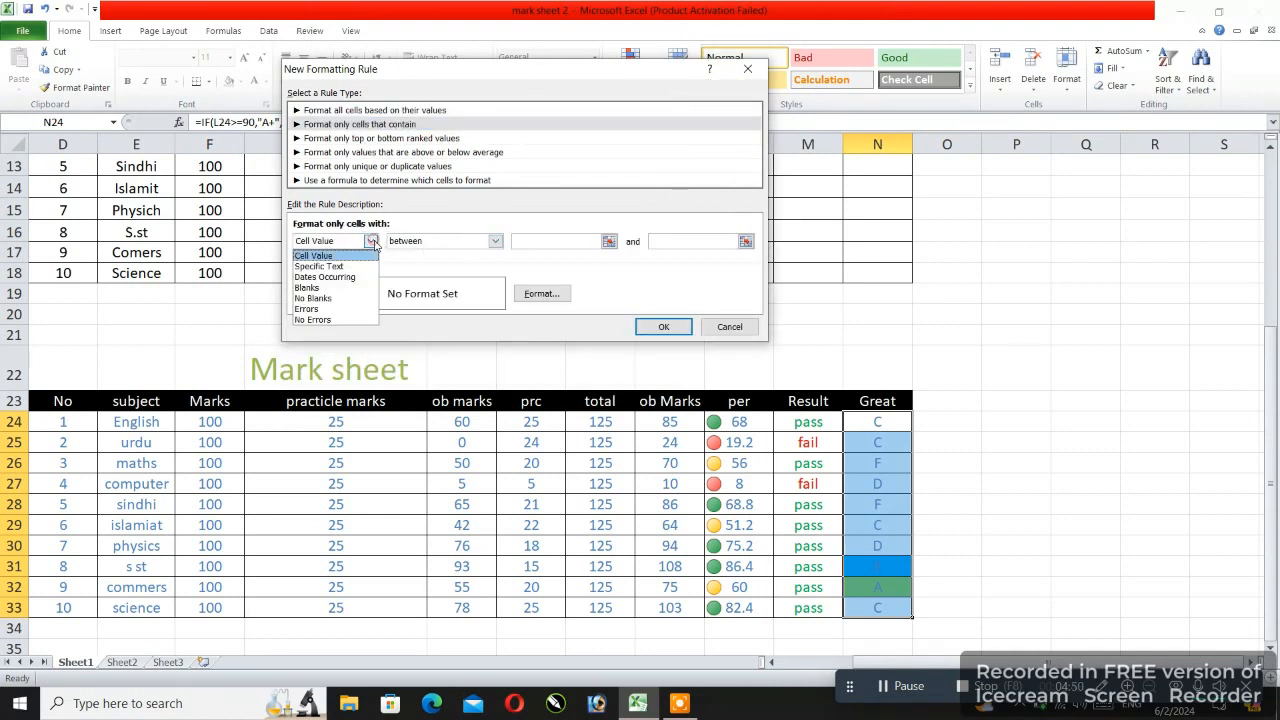
{"action": "left_click", "coordinate": [340, 262]}
{"action": "left_click", "coordinate": [542, 241]}
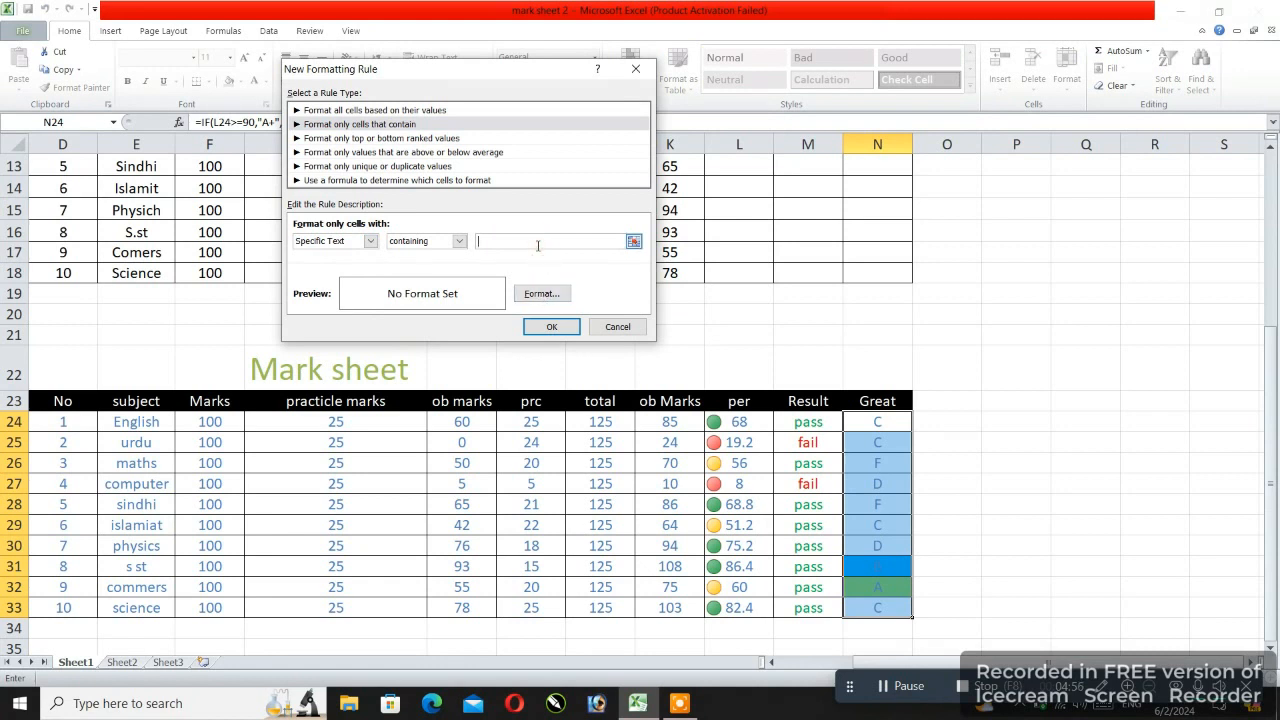
Step: Give the "c" rule a yellow background fill and apply it to the Great cells
{"action": "left_click", "coordinate": [541, 293]}
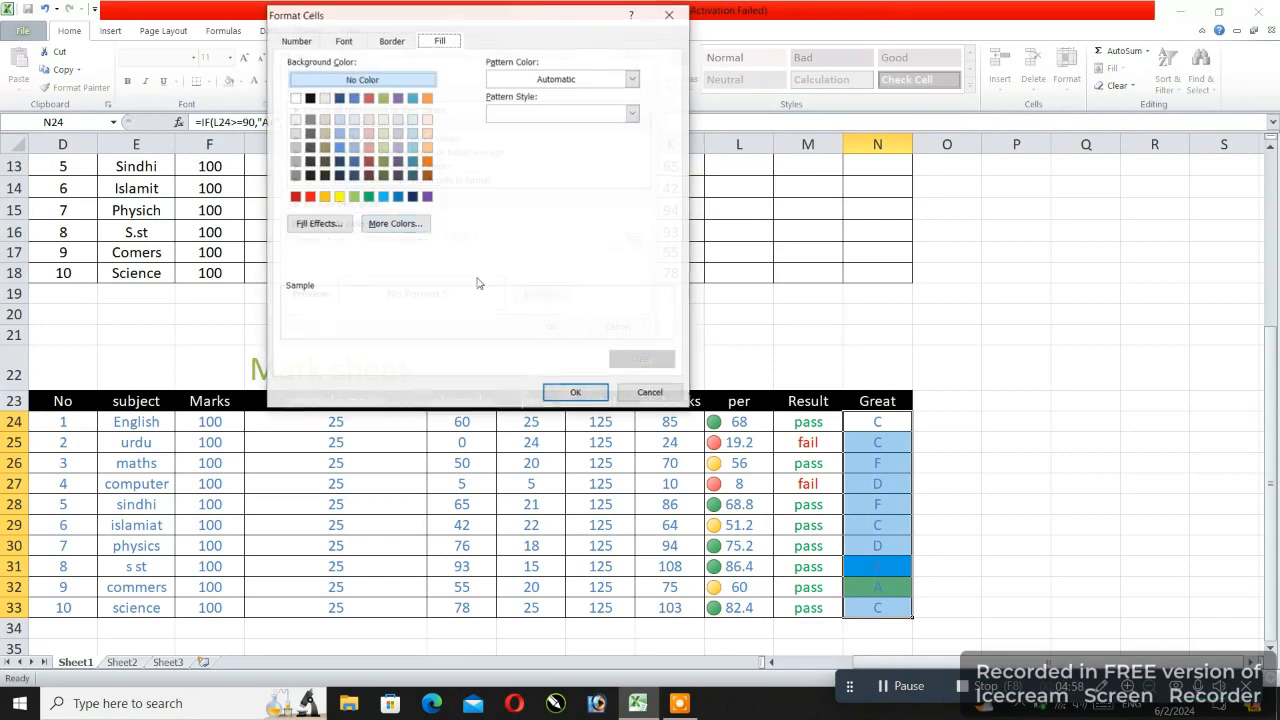
{"action": "left_click", "coordinate": [339, 196]}
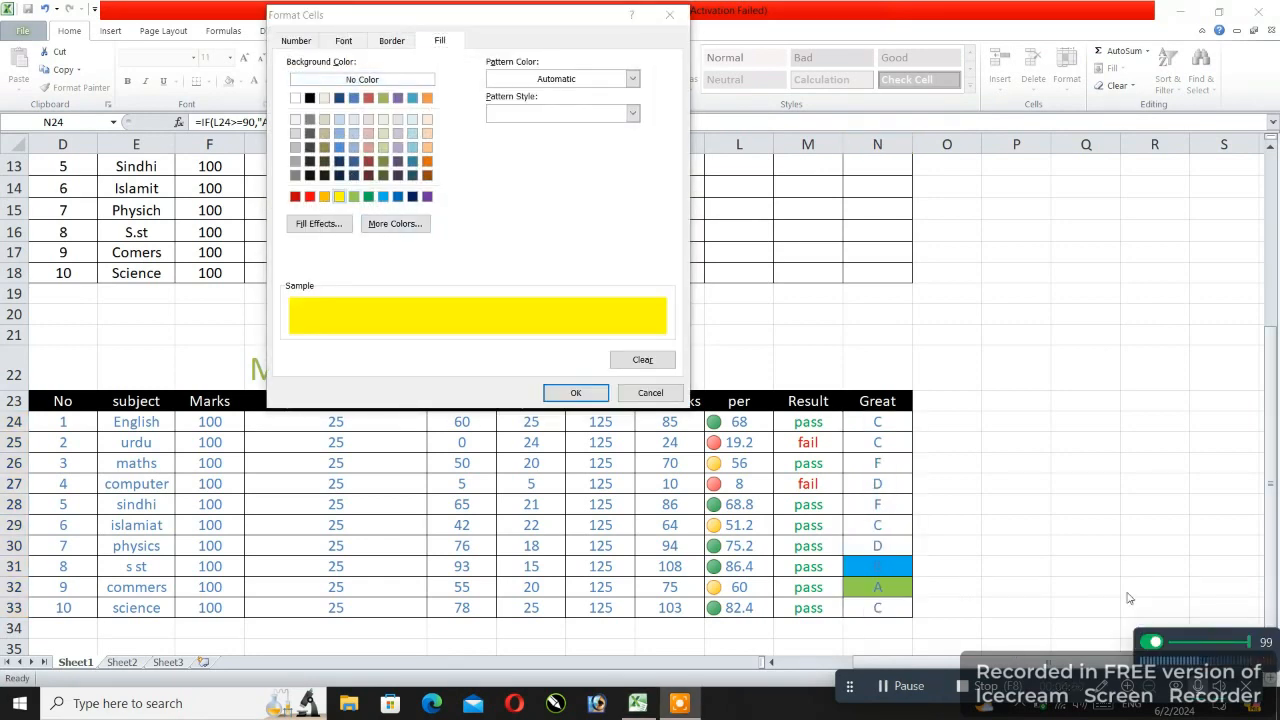
{"action": "left_click", "coordinate": [582, 392]}
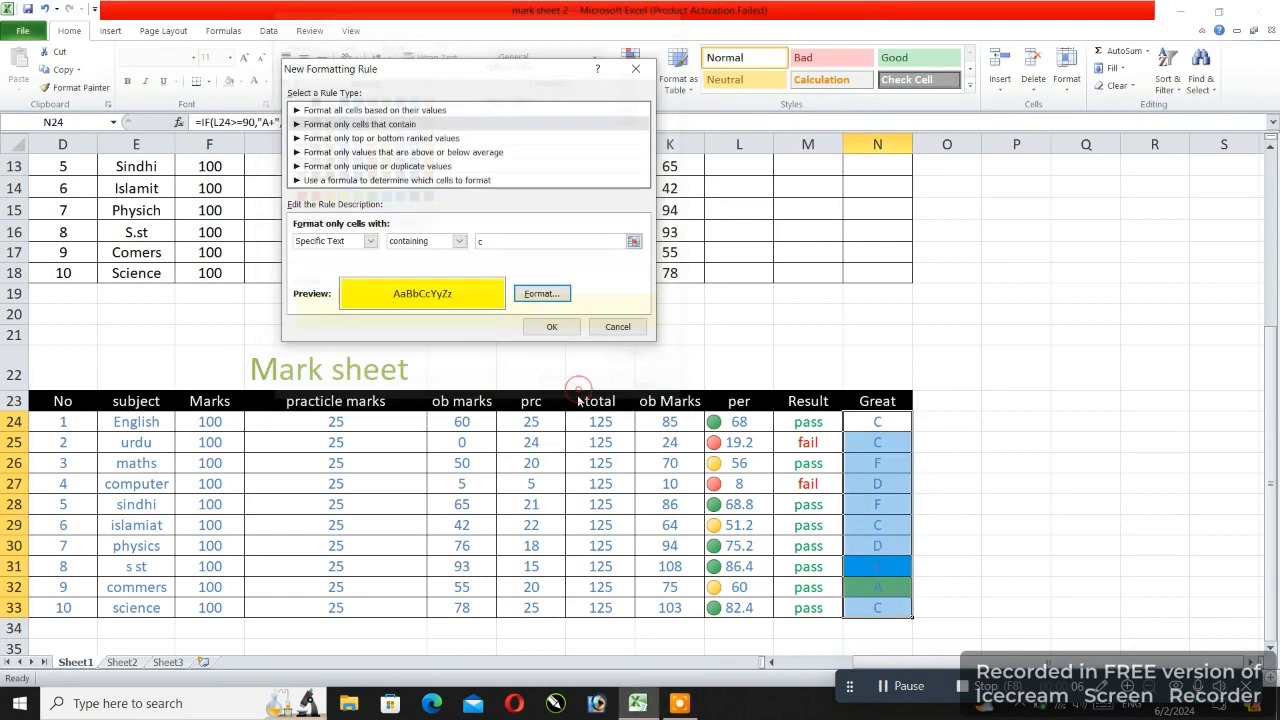
{"action": "left_click", "coordinate": [558, 325]}
{"action": "left_click", "coordinate": [699, 318]}
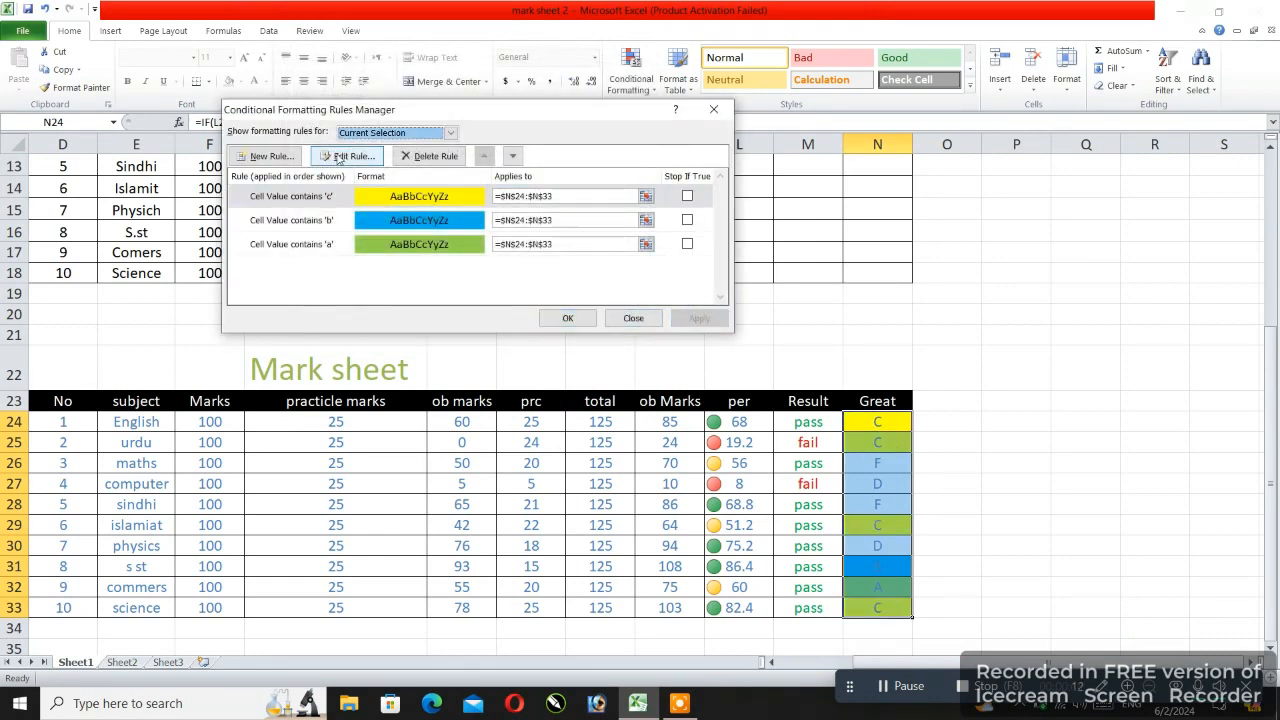
Step: Create a fourth rule on the Great cells for specific text containing "f"
{"action": "left_click", "coordinate": [280, 157]}
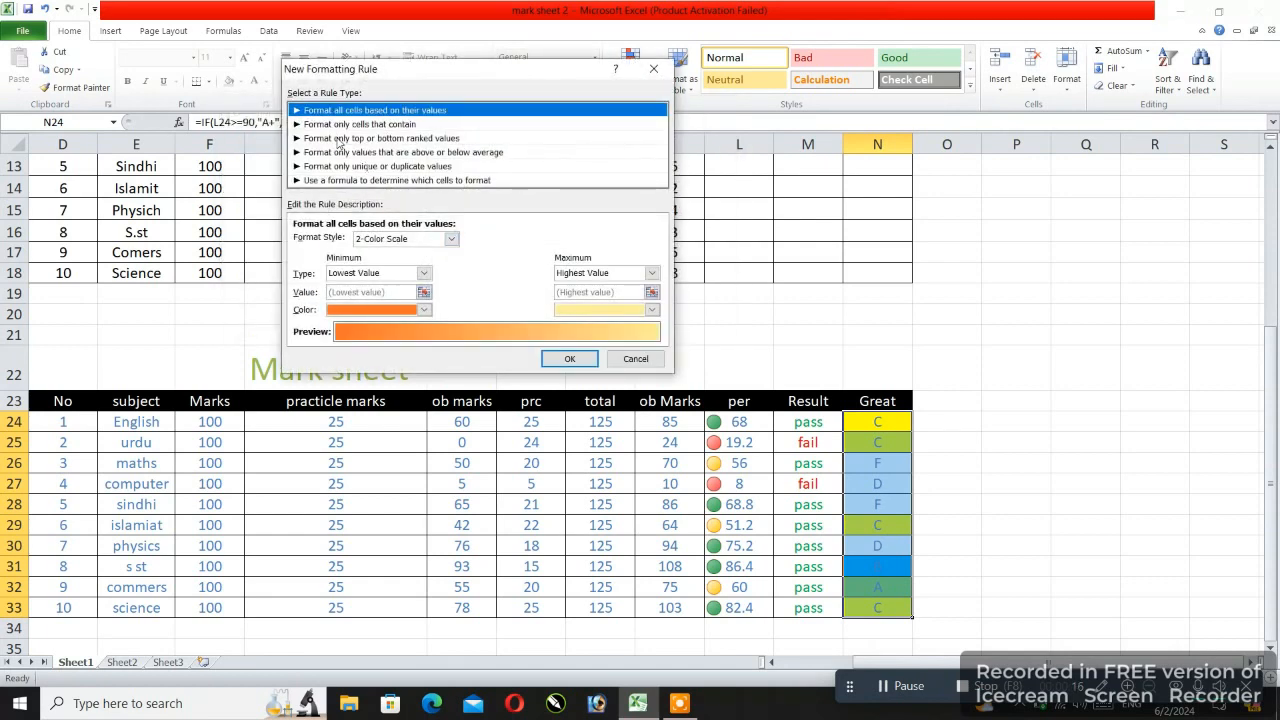
{"action": "left_click", "coordinate": [350, 124]}
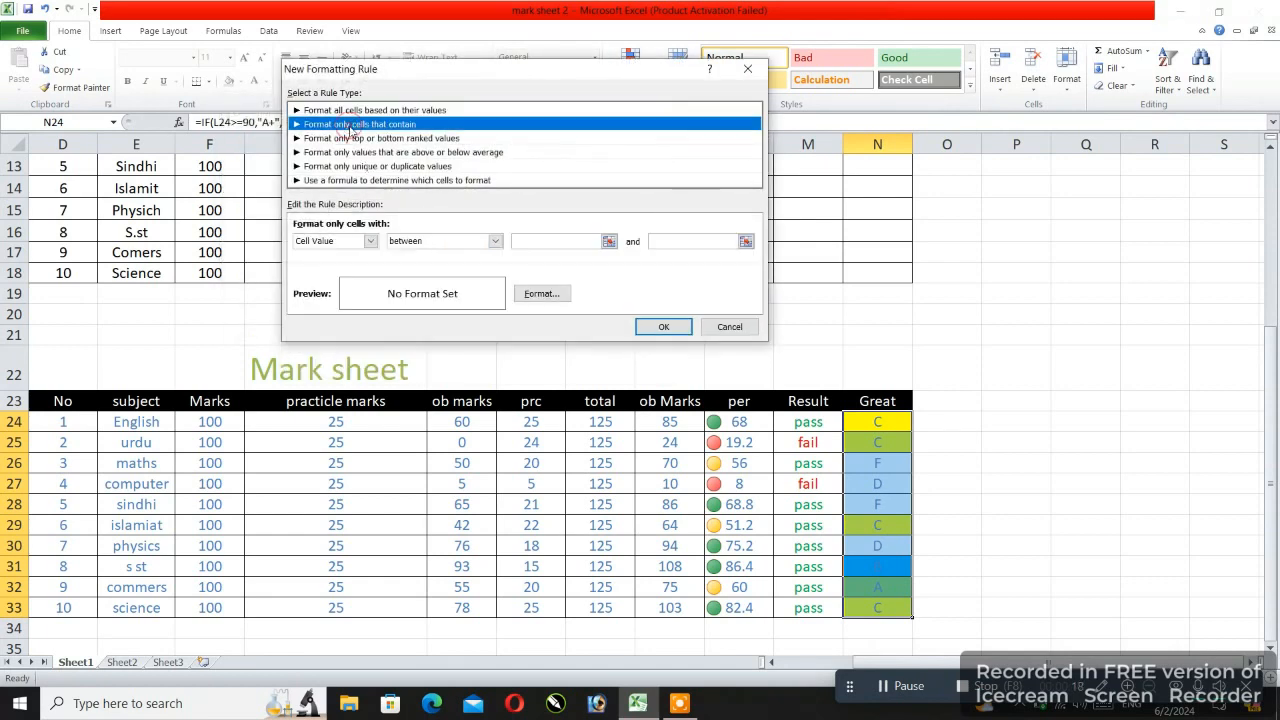
{"action": "left_click", "coordinate": [370, 241]}
{"action": "left_click", "coordinate": [352, 266]}
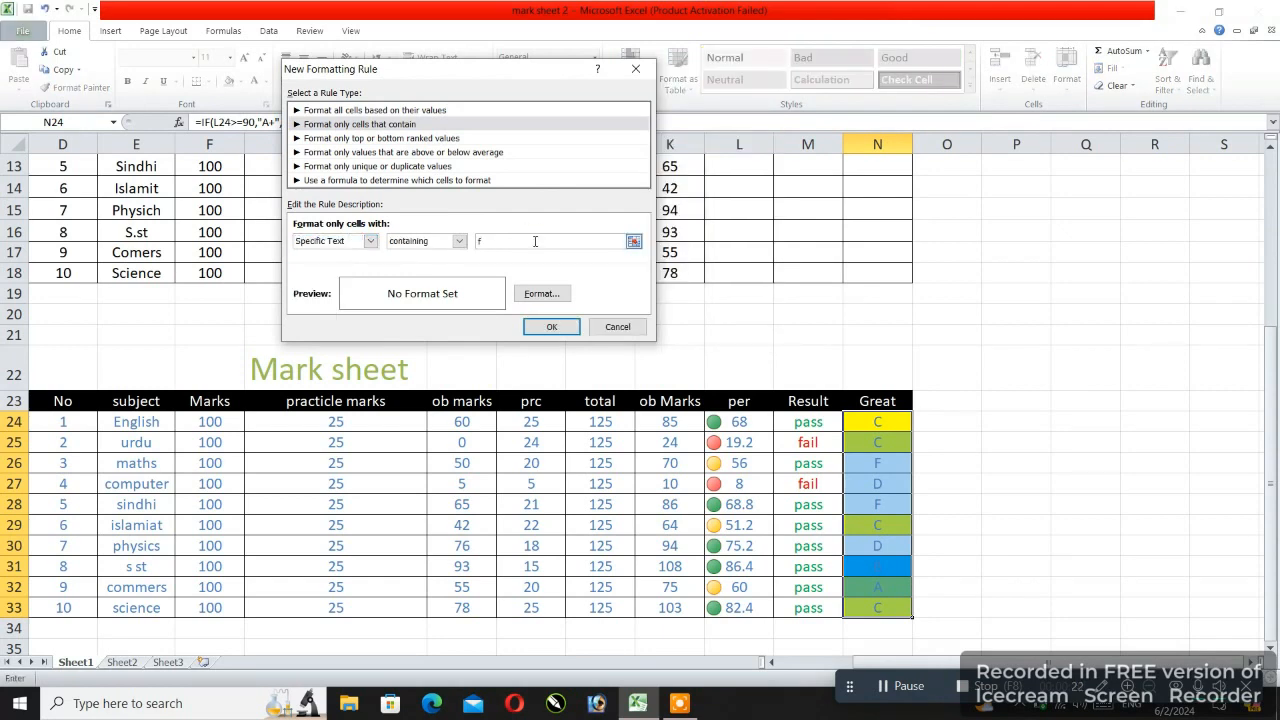
Step: Give the "f" rule a red background fill, apply it to the Great cells and close the rules manager
{"action": "left_click", "coordinate": [541, 293]}
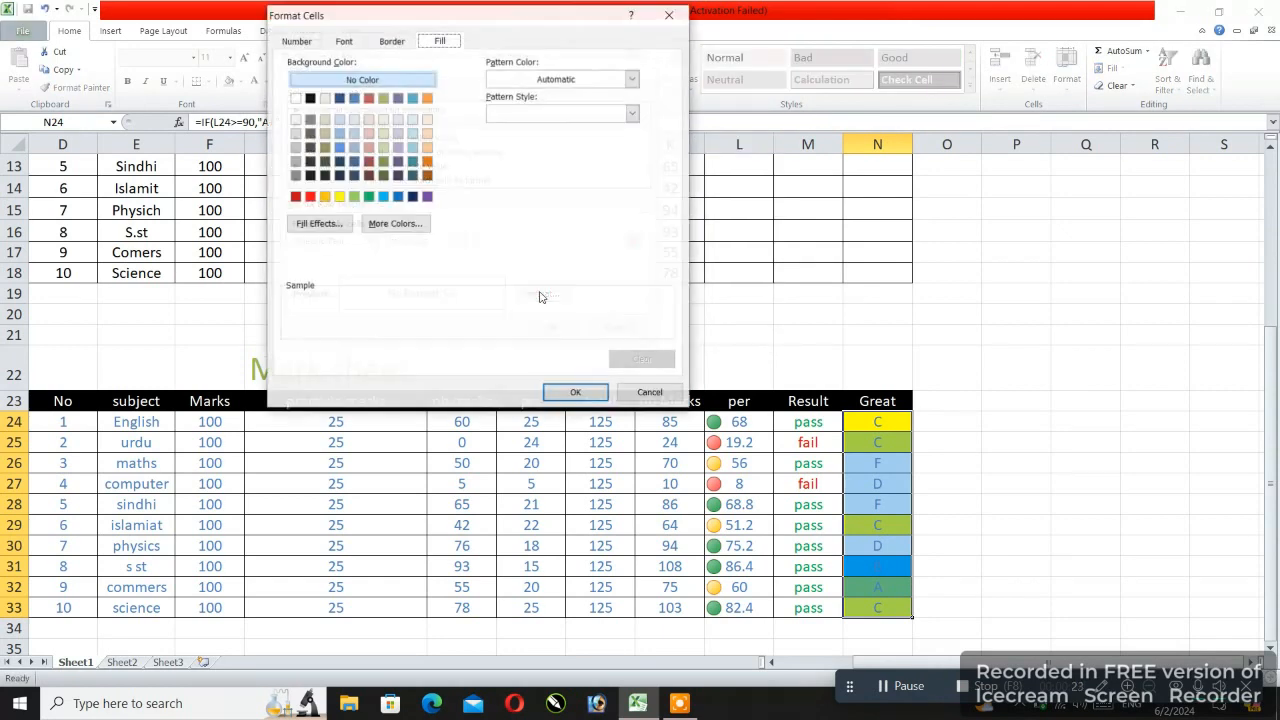
{"action": "left_click", "coordinate": [309, 196]}
{"action": "left_click", "coordinate": [576, 392]}
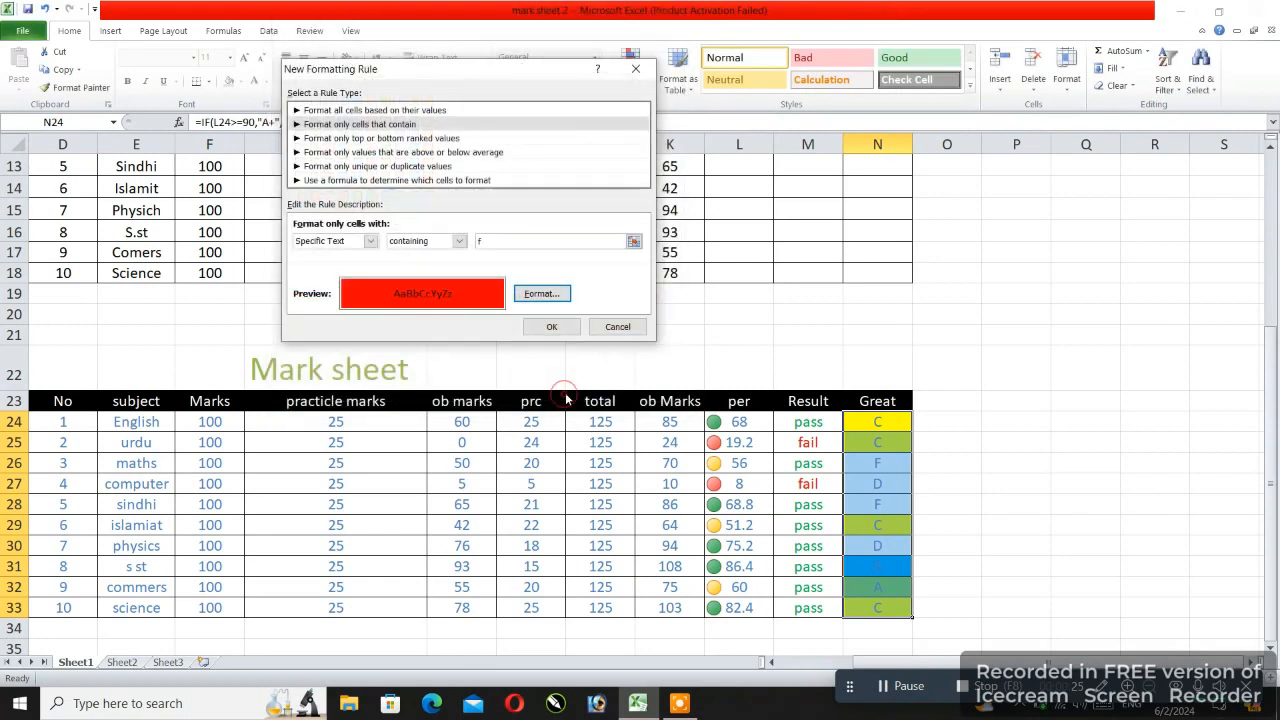
{"action": "left_click", "coordinate": [551, 326]}
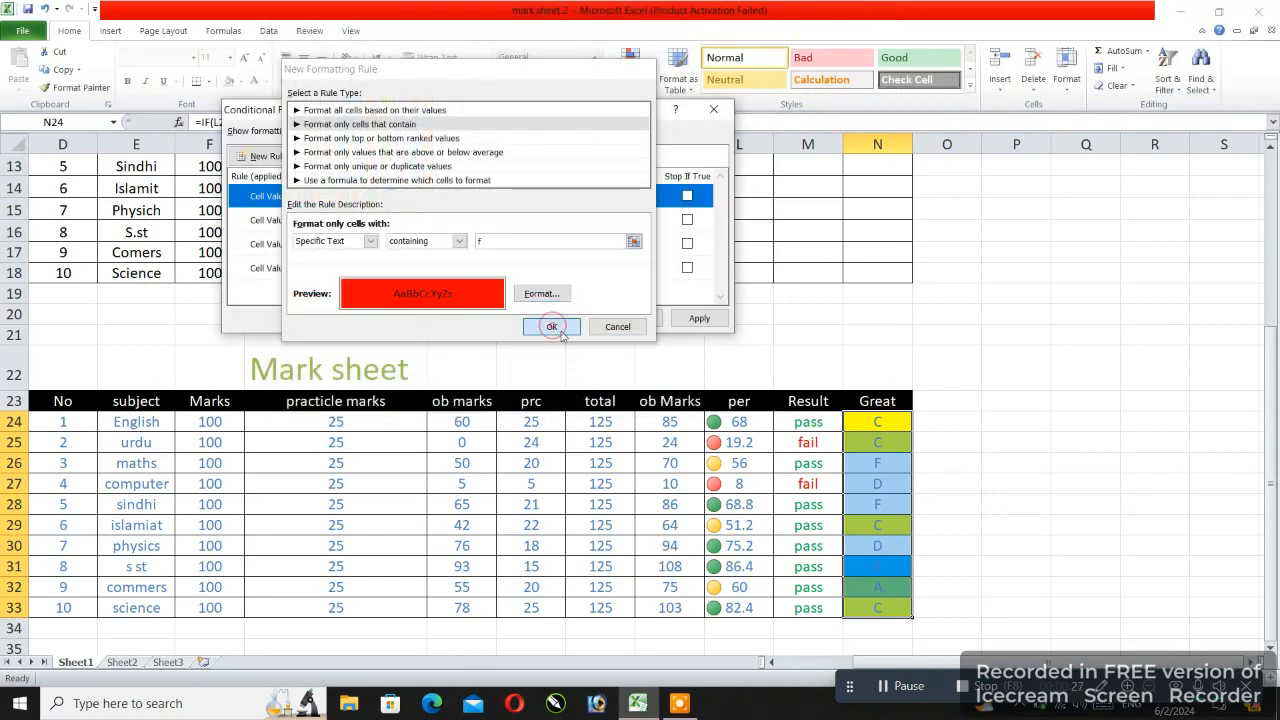
{"action": "left_click", "coordinate": [697, 318]}
{"action": "left_click", "coordinate": [567, 318]}
{"action": "left_click", "coordinate": [966, 374]}
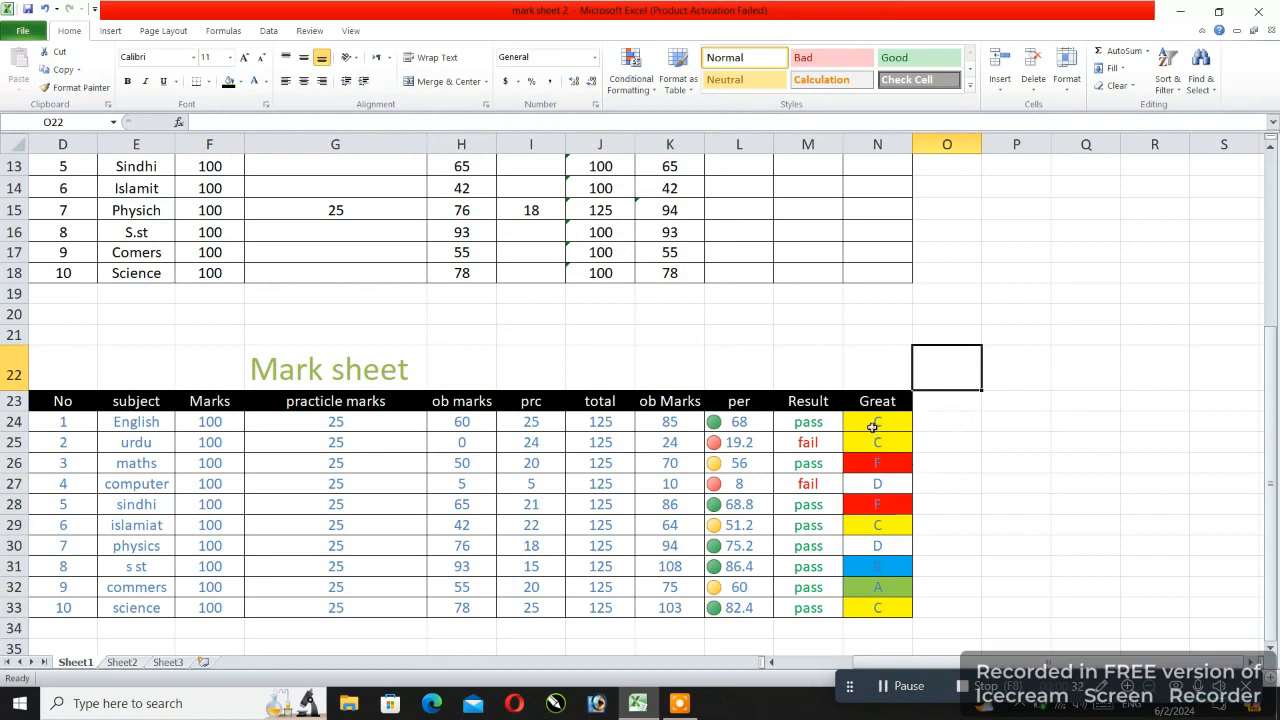
{"action": "left_click_drag", "start_coordinate": [872, 427], "coordinate": [880, 607]}
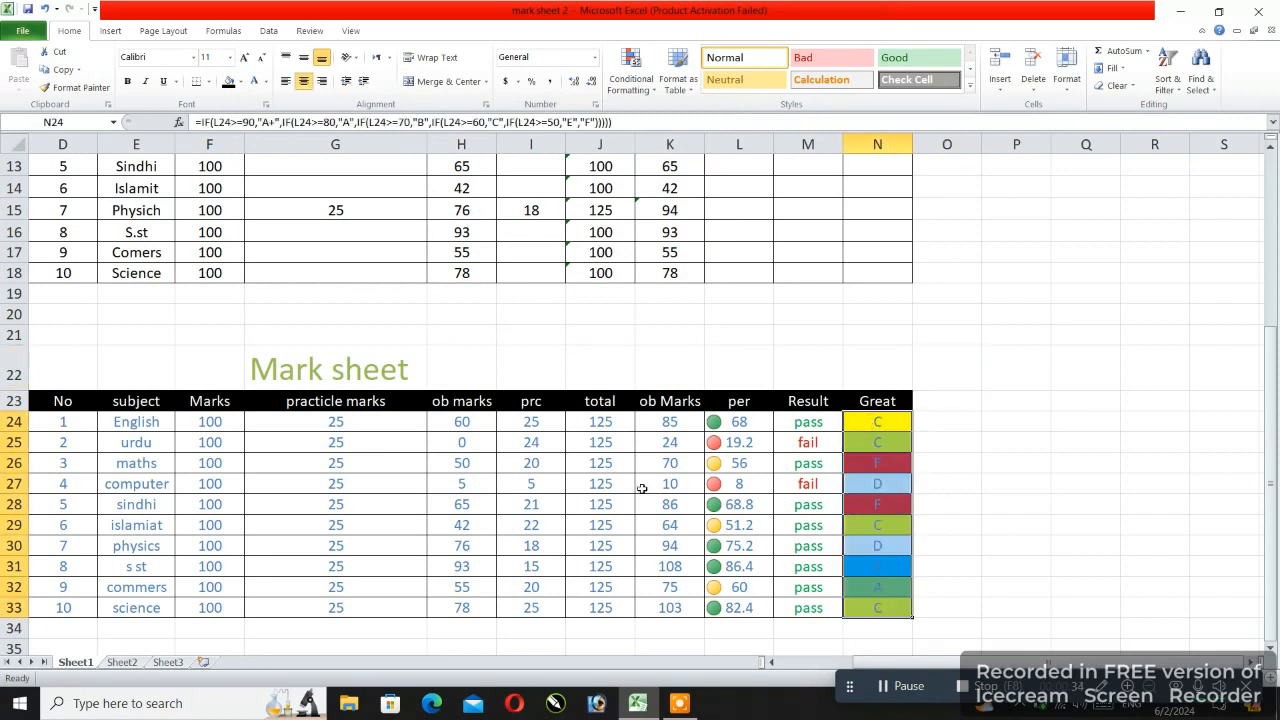
Step: Add the column header "flags" in cell O23, beside the Great header
{"action": "left_click", "coordinate": [956, 401]}
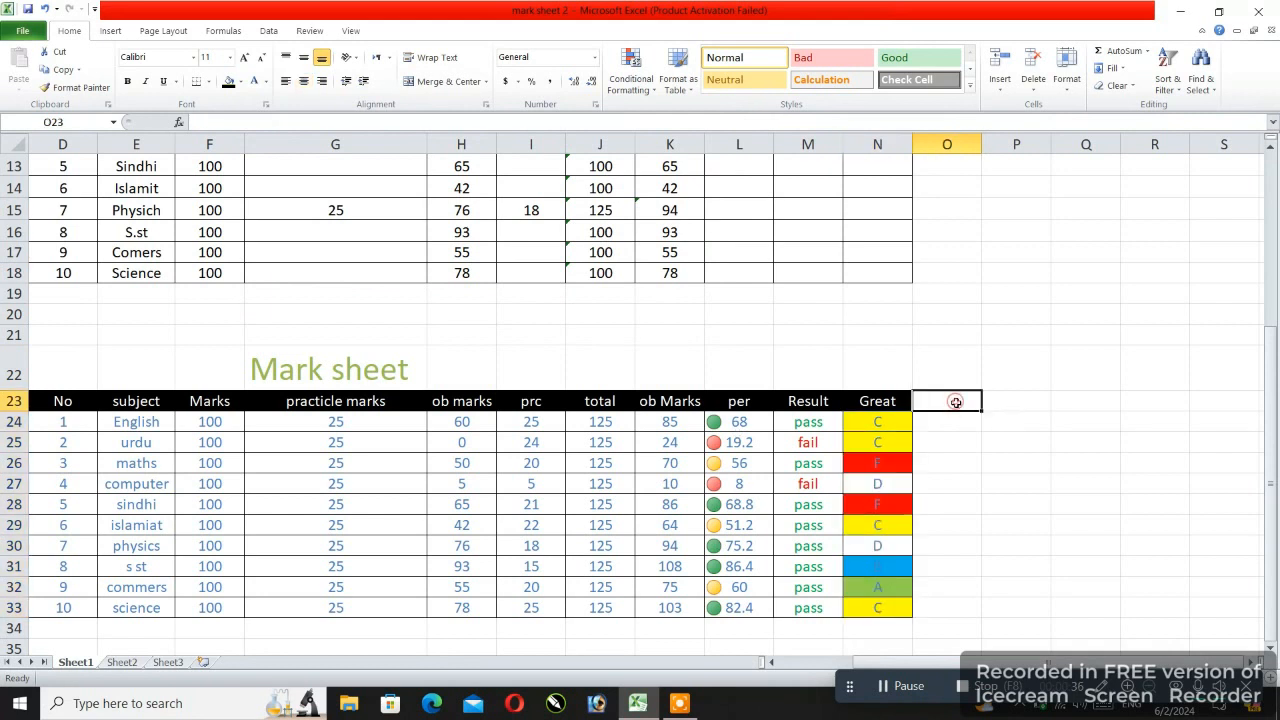
{"action": "type", "text": "flags"}
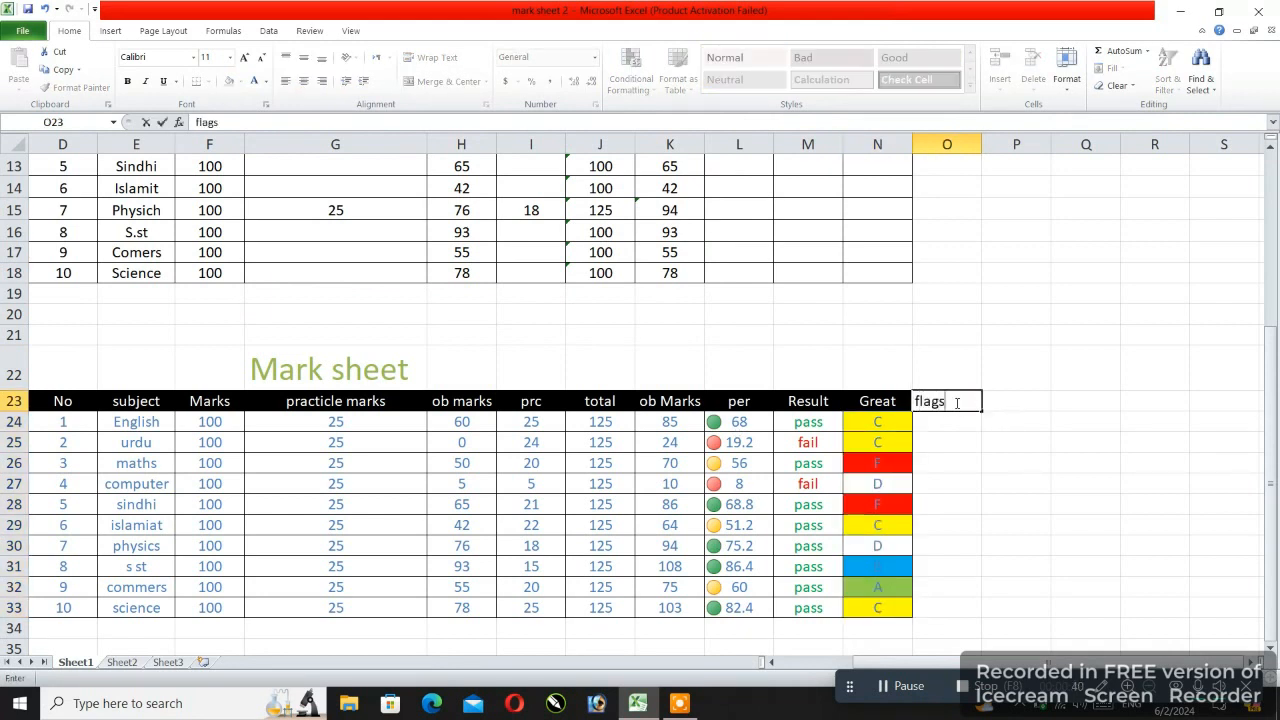
{"action": "left_click", "coordinate": [230, 82]}
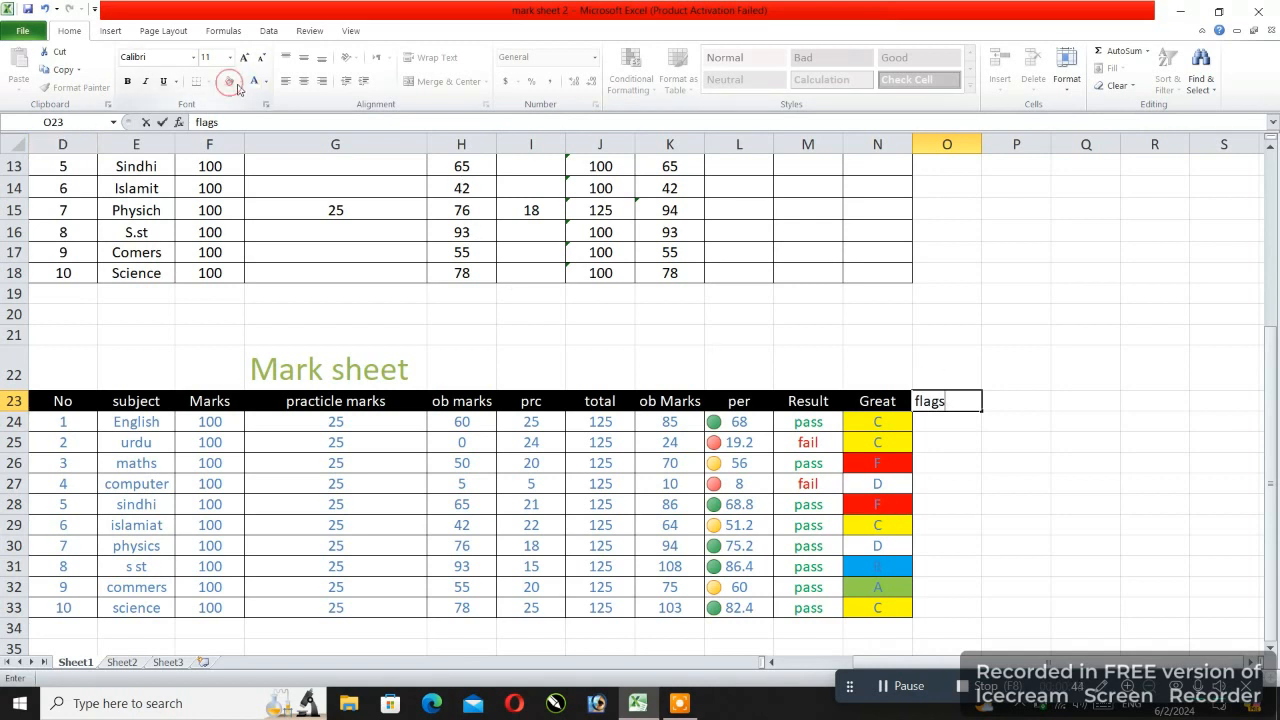
{"action": "left_click", "coordinate": [1157, 418]}
{"action": "left_click", "coordinate": [975, 403]}
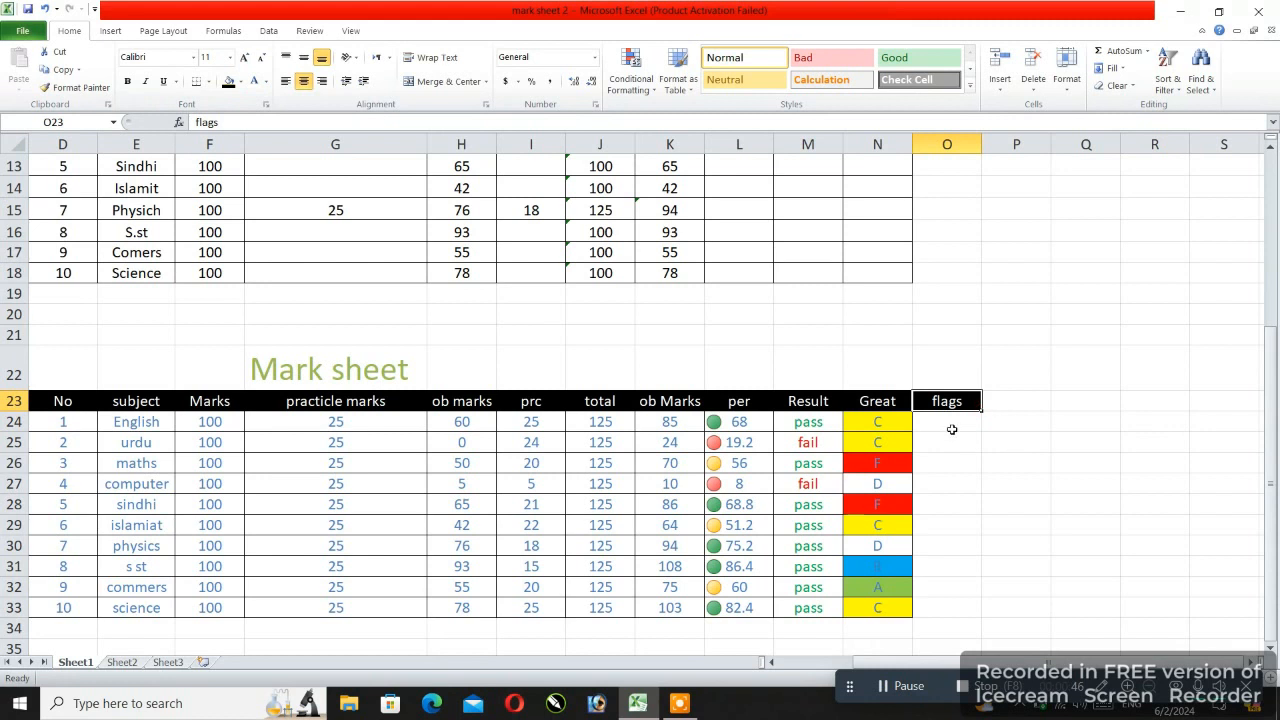
{"action": "left_click", "coordinate": [951, 426]}
{"action": "left_click_drag", "start_coordinate": [949, 427], "coordinate": [958, 602]}
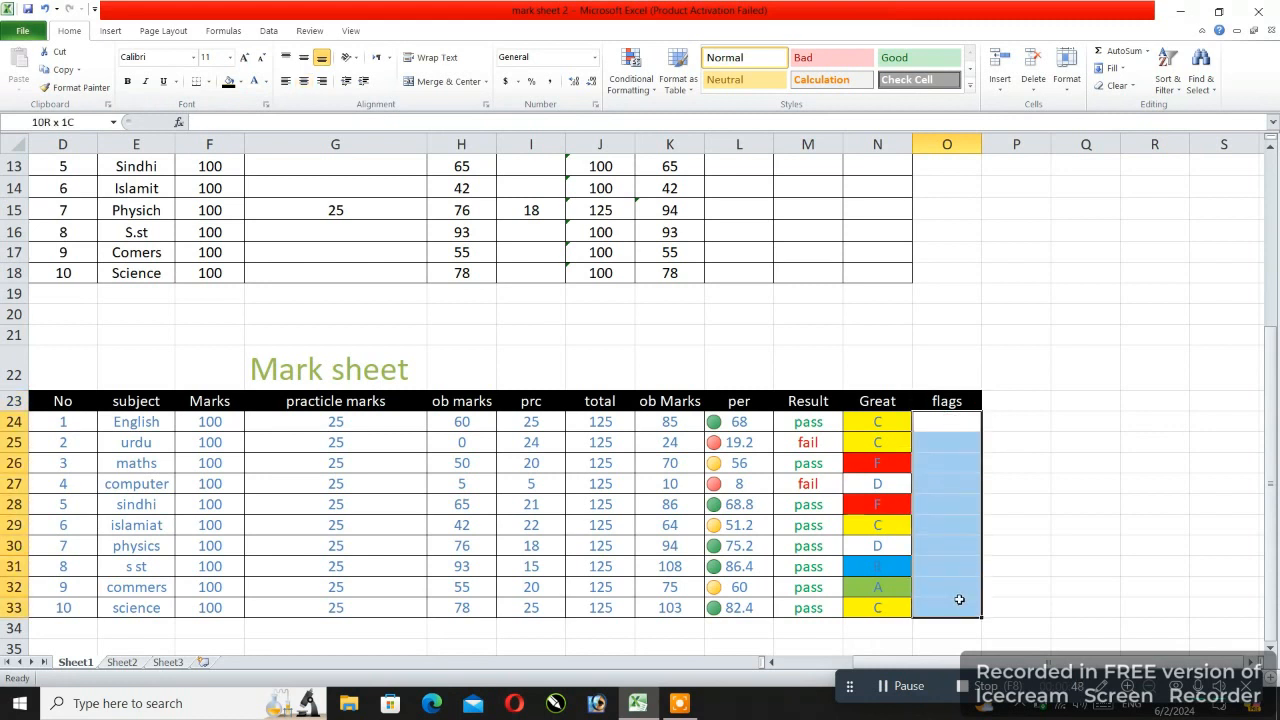
{"action": "left_click", "coordinate": [1086, 503]}
Step: Begin an IF formula in O24 that compares the grade in N24, and dismiss the low-battery warning
{"action": "left_click", "coordinate": [957, 422]}
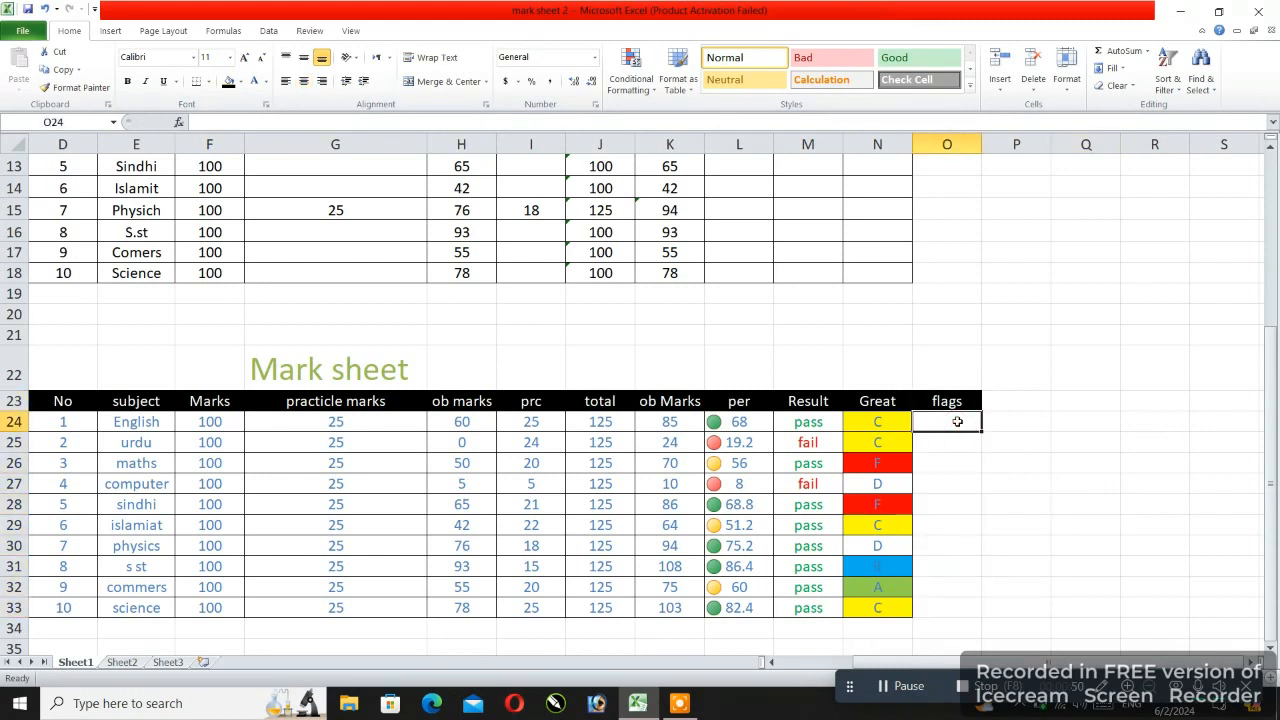
{"action": "type", "text": "="}
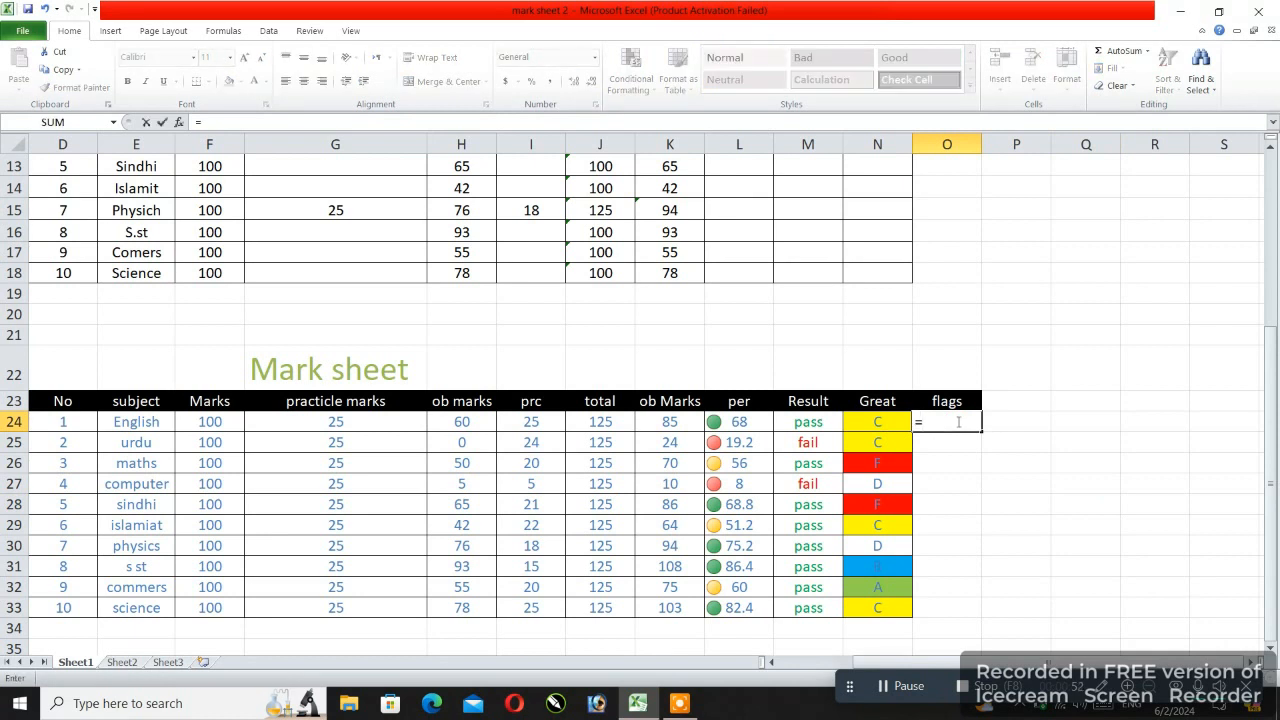
{"action": "type", "text": "if("}
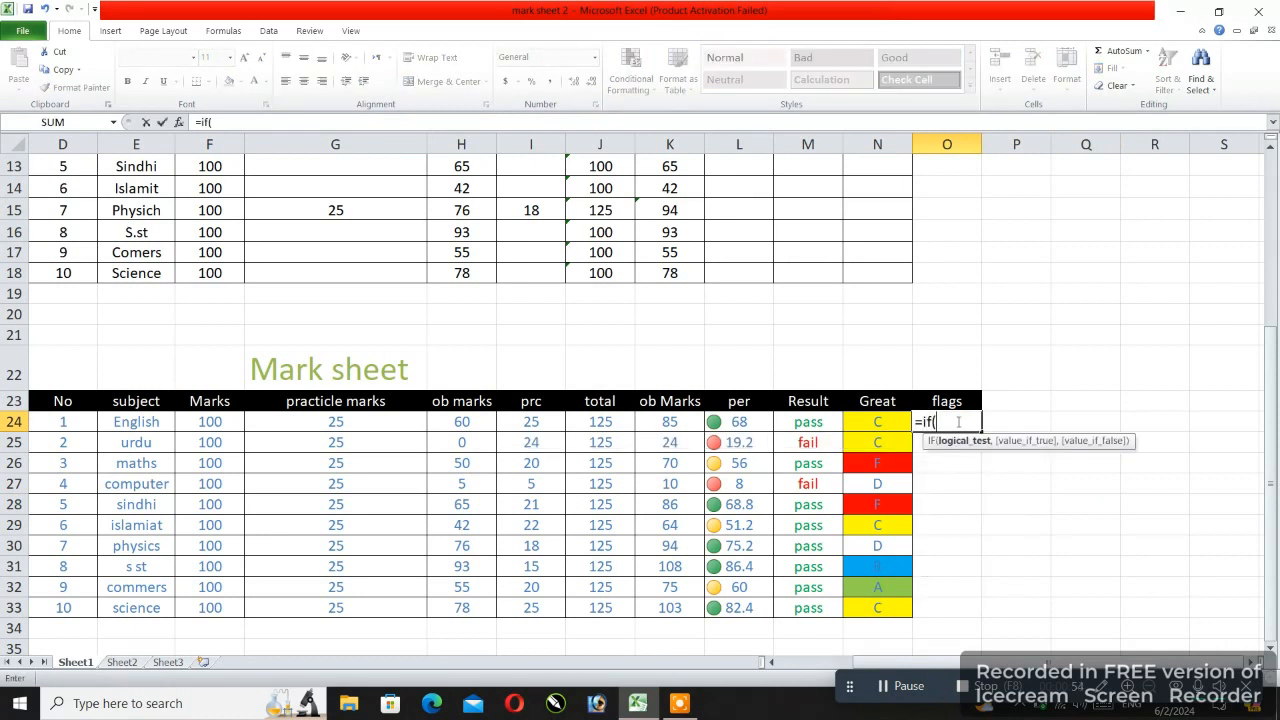
{"action": "left_click", "coordinate": [877, 421]}
{"action": "type", "text": "="}
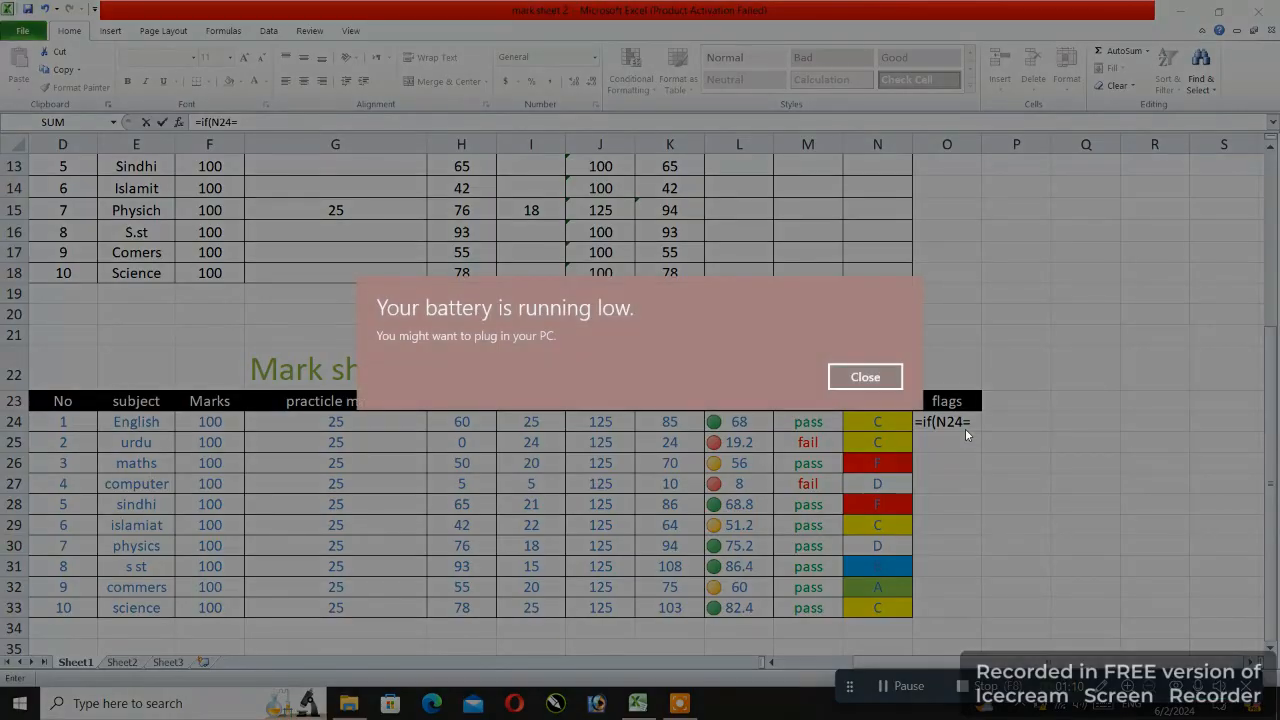
{"action": "left_click", "coordinate": [865, 378]}
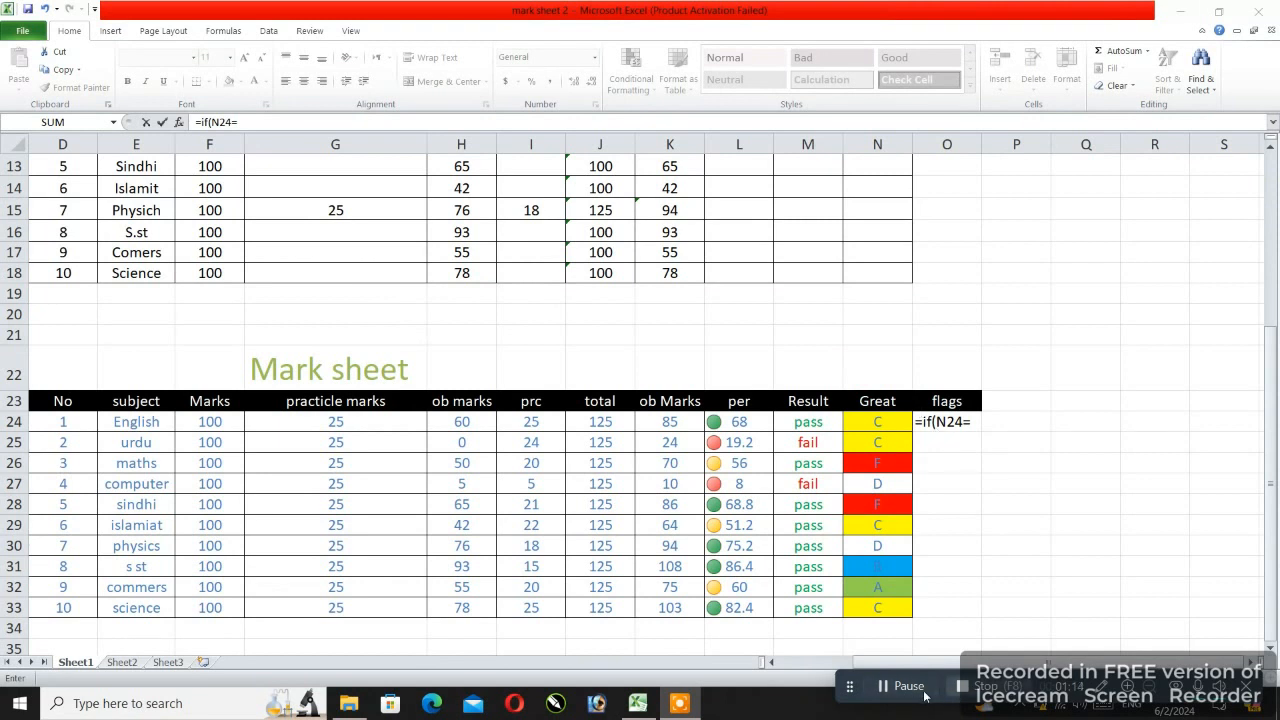
{"action": "left_click", "coordinate": [893, 690]}
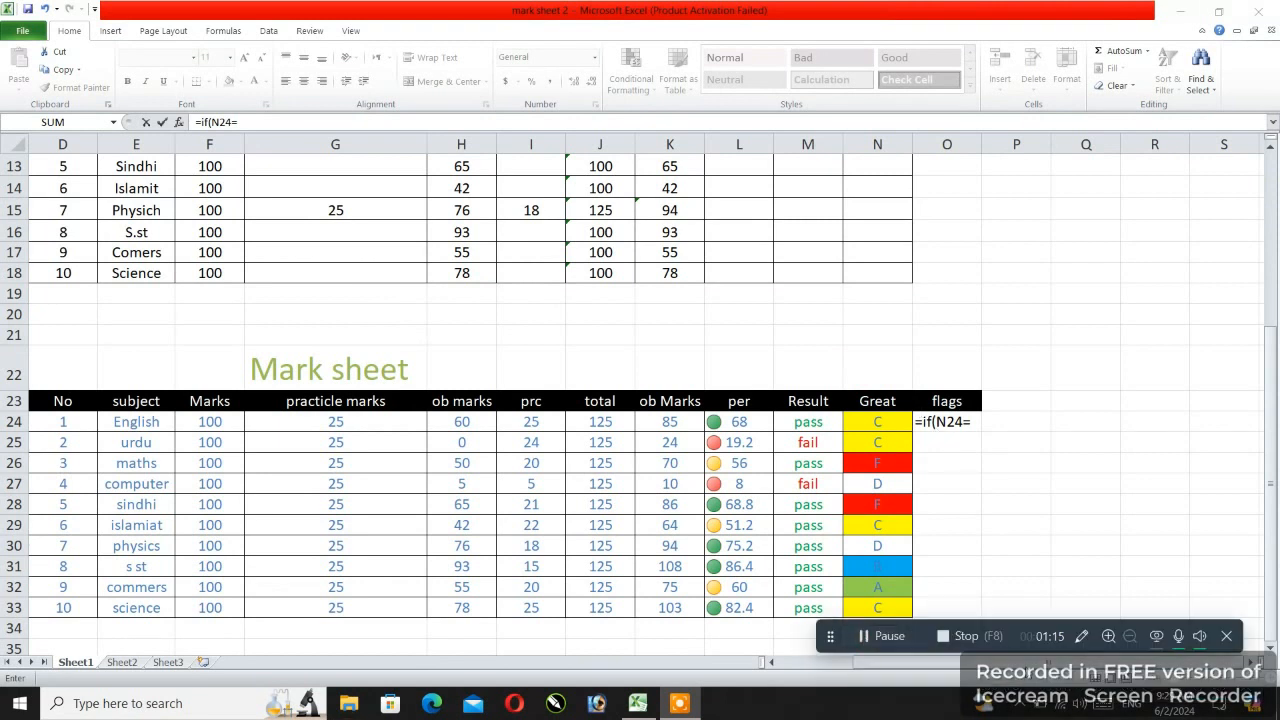
{"action": "left_click", "coordinate": [1172, 640]}
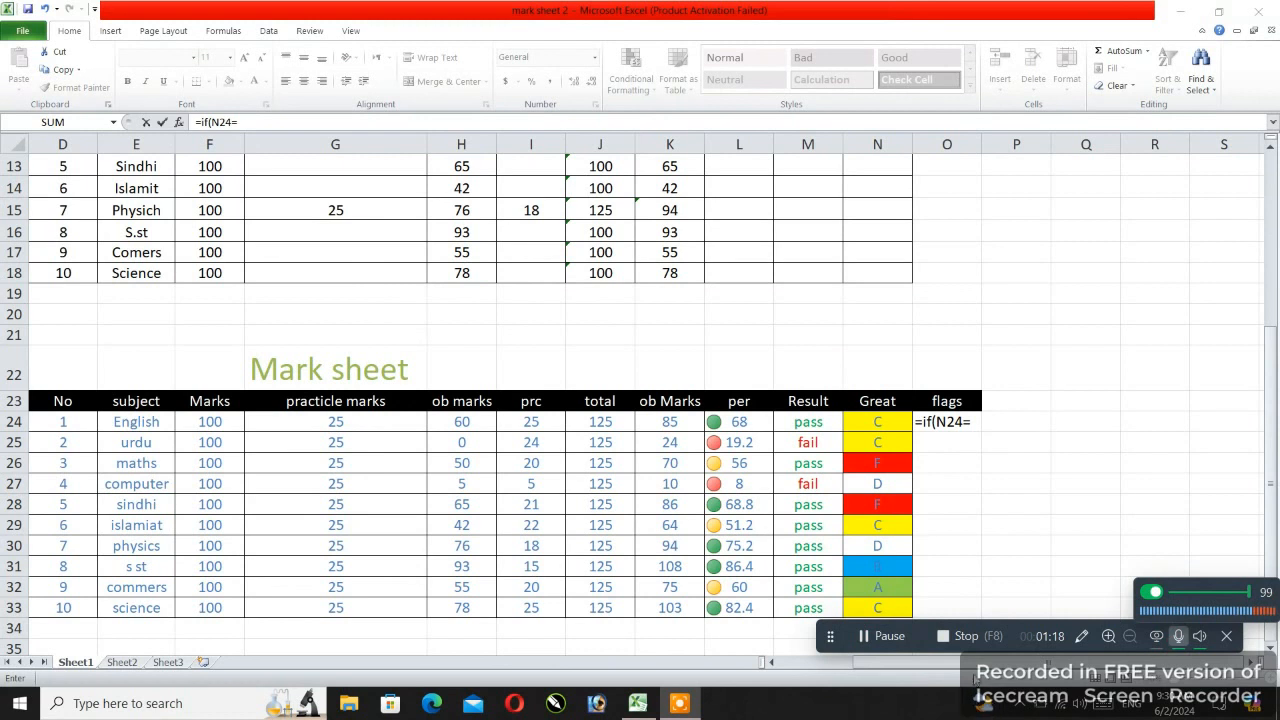
{"action": "left_click_drag", "start_coordinate": [829, 637], "coordinate": [822, 710]}
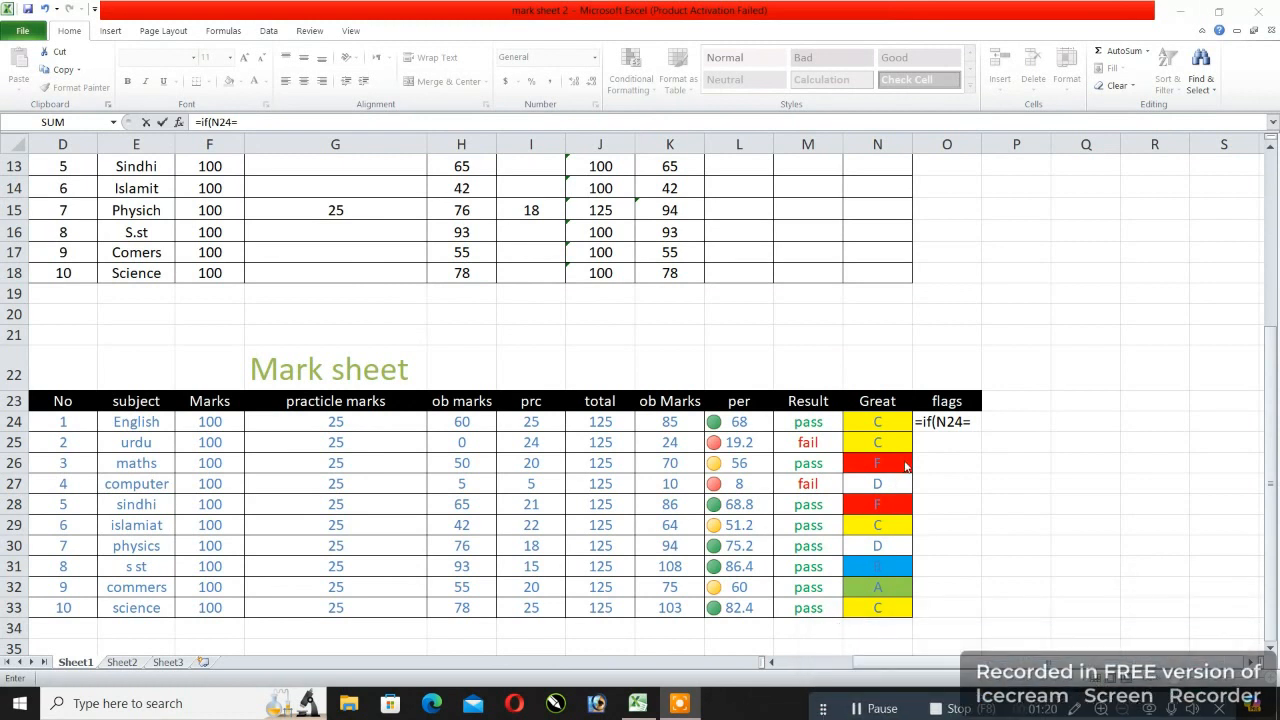
Step: Continue the O24 formula so grade "A" returns 4, and open a nested IF for the other grades
{"action": "left_click", "coordinate": [976, 427]}
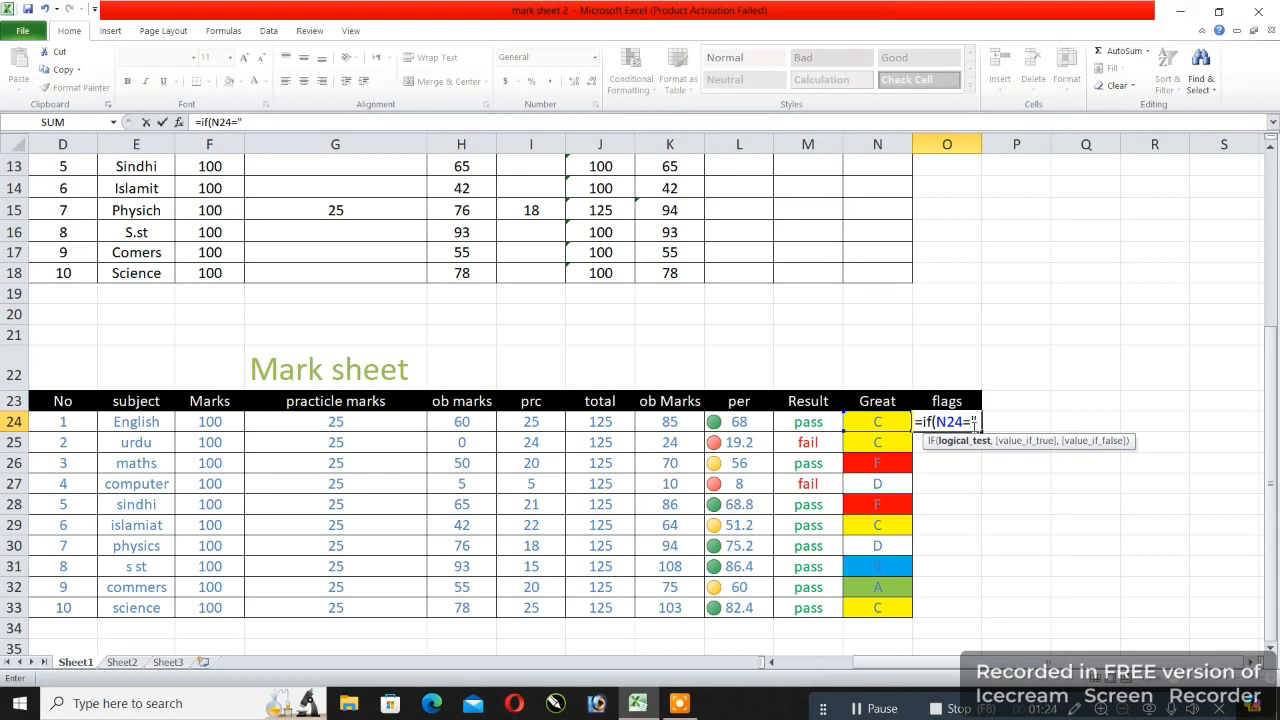
{"action": "type", "text": "A\","}
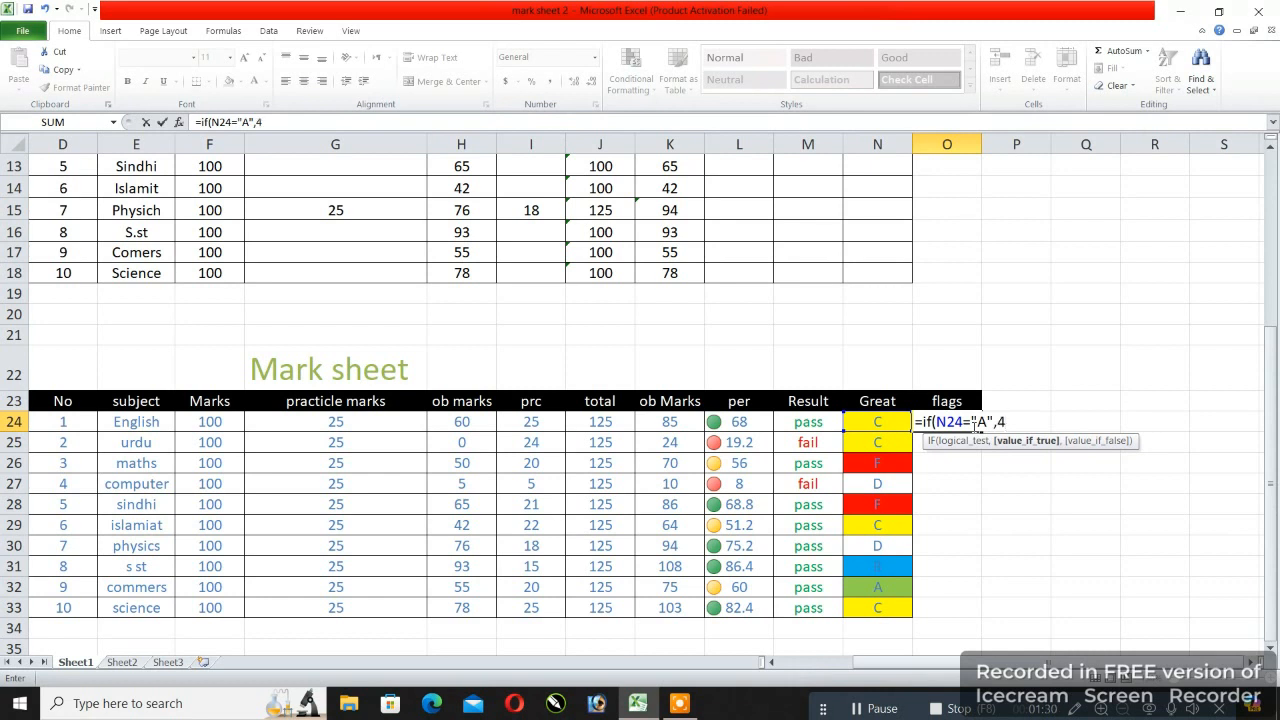
{"action": "type", "text": "4,if"}
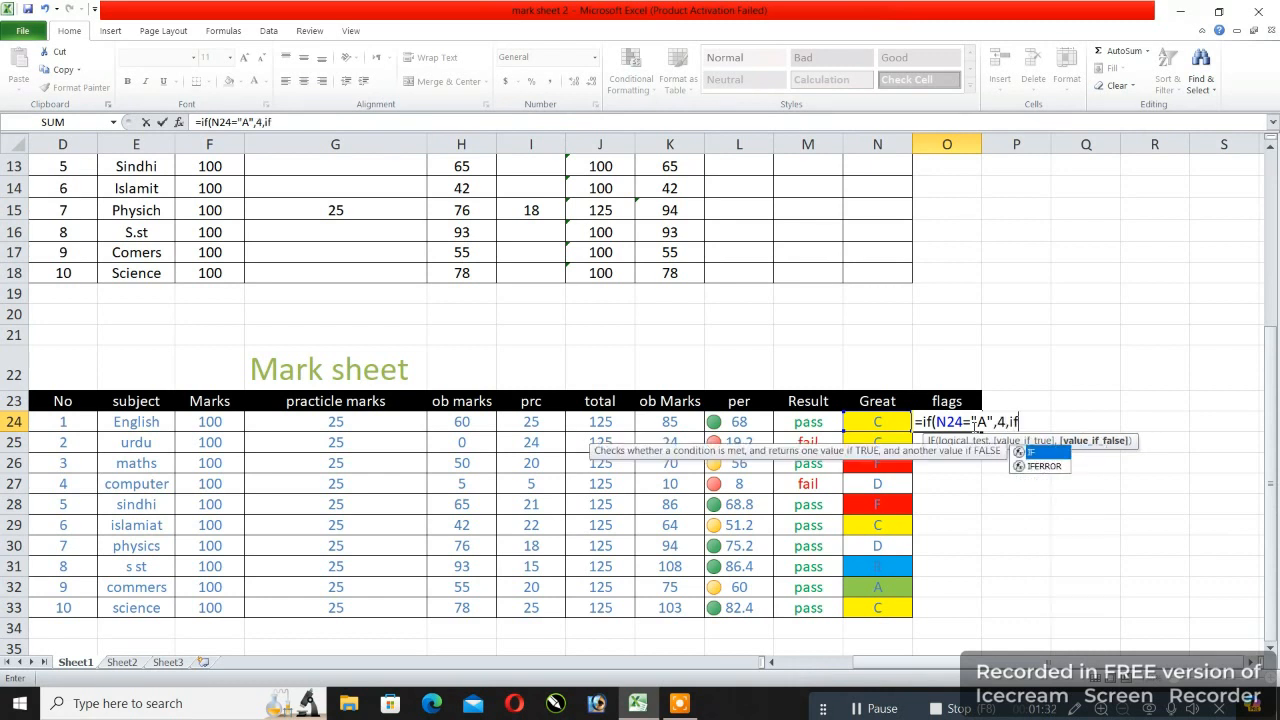
{"action": "type", "text": "("}
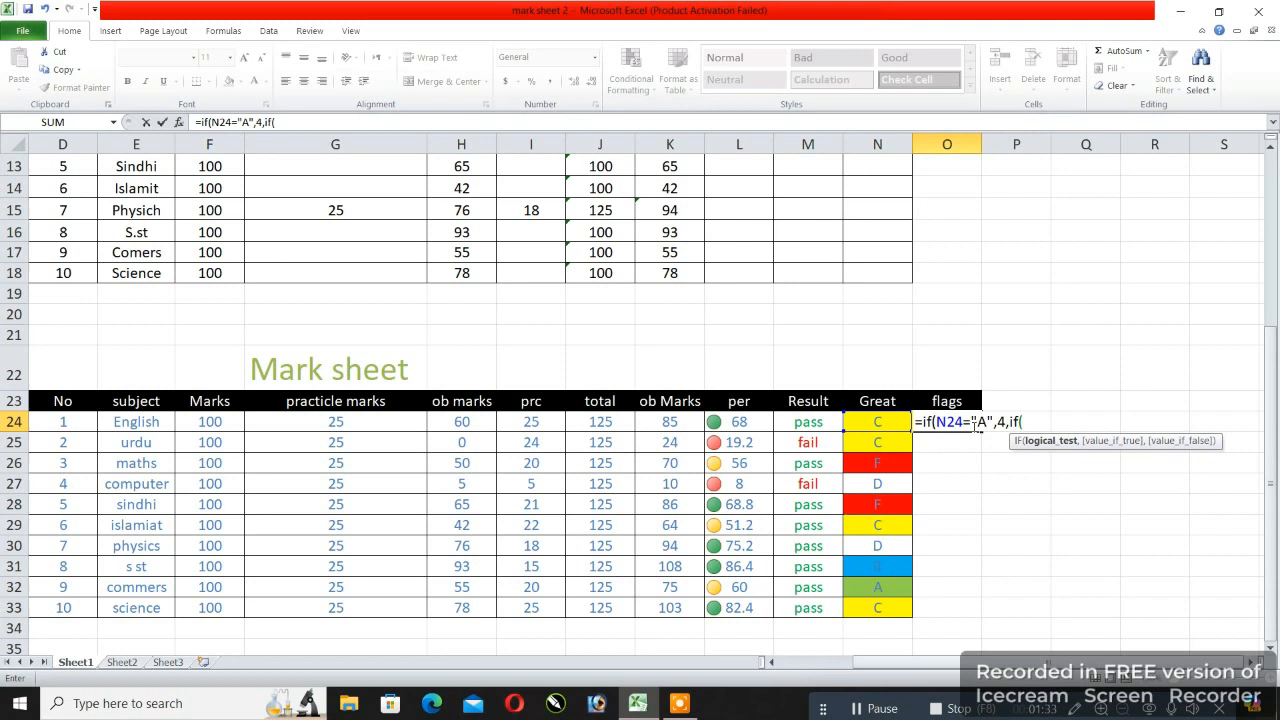
Step: Add the nested condition that N24="B" with uppercase B returns 3, followed by another IF
{"action": "left_click", "coordinate": [881, 424]}
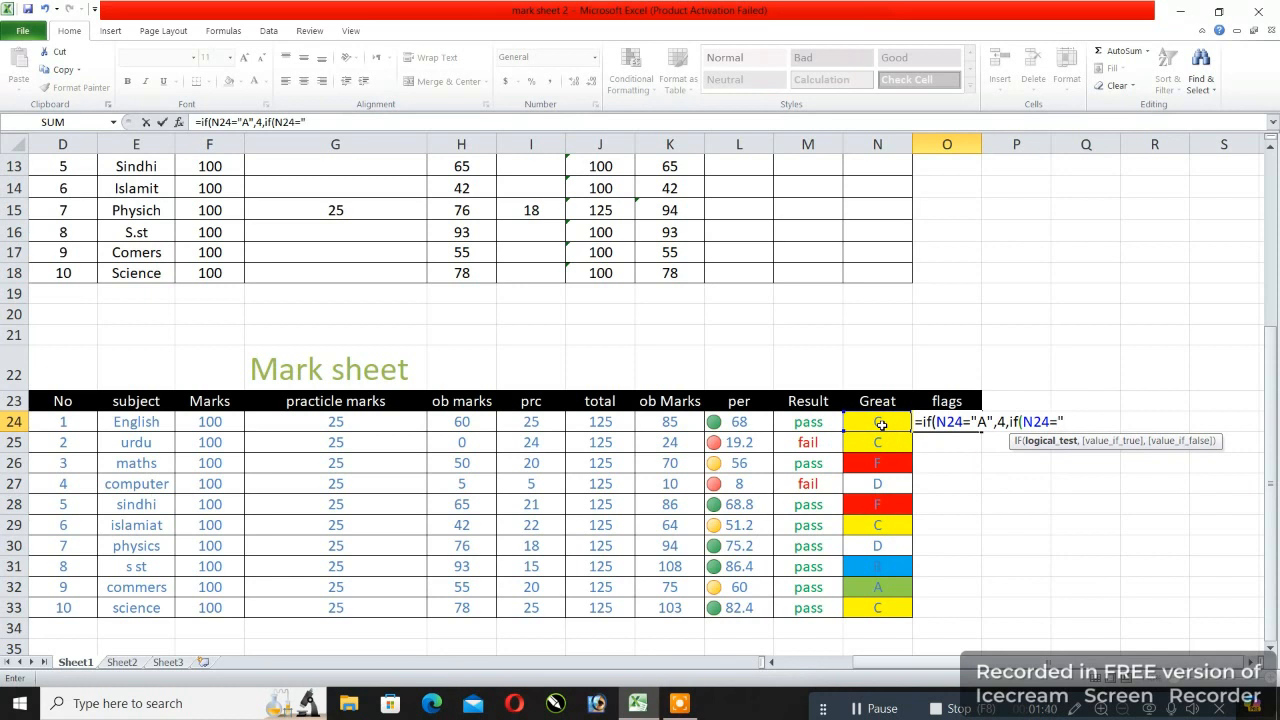
{"action": "type", "text": "=\"b\","}
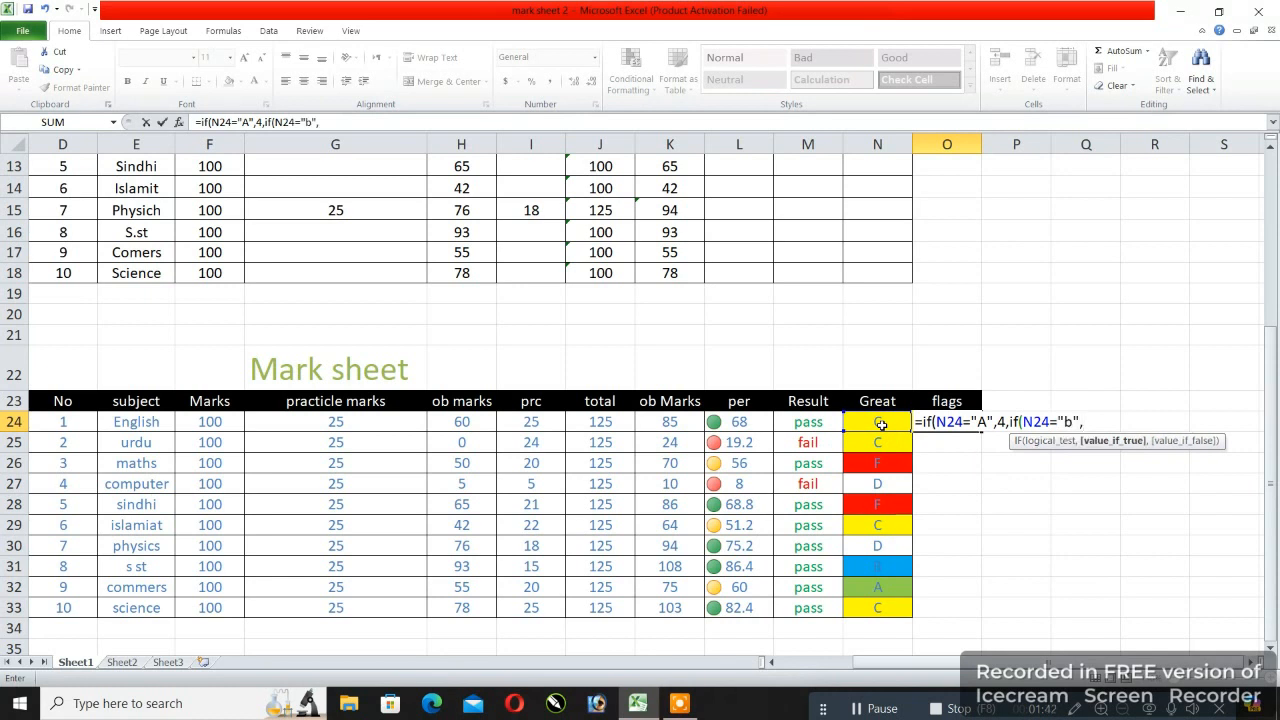
{"action": "key", "text": "BackSpace"}
{"action": "key", "text": "BackSpace"}
{"action": "key", "text": "BackSpace"}
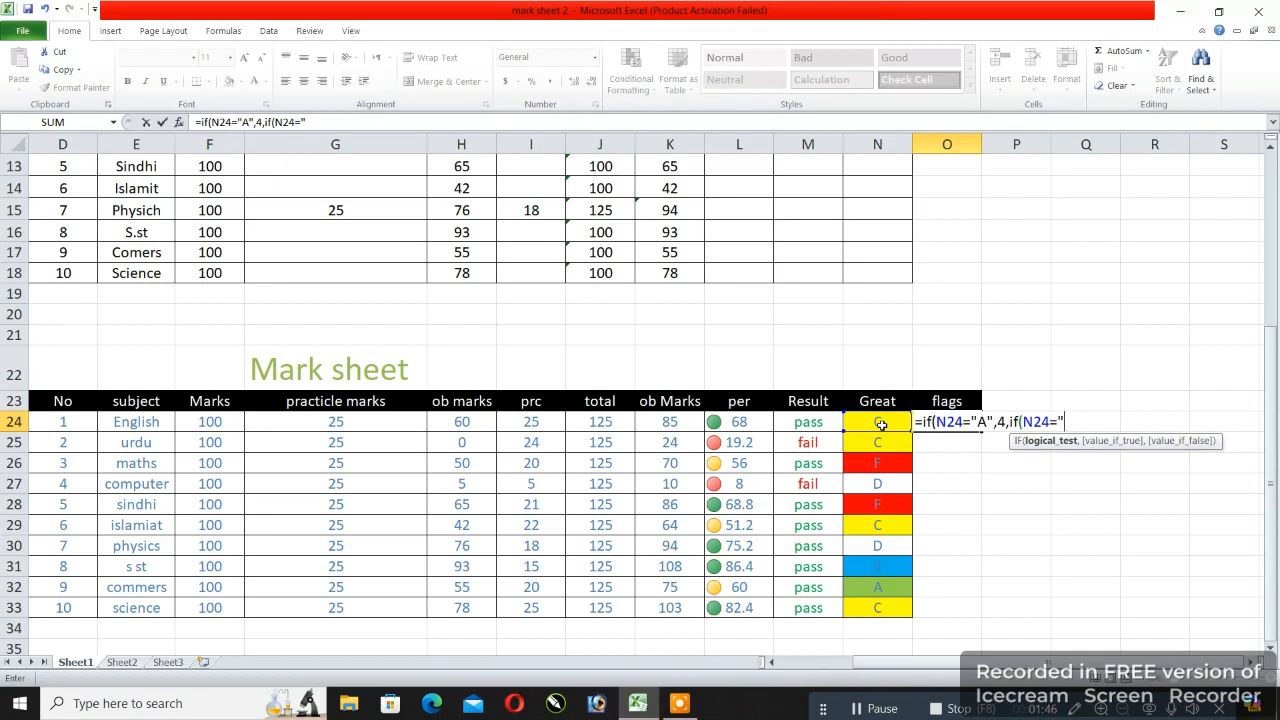
{"action": "type", "text": "B\","}
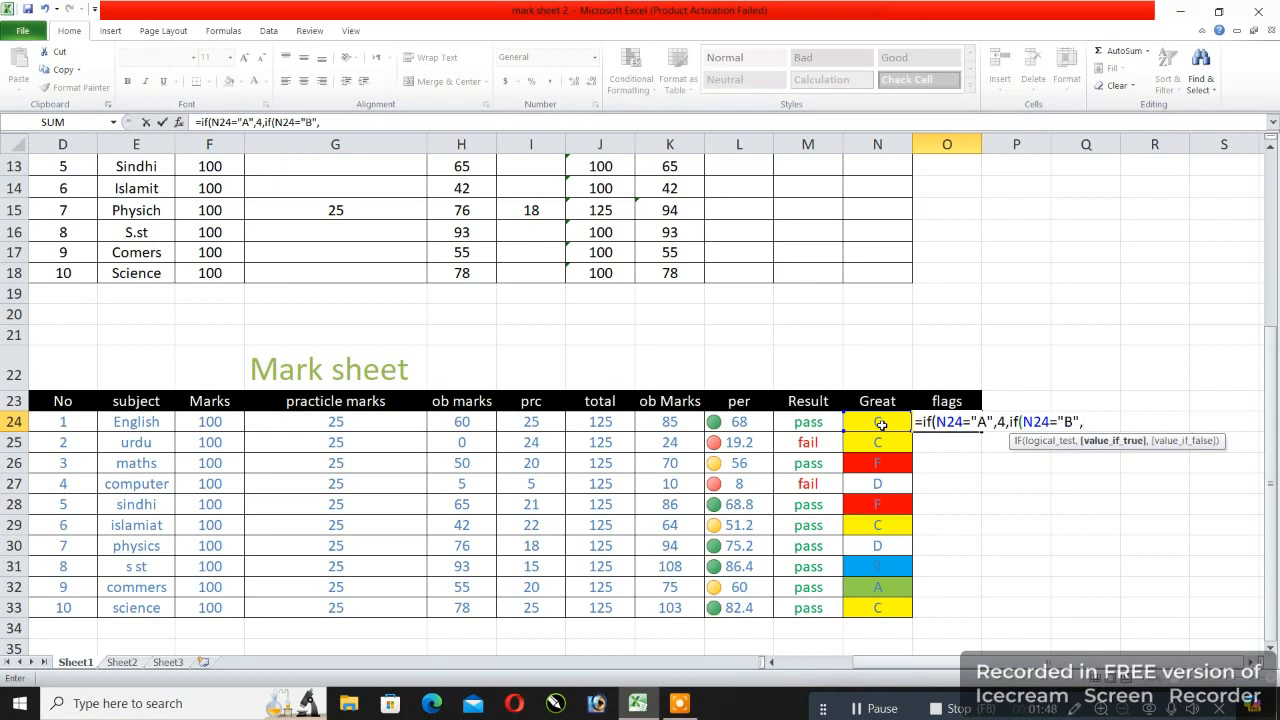
{"action": "type", "text": "IF("}
Step: Add the condition that N24="C" returns 2, and open a further nested IF
{"action": "left_click", "coordinate": [881, 425]}
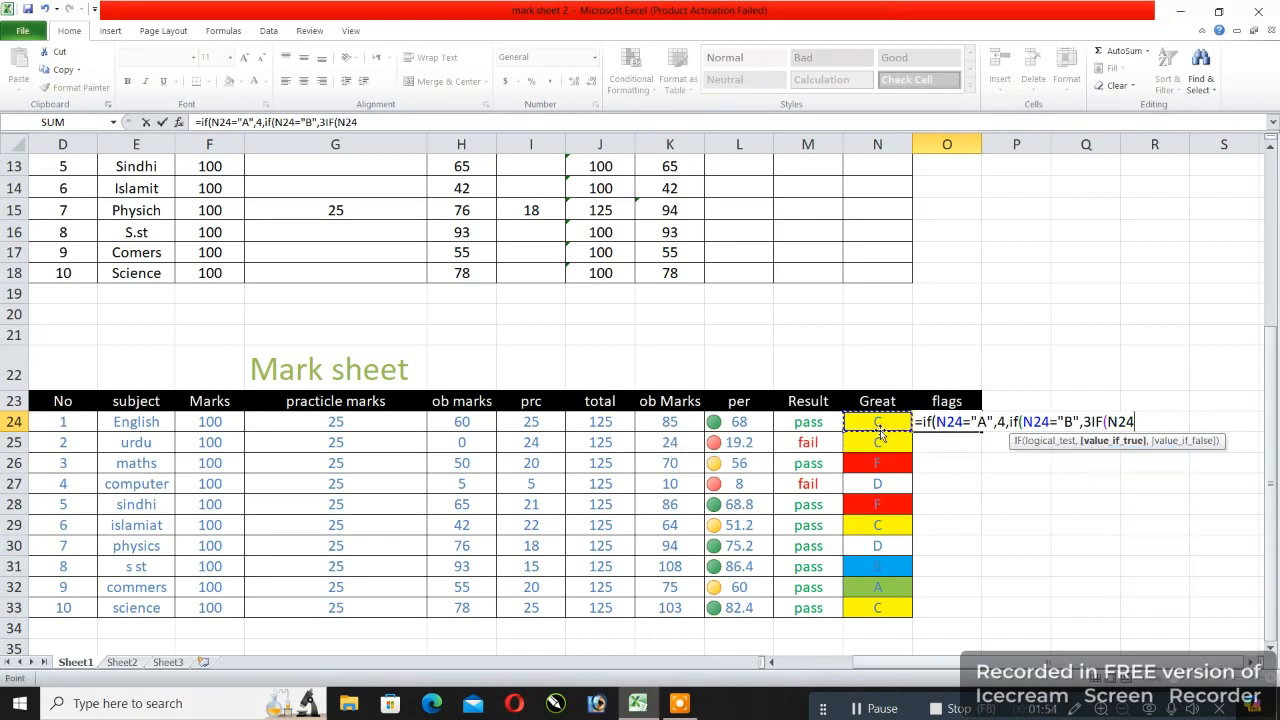
{"action": "type", "text": "=C"}
{"action": "key", "text": "BackSpace"}
{"action": "type", "text": "\"C\",2,IF("}
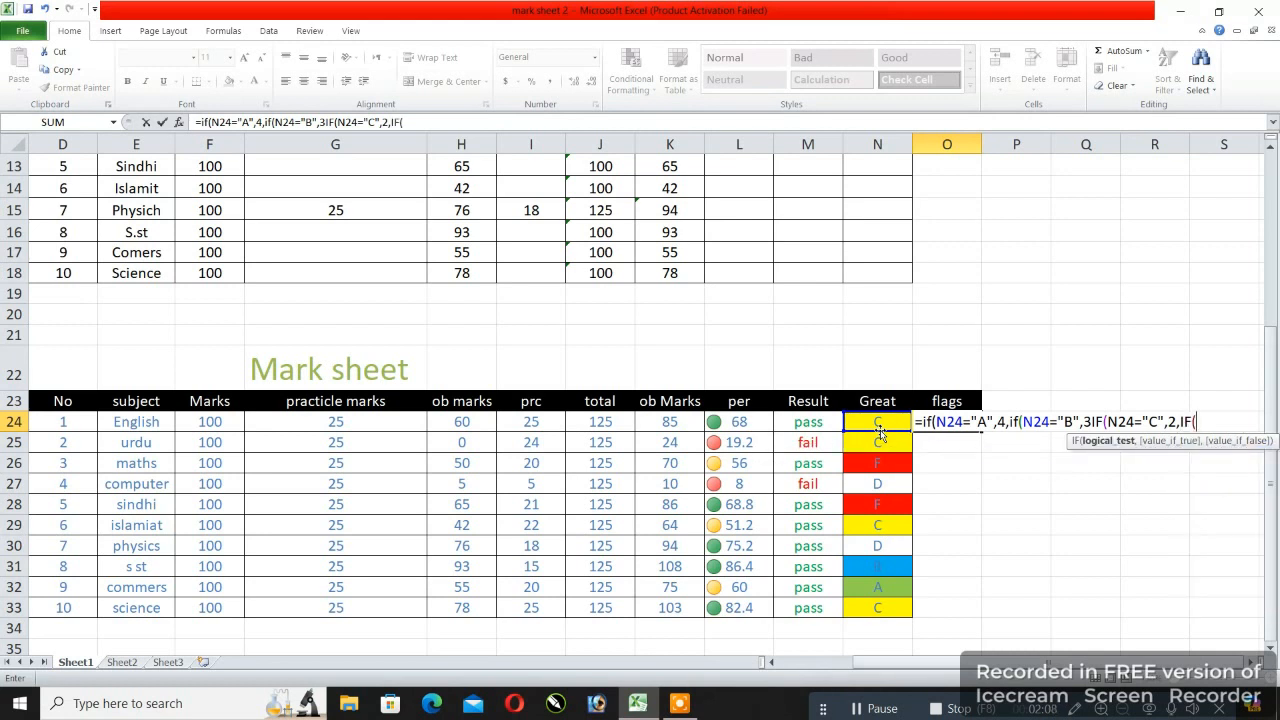
Step: Add the last condition that N24="D" returns 1 and anything else returns 0, and close the nested brackets
{"action": "left_click", "coordinate": [878, 423]}
{"action": "type", "text": "="}
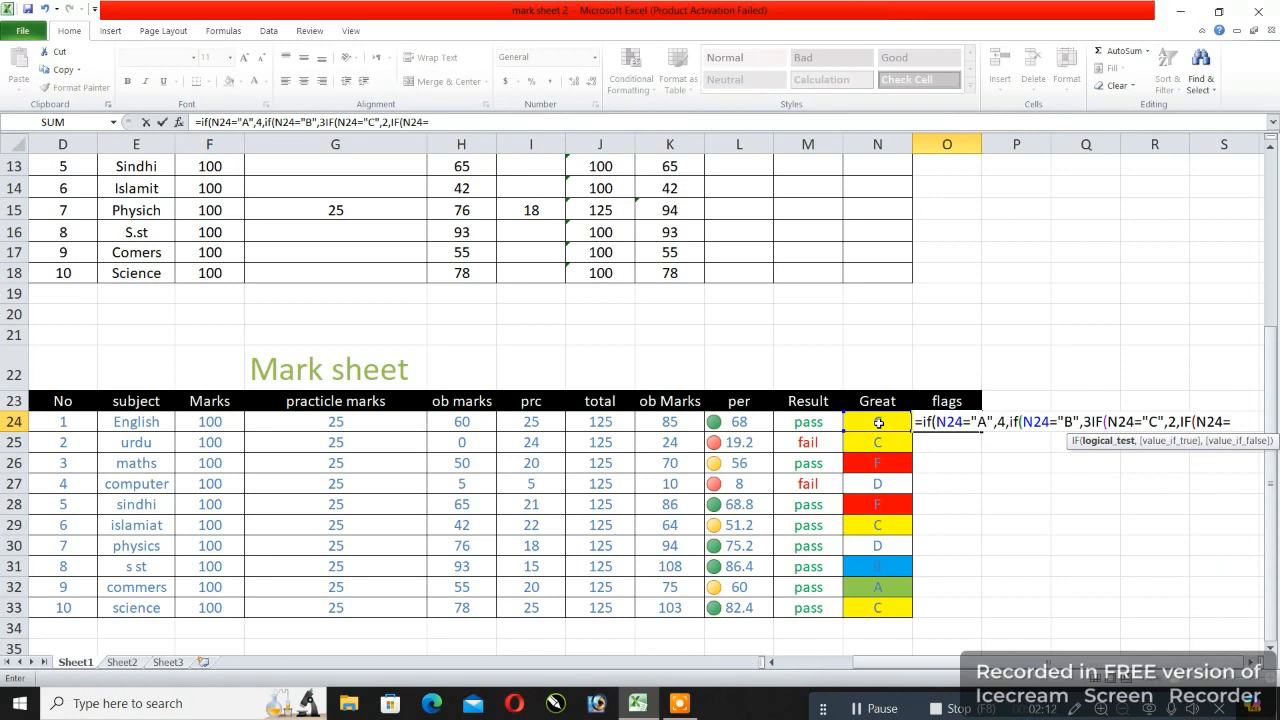
{"action": "type", "text": "\"D\","}
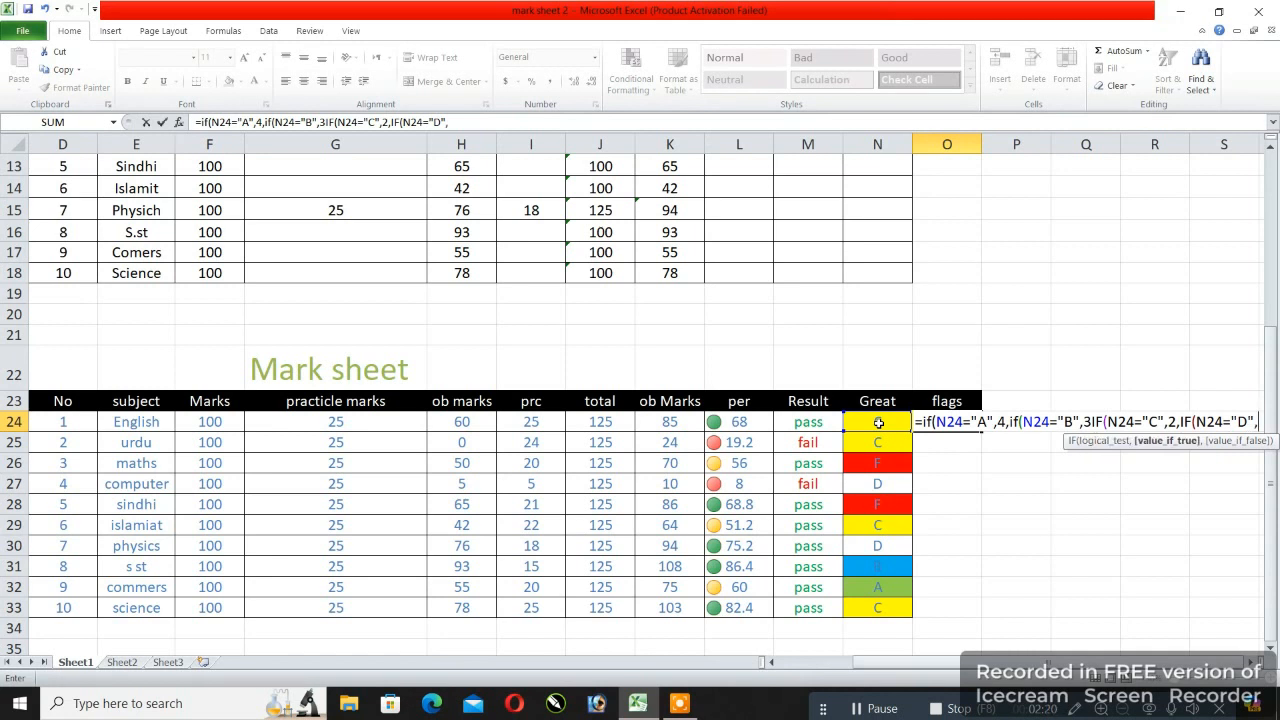
{"action": "type", "text": "1"}
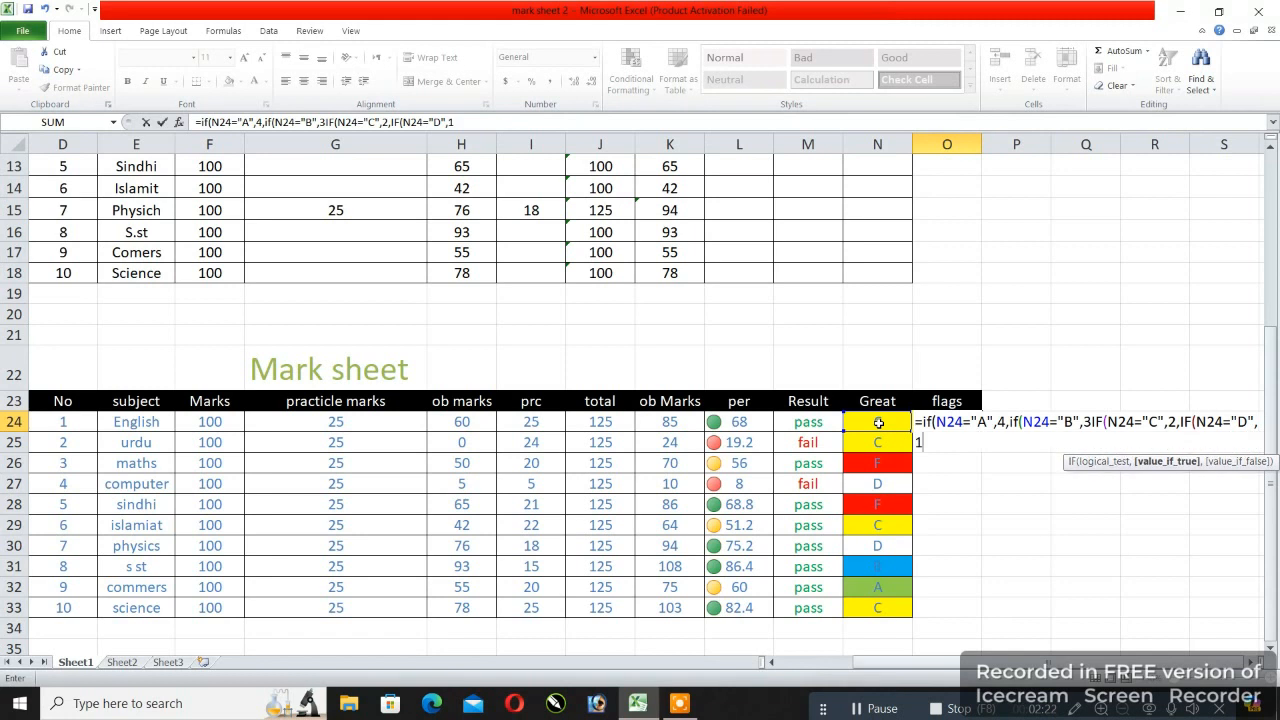
{"action": "type", "text": ",0"}
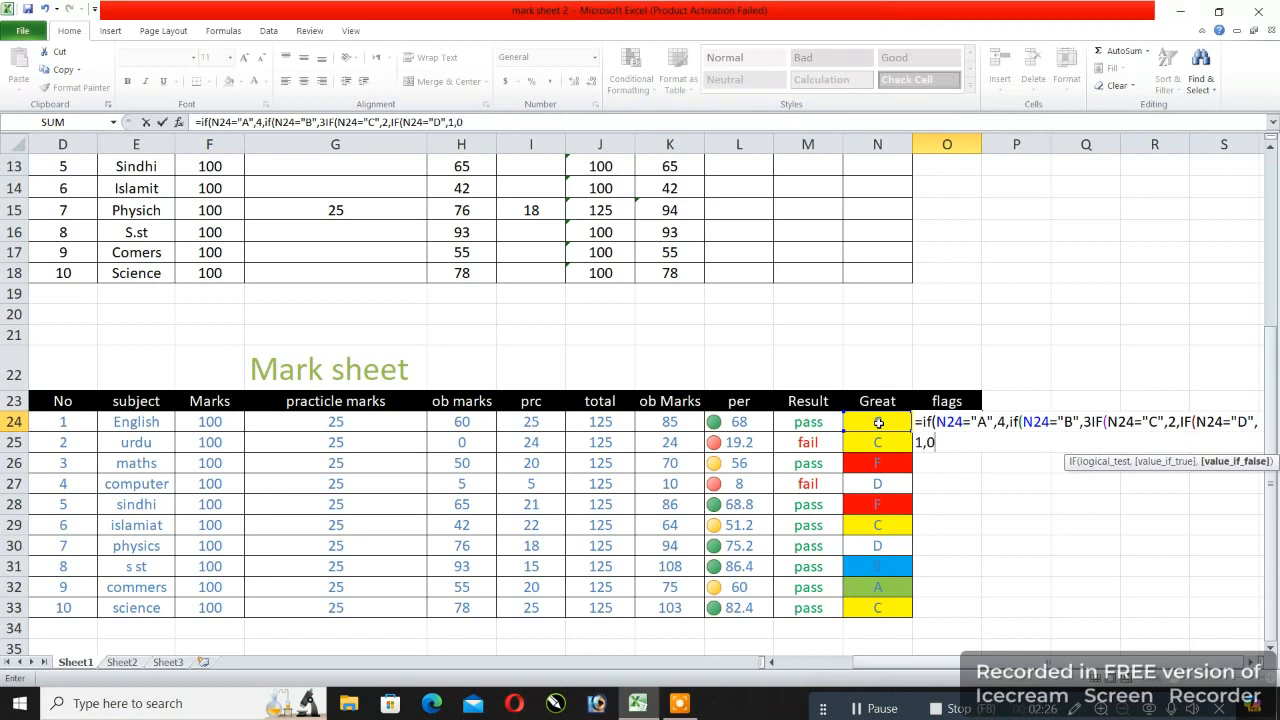
{"action": "type", "text": "))))"}
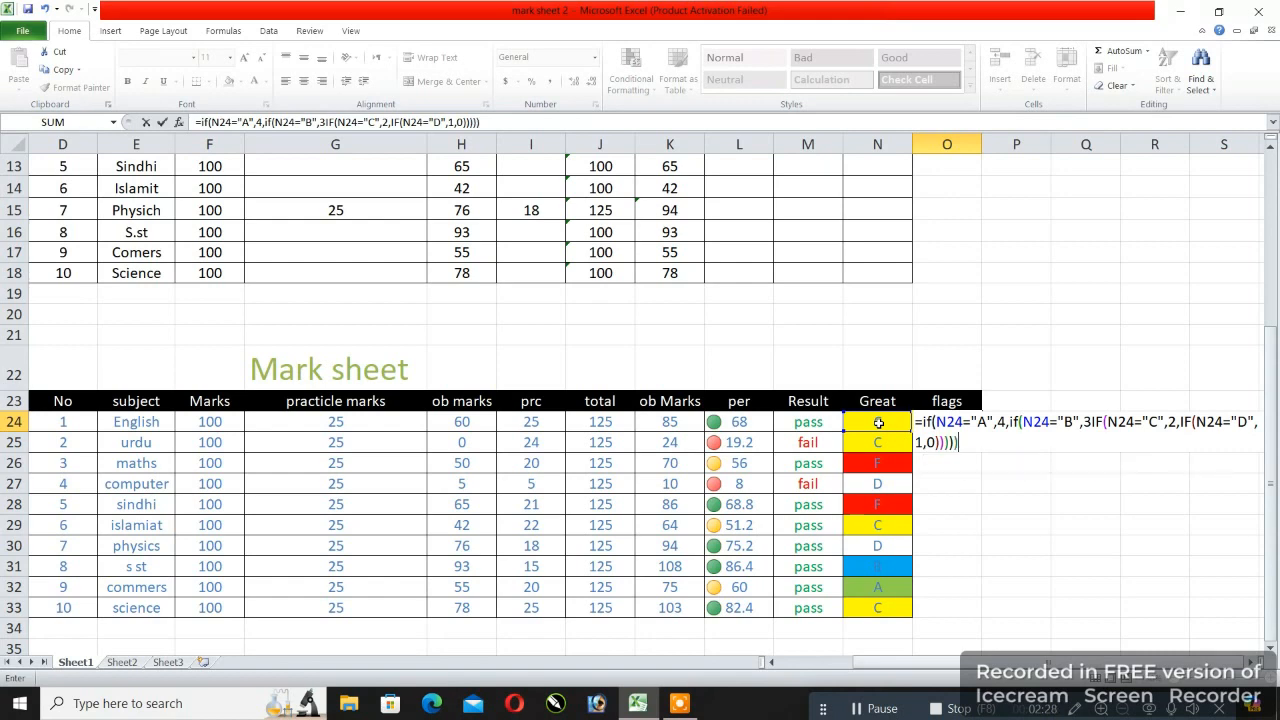
Step: Insert the missing comma between 3 and the third IF in the O24 formula, and accept Excel's proposed correction
{"action": "key", "text": "Return"}
{"action": "key", "text": "Return"}
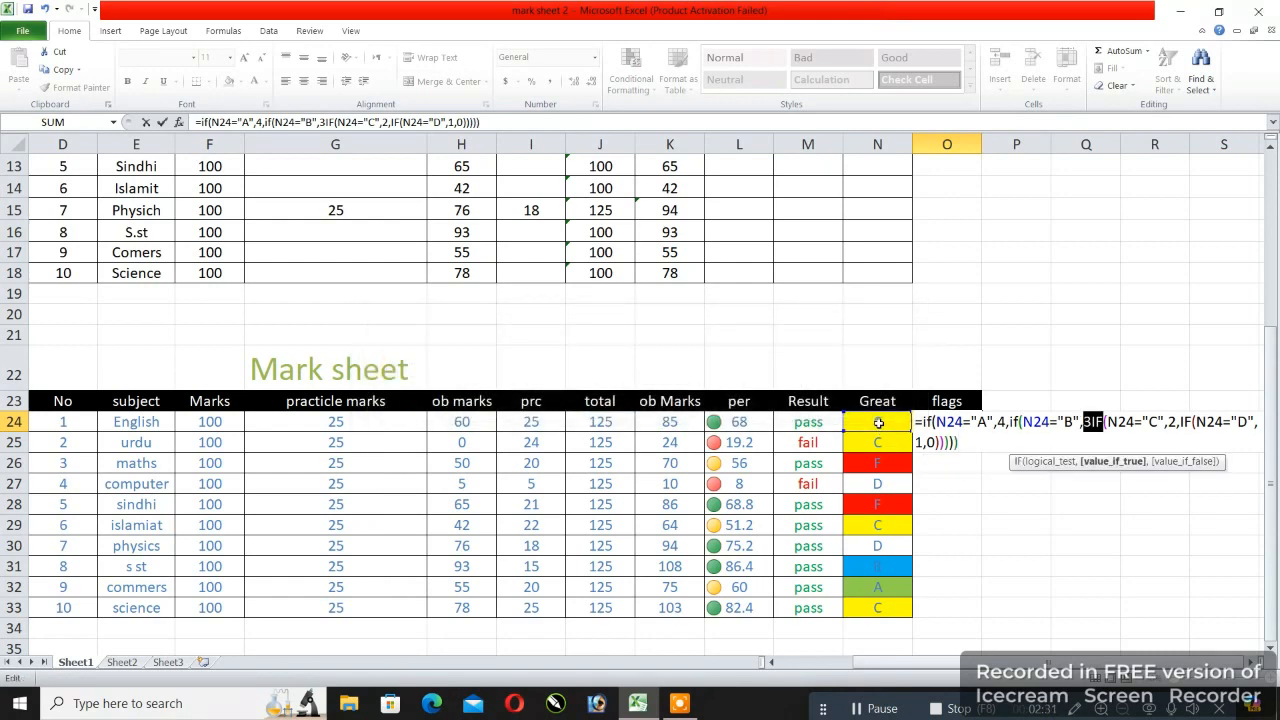
{"action": "left_click", "coordinate": [1092, 424]}
{"action": "type", "text": ","}
{"action": "key", "text": "Return"}
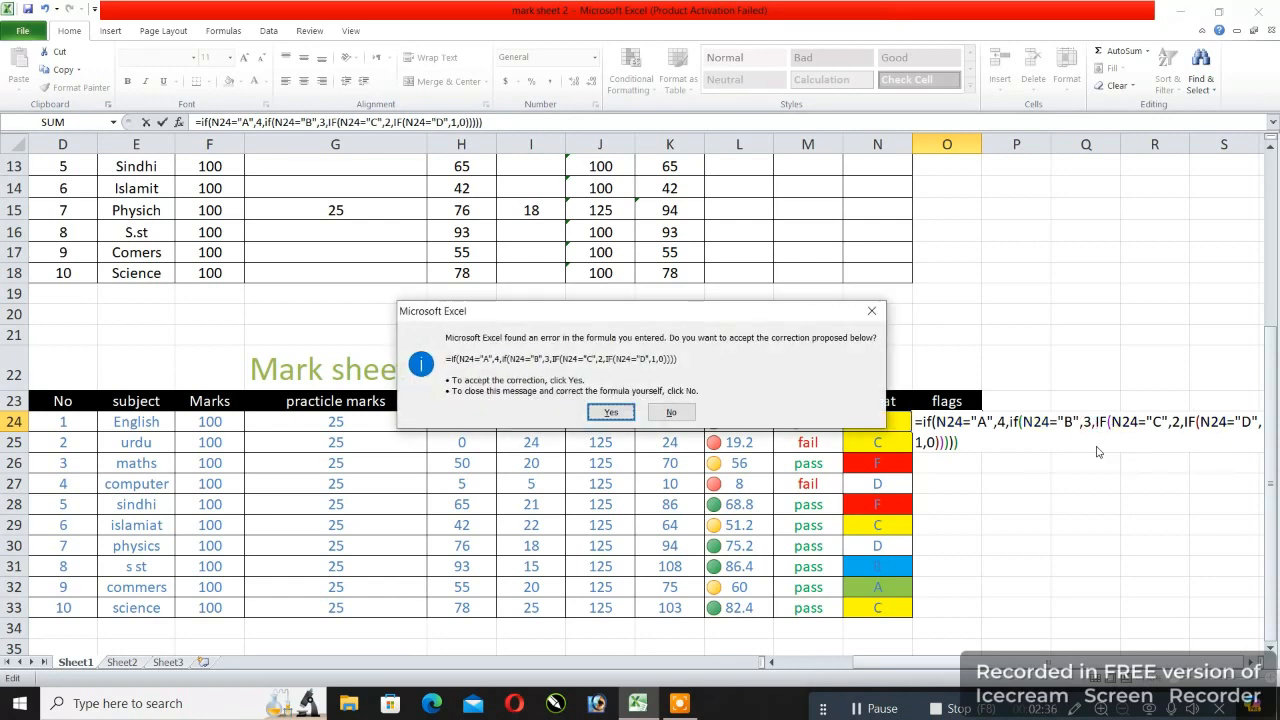
{"action": "key", "text": "Return"}
Step: Fill the O24 formula down the flags column to O33
{"action": "left_click", "coordinate": [954, 418]}
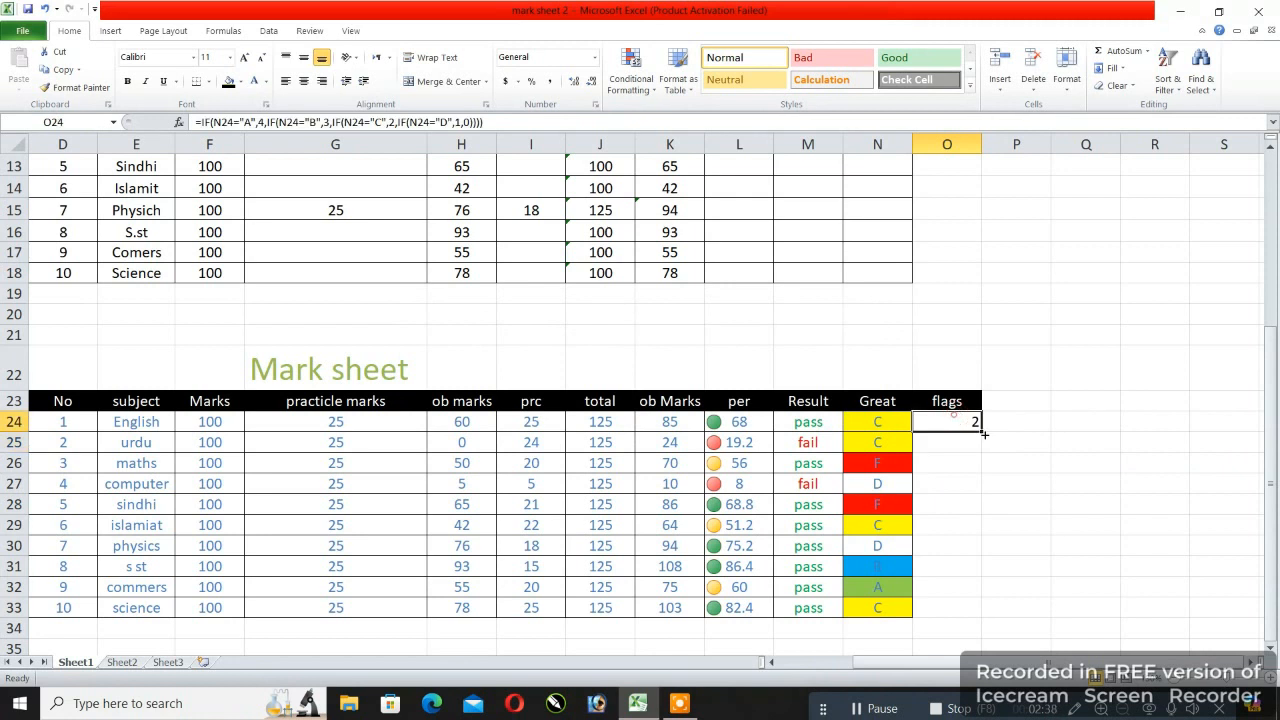
{"action": "left_click_drag", "start_coordinate": [982, 430], "coordinate": [997, 612]}
{"action": "left_click", "coordinate": [1070, 442]}
Step: Set the font color of the flags values in O24:O33 to white
{"action": "left_click_drag", "start_coordinate": [968, 424], "coordinate": [975, 611]}
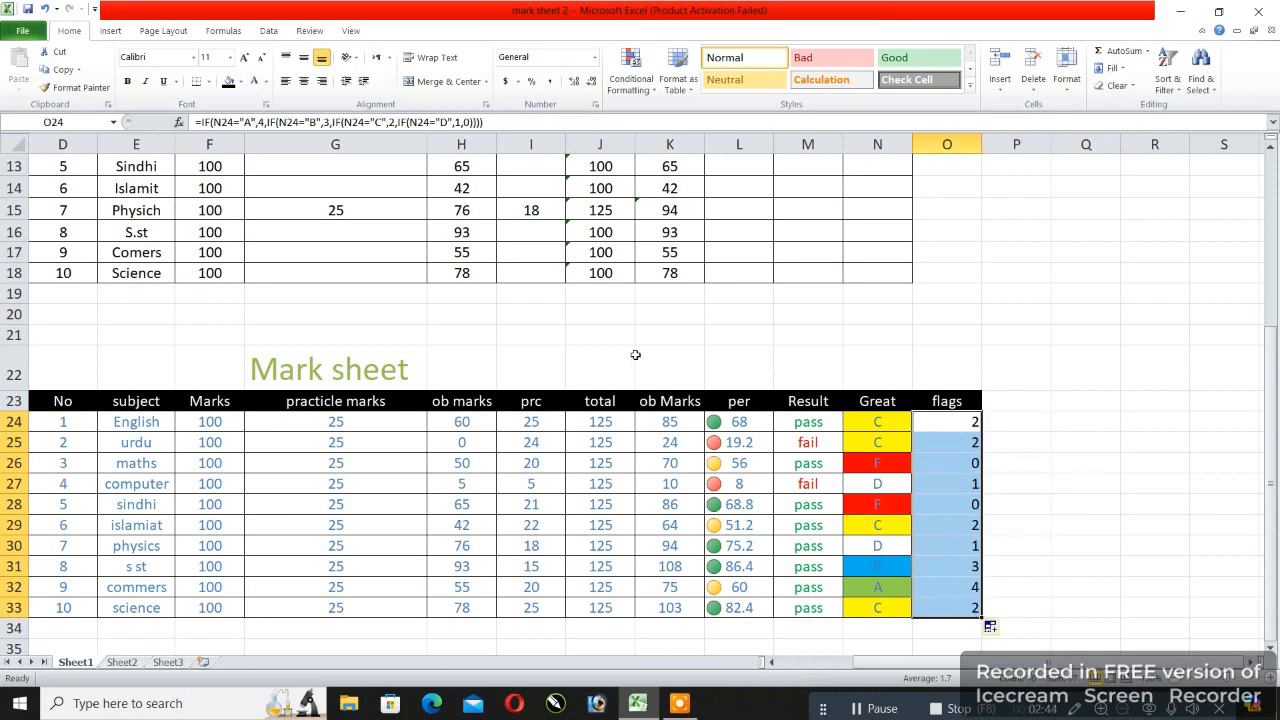
{"action": "left_click", "coordinate": [254, 80]}
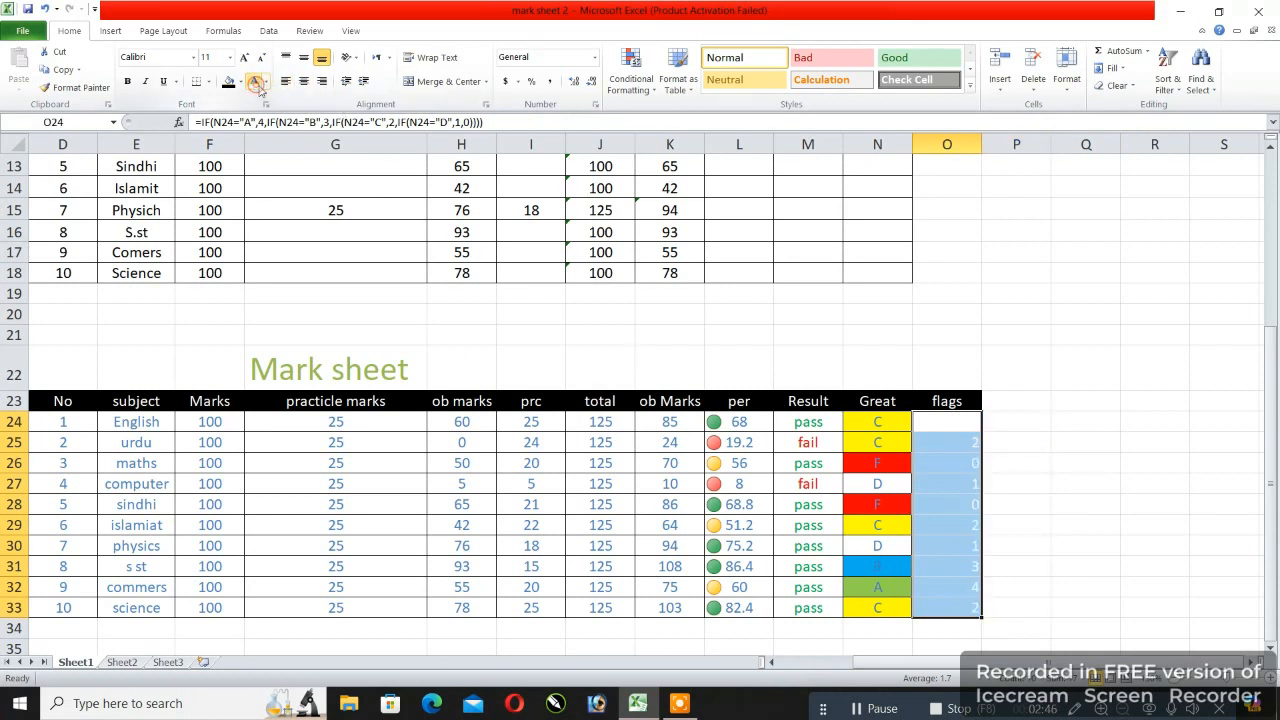
{"action": "left_click", "coordinate": [1181, 458]}
Step: Apply the three-flag icon set as conditional formatting to the flags cells O24:O33
{"action": "left_click_drag", "start_coordinate": [943, 420], "coordinate": [960, 598]}
{"action": "left_click", "coordinate": [640, 88]}
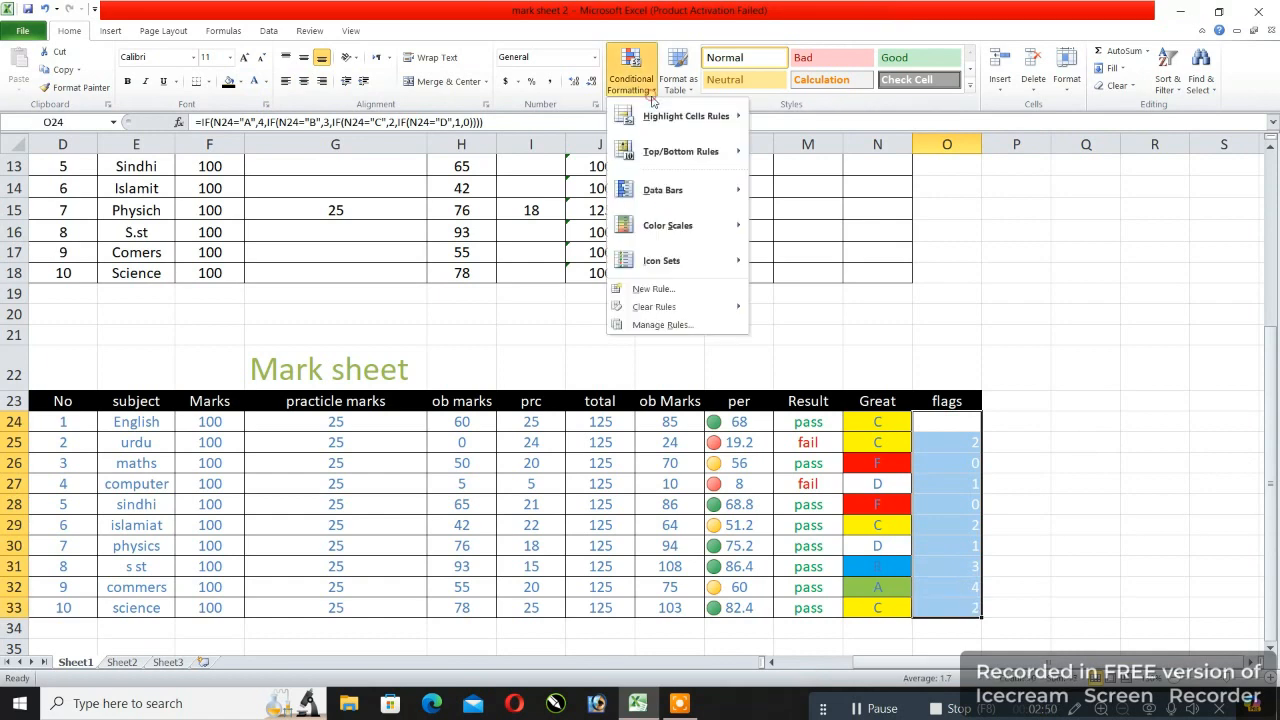
{"action": "mouse_move", "coordinate": [663, 260]}
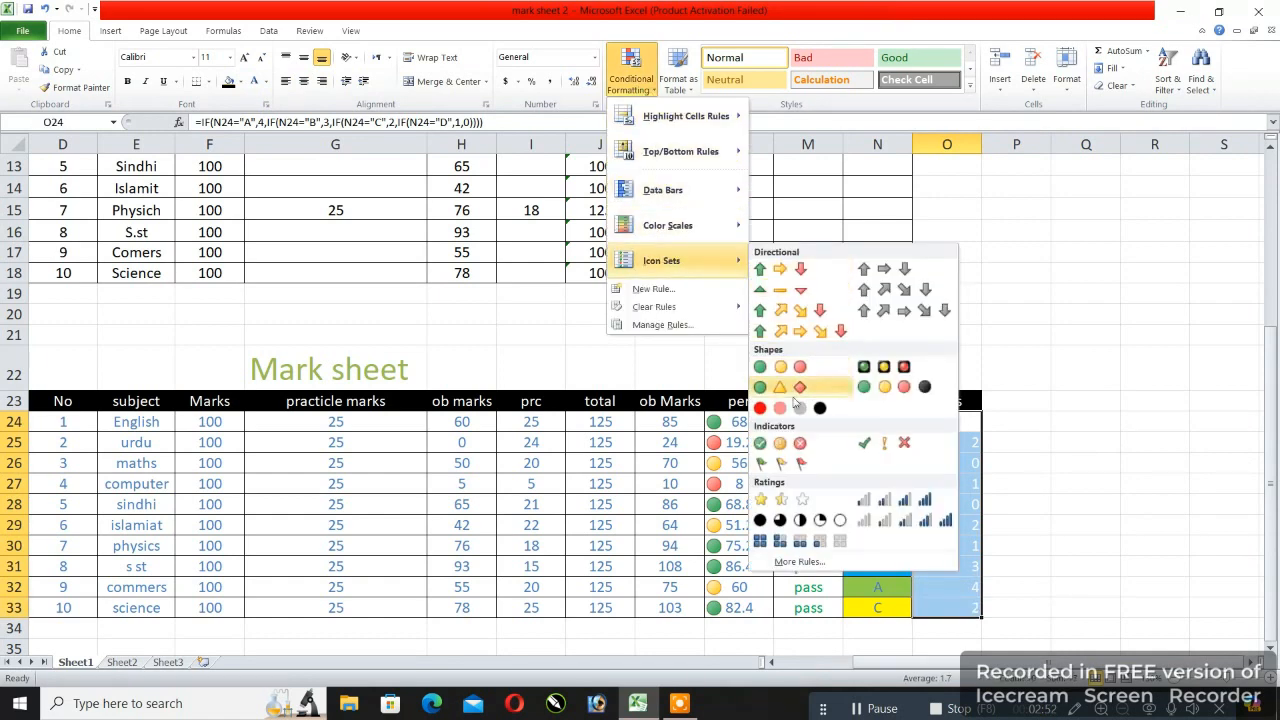
{"action": "left_click", "coordinate": [799, 466]}
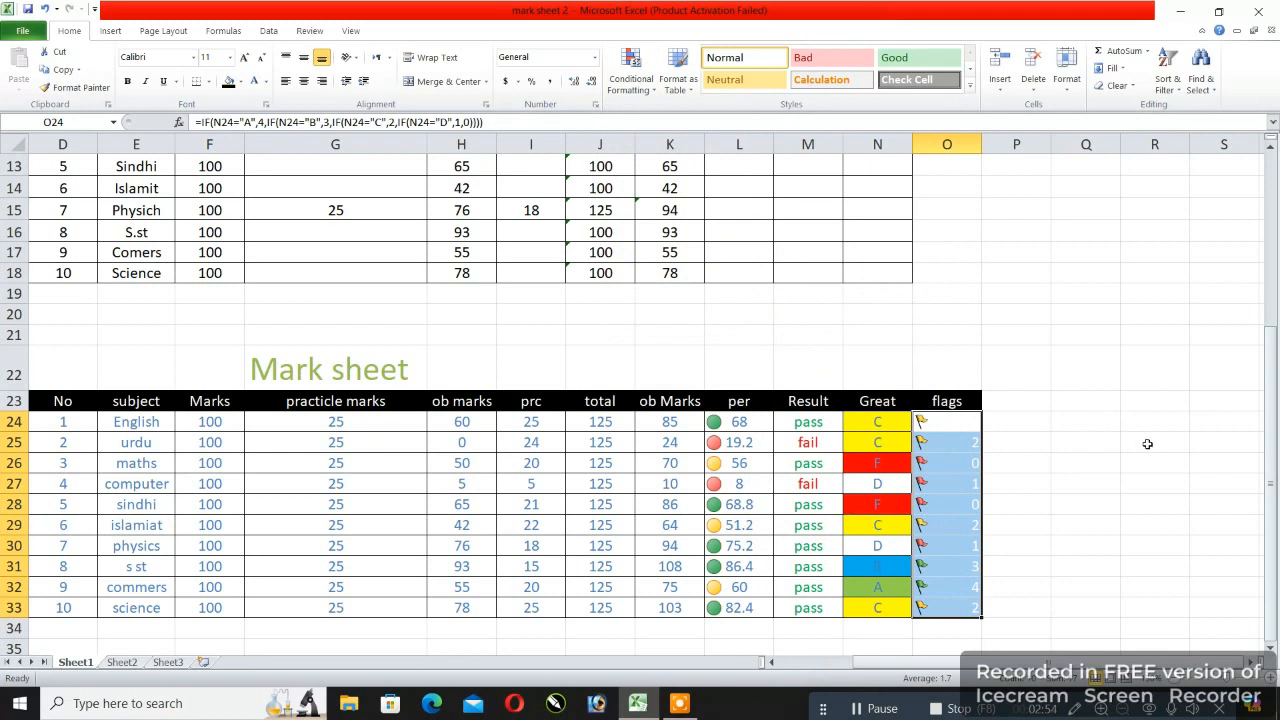
{"action": "left_click", "coordinate": [1088, 455]}
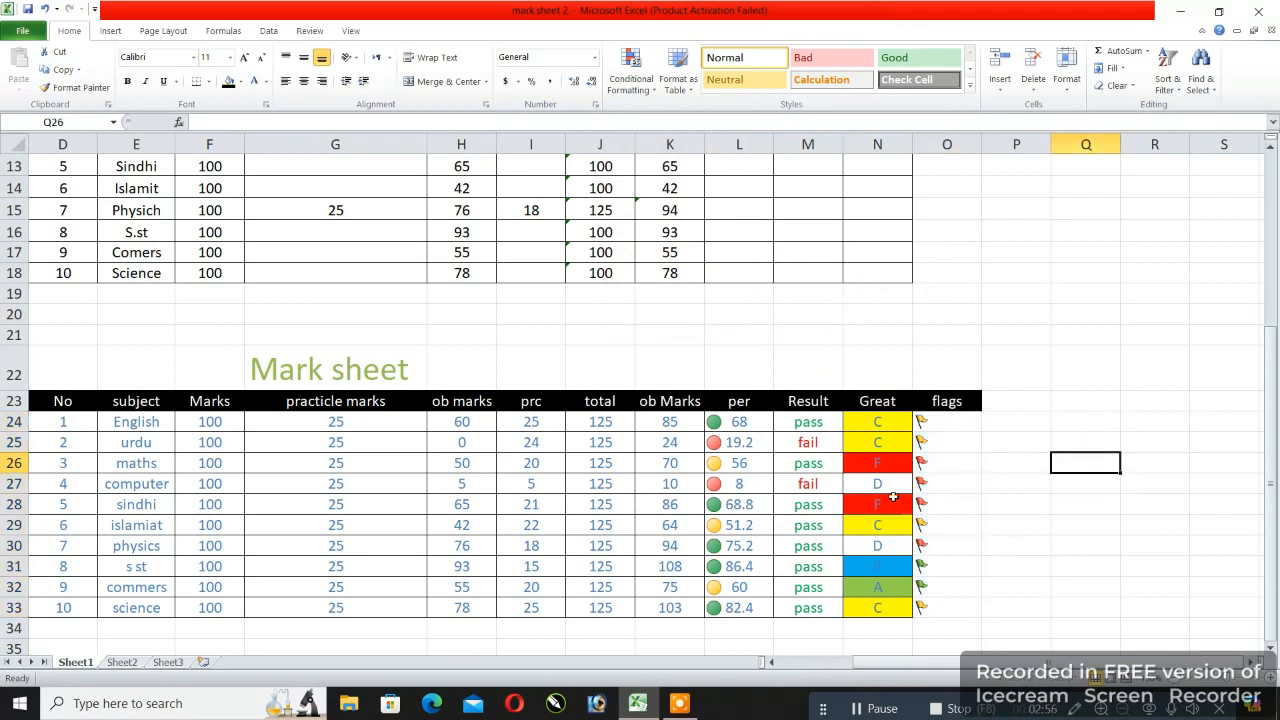
{"action": "left_click_drag", "start_coordinate": [887, 668], "coordinate": [866, 668]}
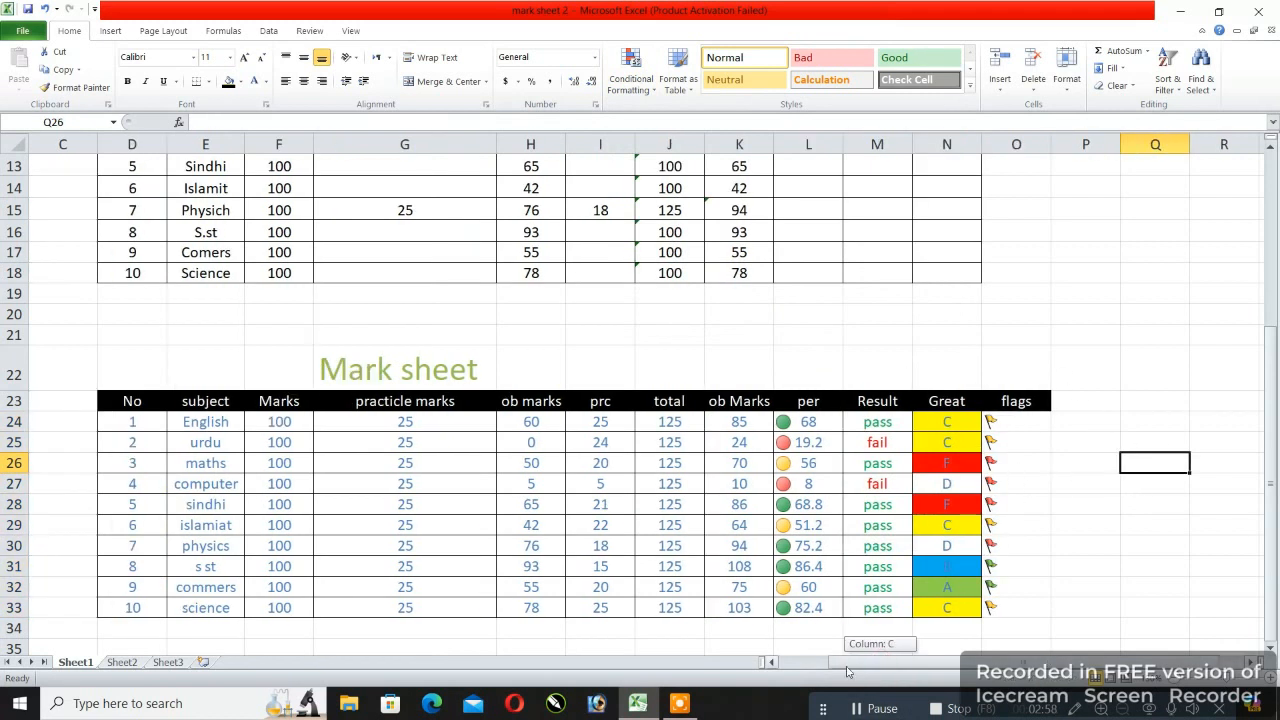